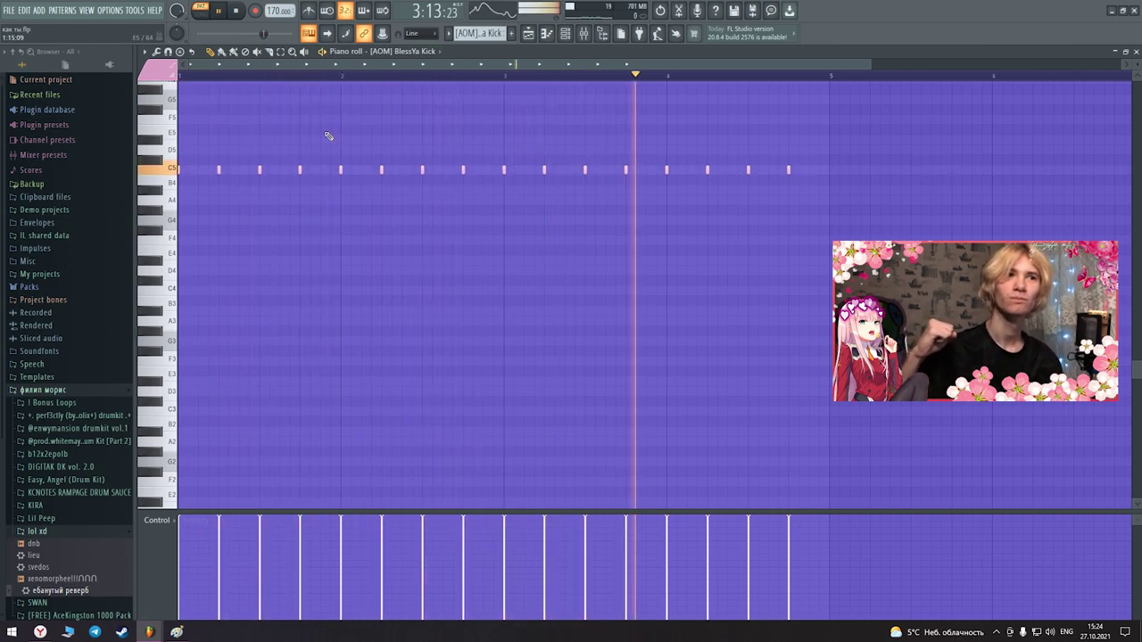
Stop the kick pattern and audition the _gec_3 pattern from its Track 3 clip in the piano roll
key(space)
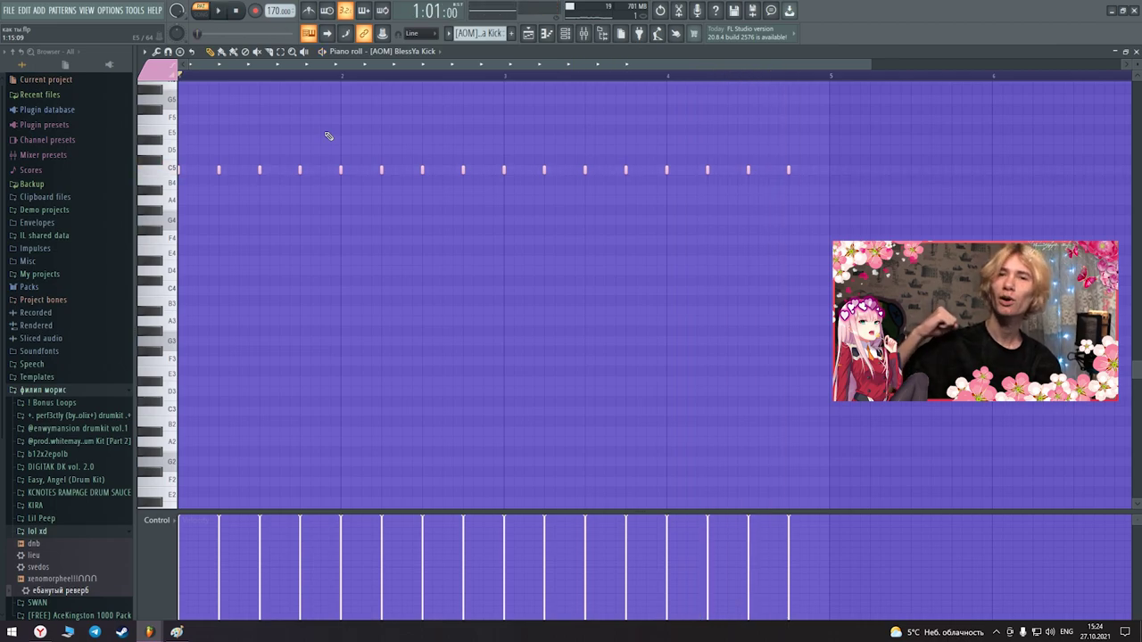
click(525, 33)
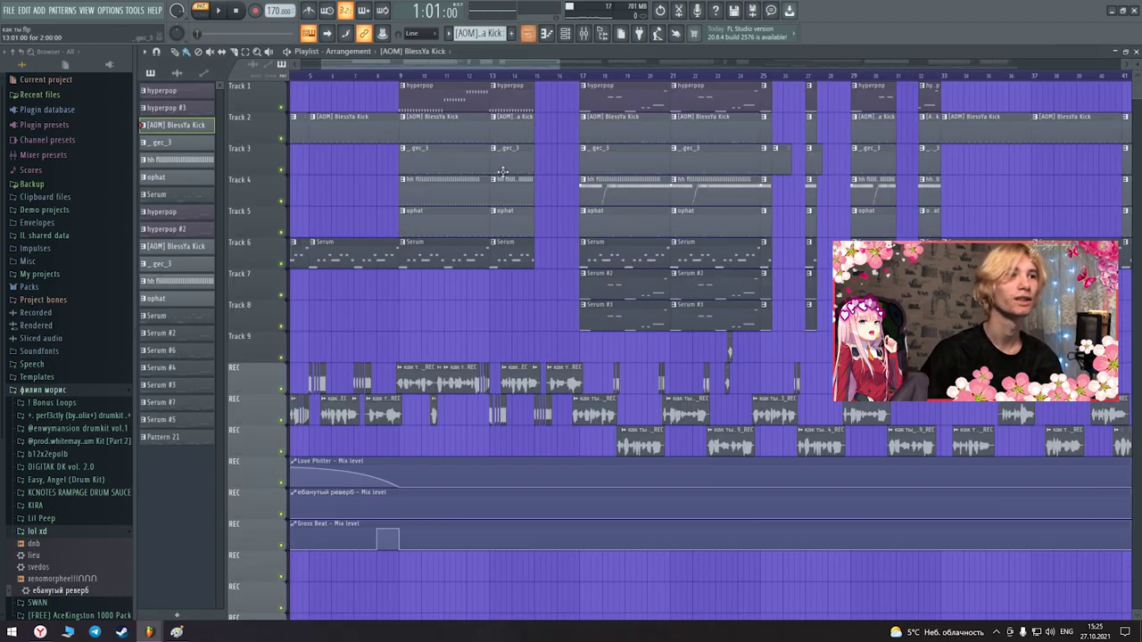
double_click(456, 172)
drag(439, 69, 206, 73)
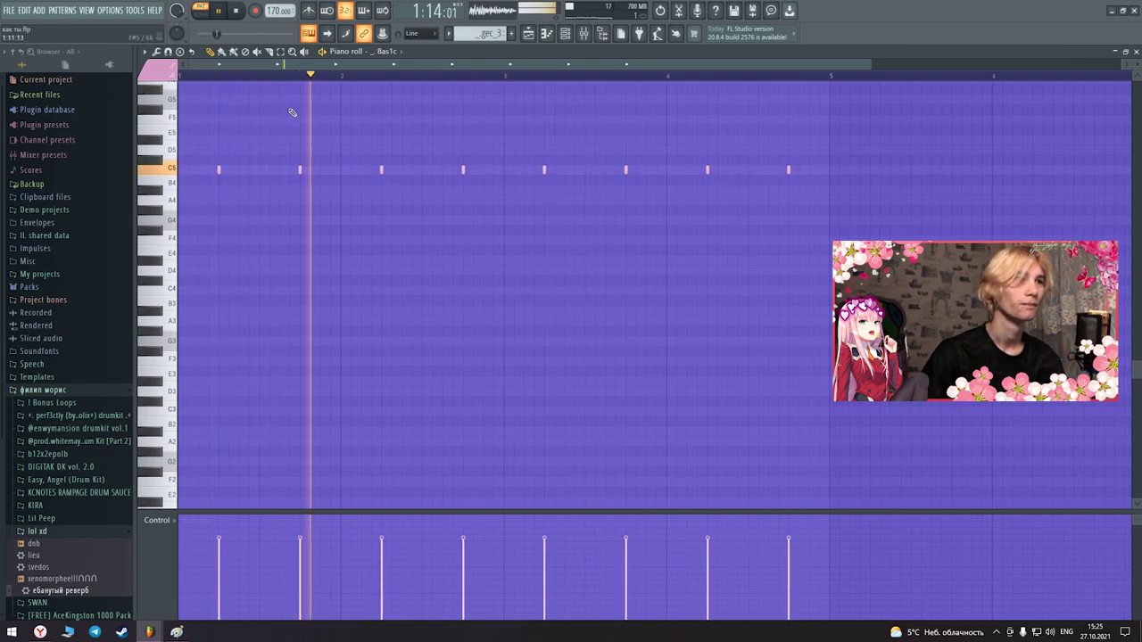
key(space)
click(528, 34)
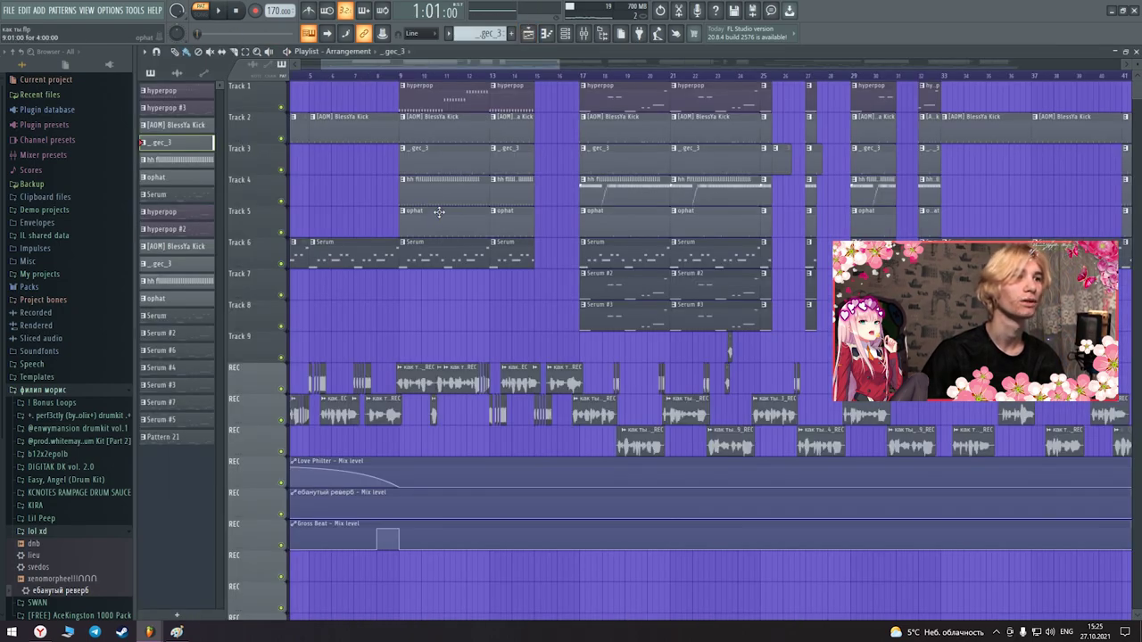
Open the hh hi-hat pattern from its Track 4 clip, play it from the start, and return to the playlist
double_click(434, 198)
drag(290, 68, 192, 55)
key(space)
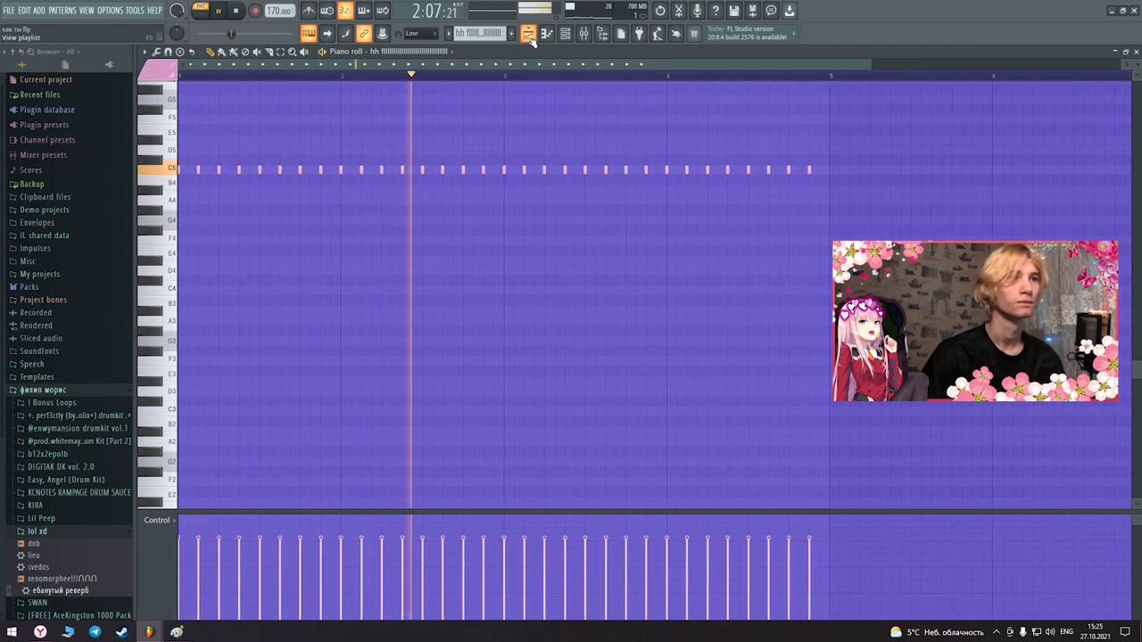
key(space)
click(528, 35)
Open the ophat pattern from its Track 5 clip, play it, and return to the playlist
double_click(442, 232)
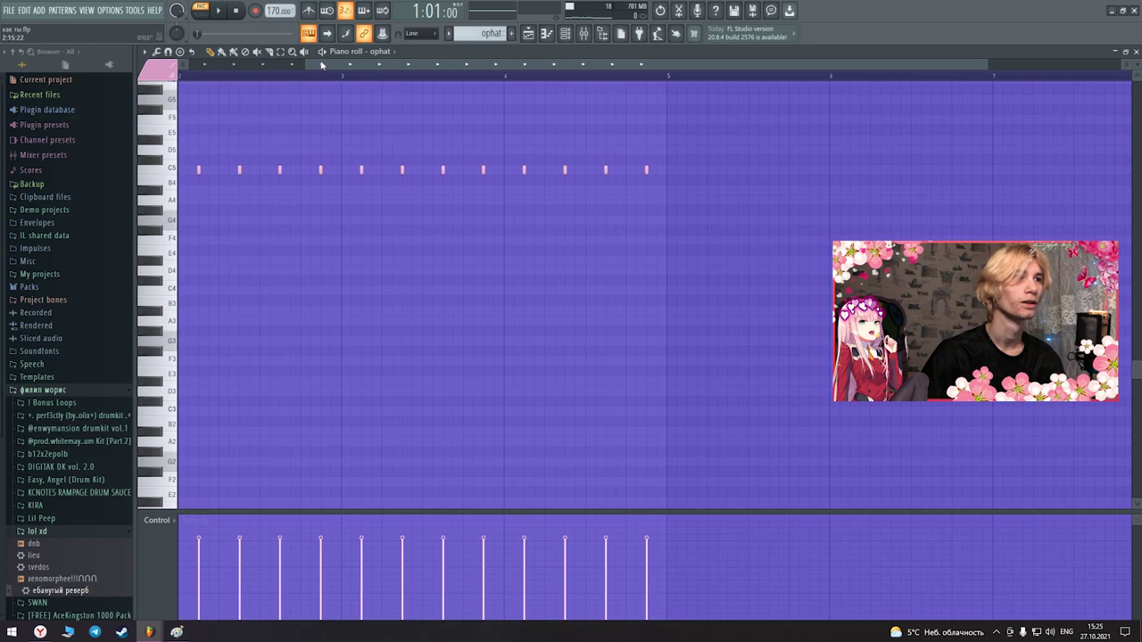
key(space)
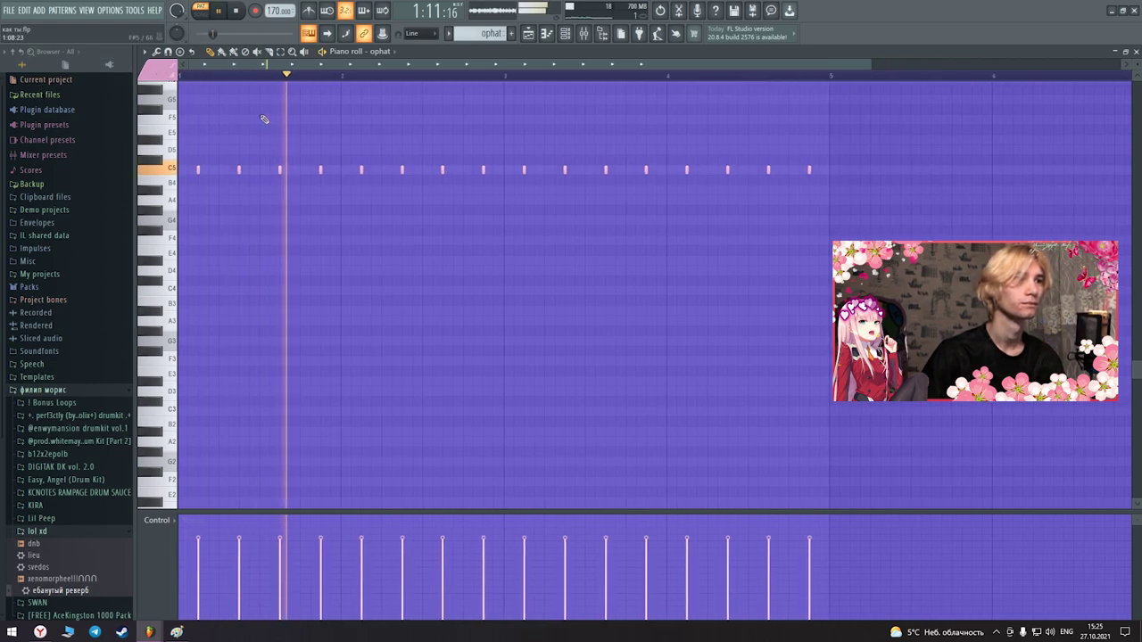
key(space)
click(529, 39)
Open the Serum pattern from its Track 6 clip and show its full melody from bar 1 in the piano roll
scroll(408, 199, up, 2)
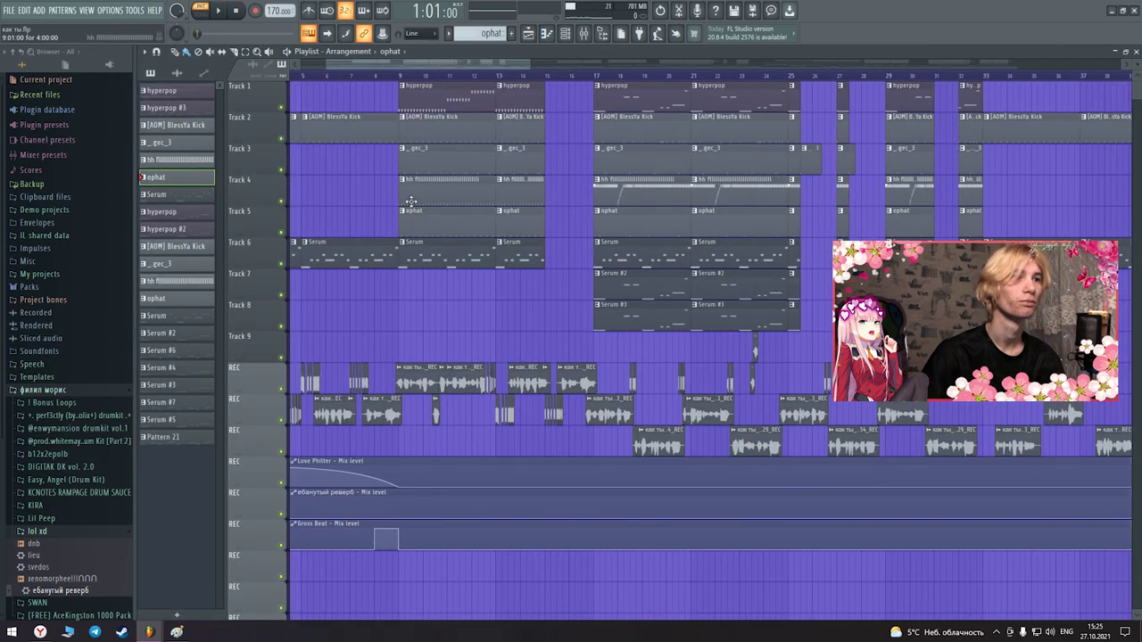
double_click(452, 262)
drag(358, 66, 236, 69)
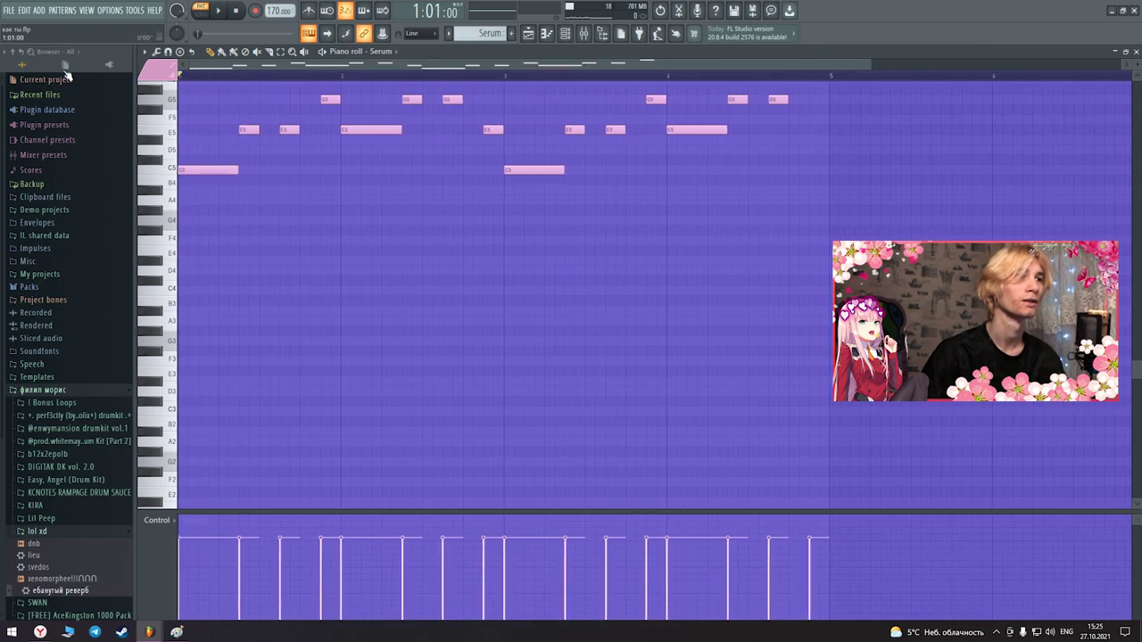
scroll(325, 138, up, 3)
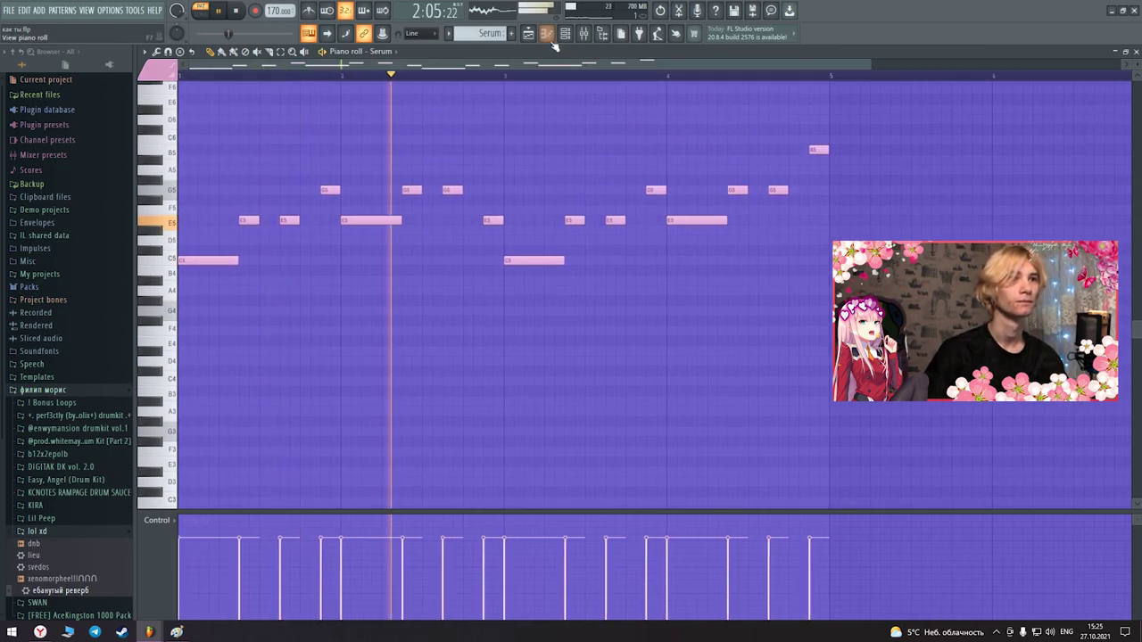
Examine the Gross Beat effect on mixer Insert 6 and close its window
click(586, 34)
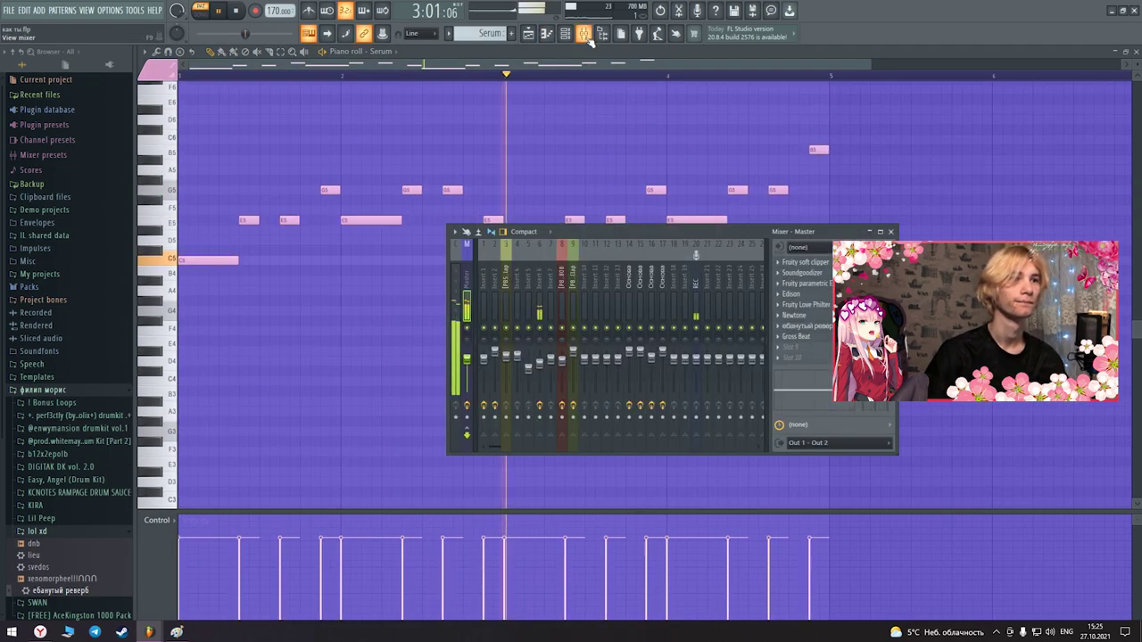
click(539, 275)
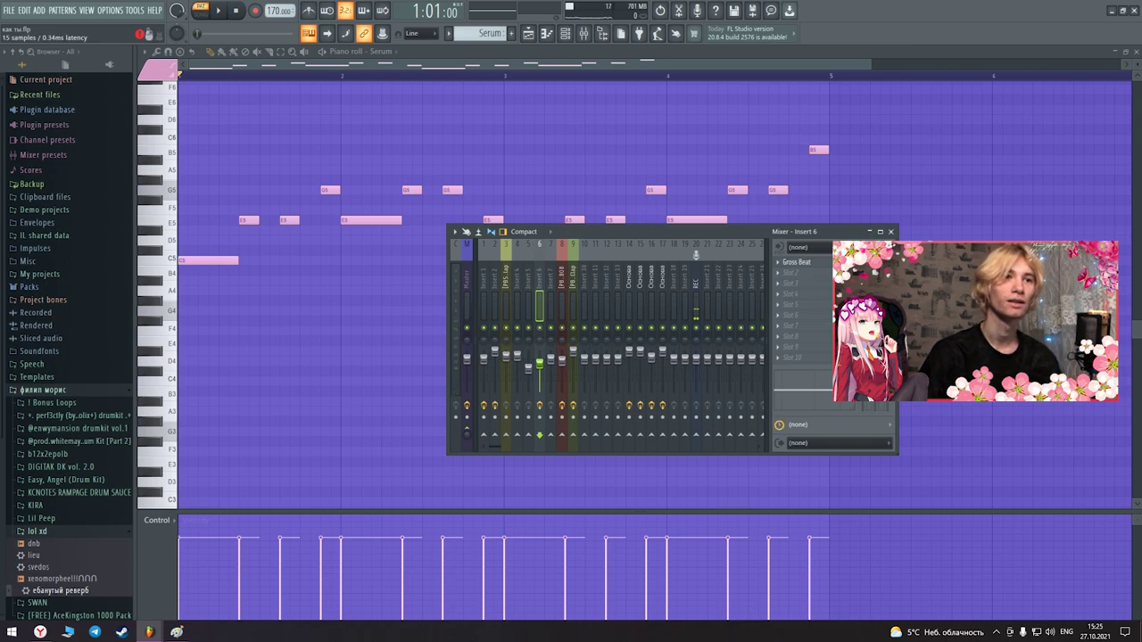
click(803, 263)
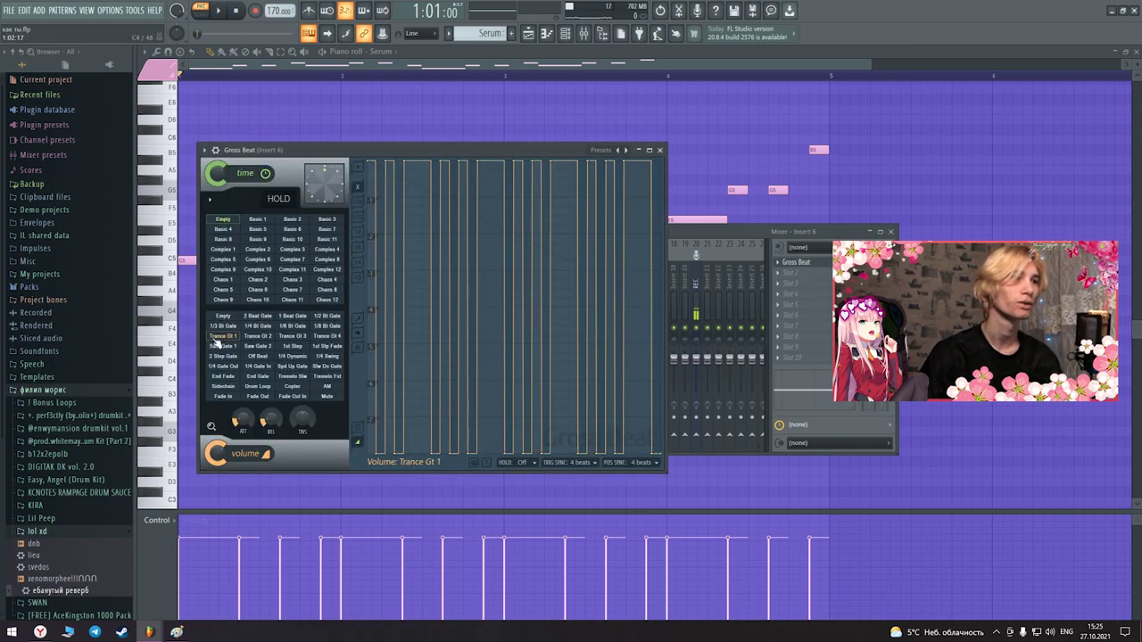
click(658, 150)
Play the playlist arrangement from bar 9 and stop before bar 17
key(space)
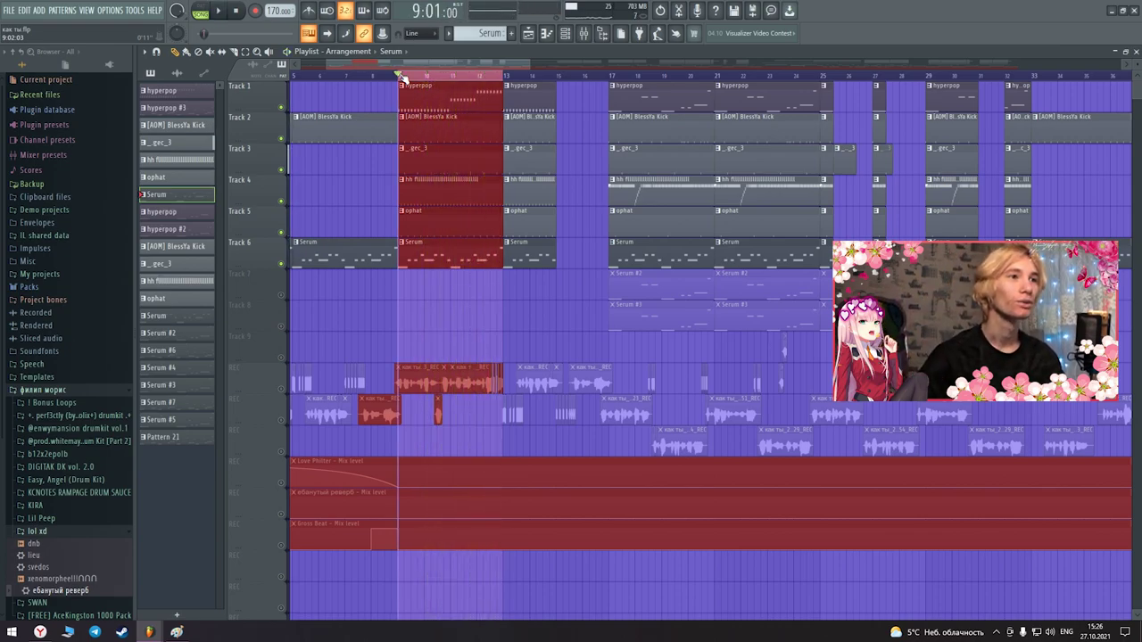
click(402, 79)
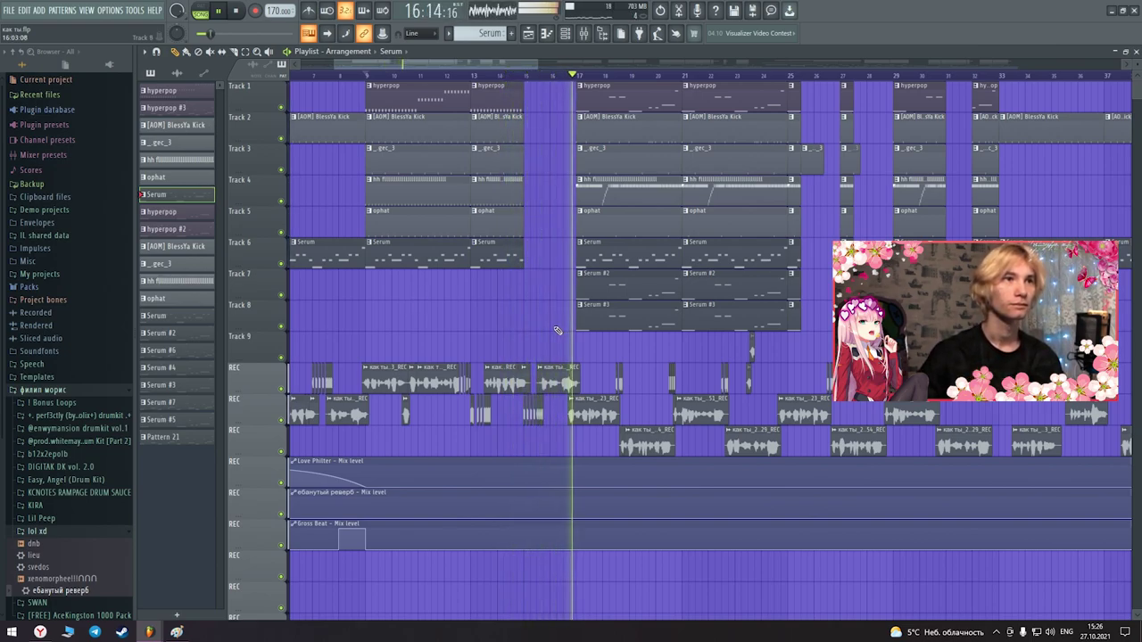
key(space)
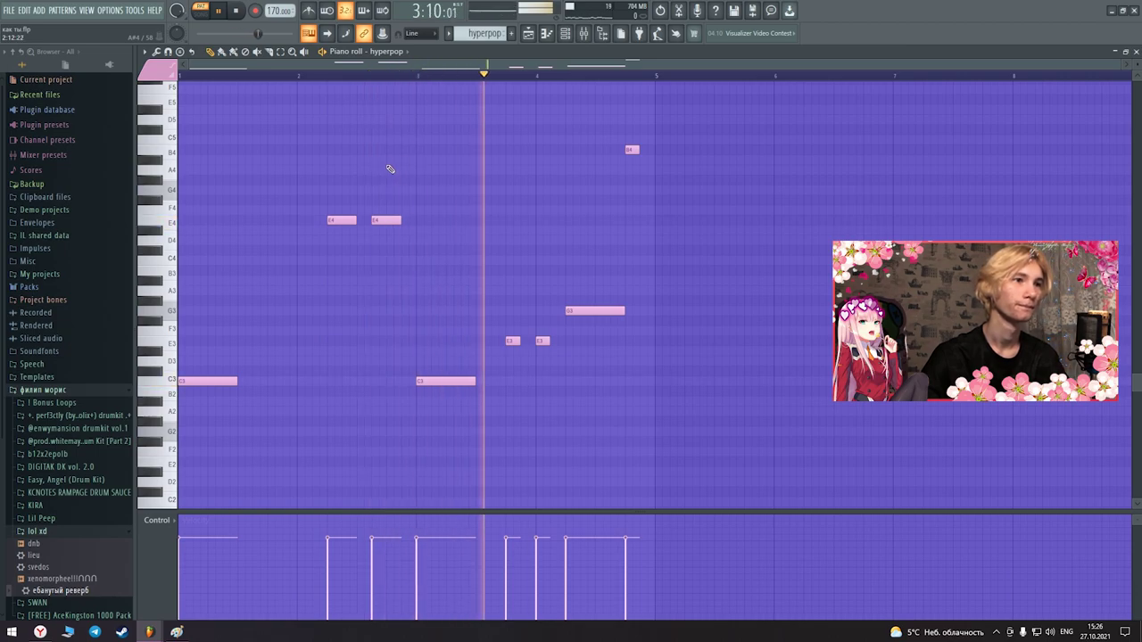
Stop the hyperpop pattern and audition the Serum #2 pattern from its Track 7 clip in the piano roll
key(space)
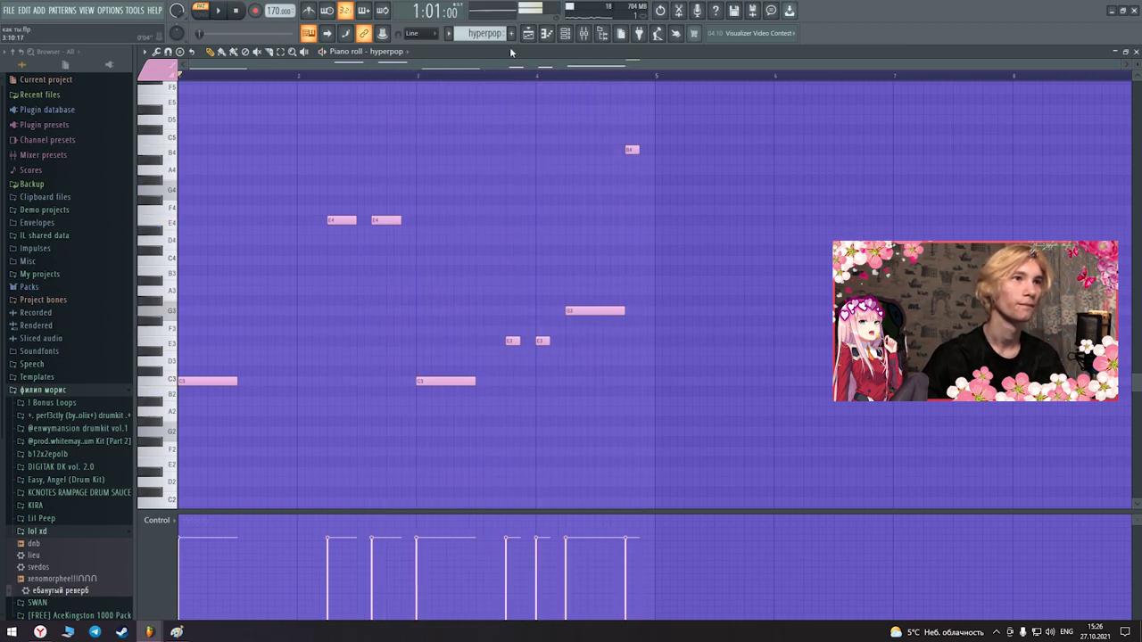
click(528, 33)
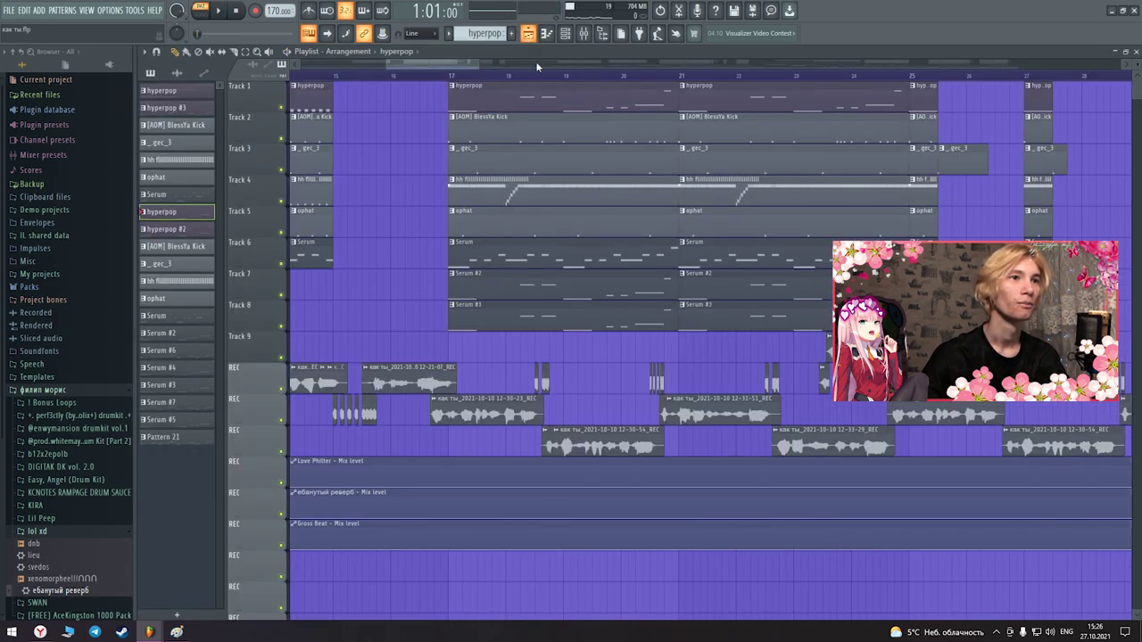
double_click(527, 286)
drag(328, 65, 211, 66)
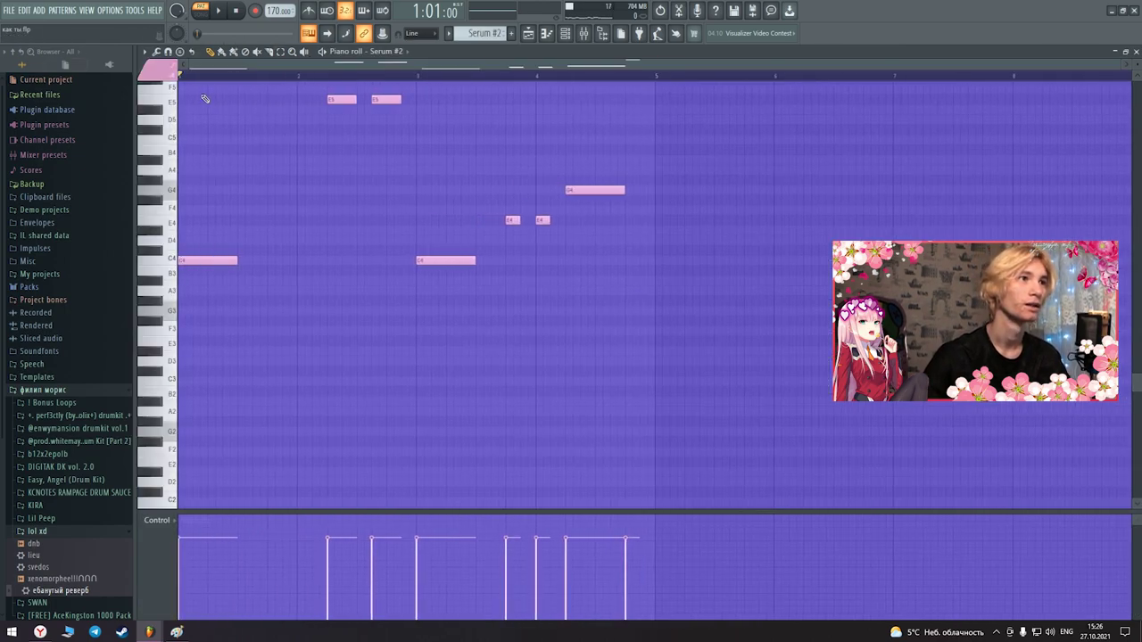
scroll(228, 106, up, 2)
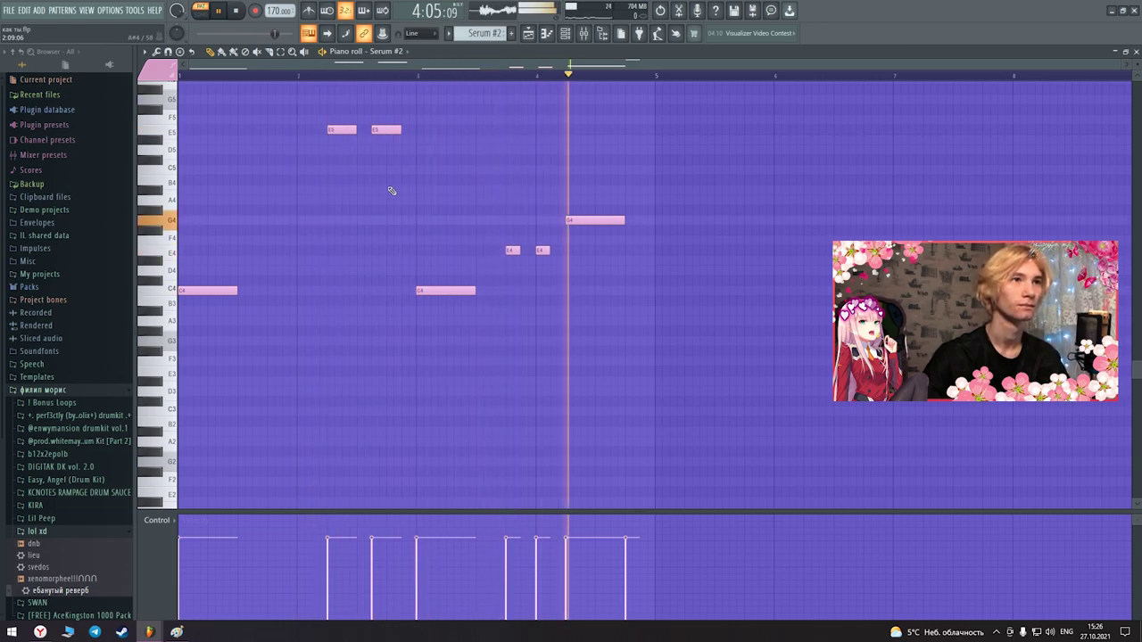
click(529, 34)
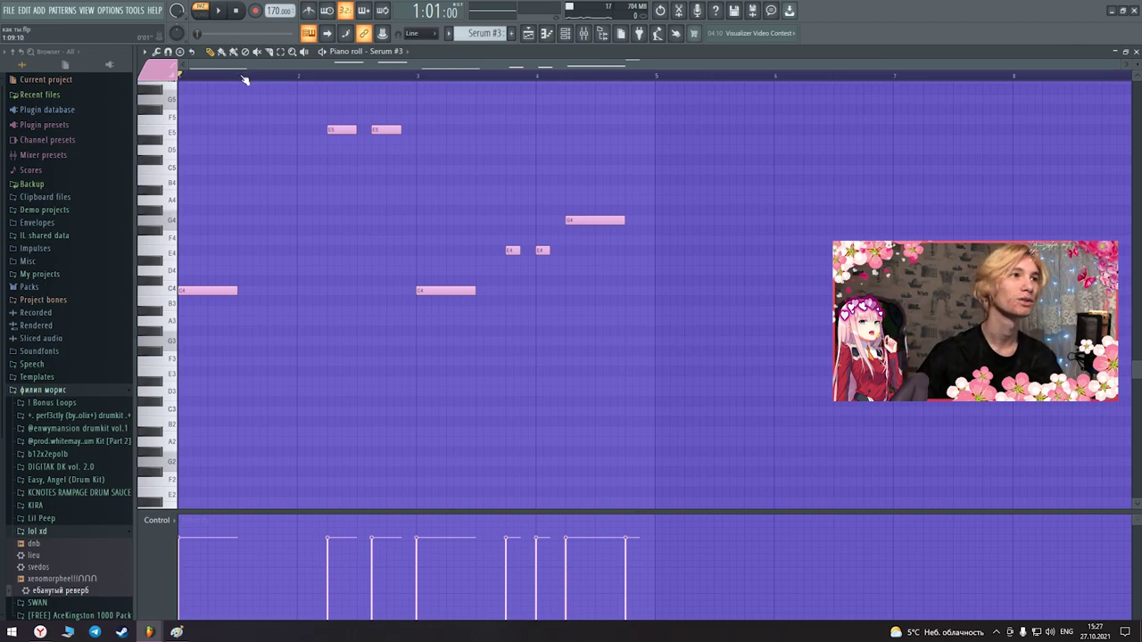
Play the Serum #3 pattern in the piano roll with all its notes in view
scroll(247, 186, up, 3)
key(space)
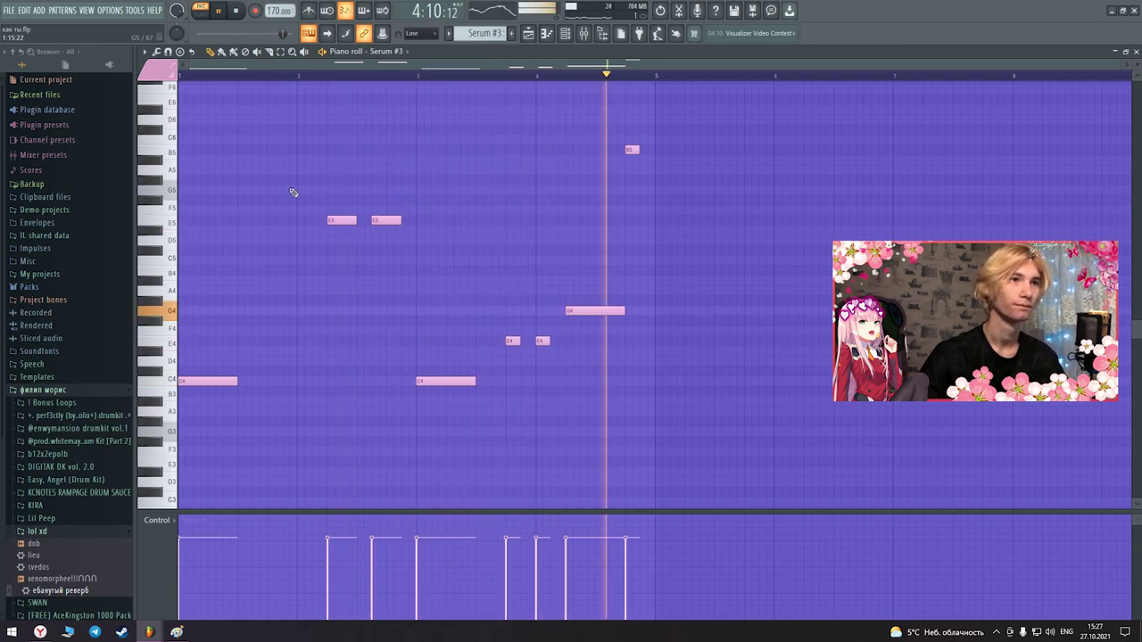
key(space)
Bring the hyperpop pattern's start into view and examine the Soundgoodizer effect on its mixer track, Insert 1
scroll(496, 34, down, 1)
drag(327, 65, 185, 68)
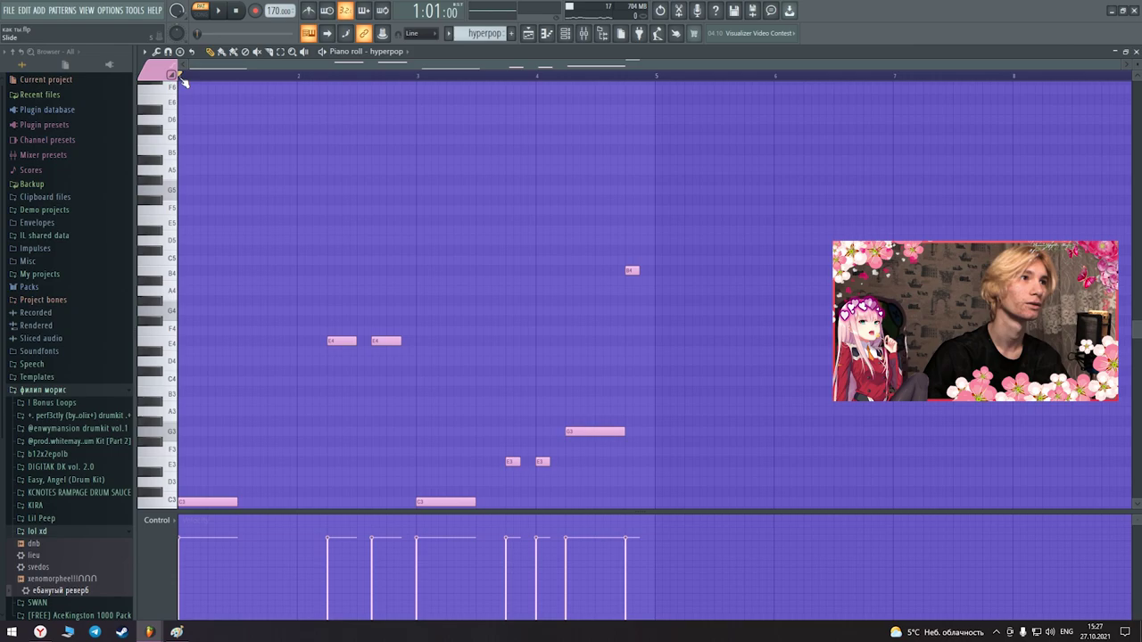
click(584, 34)
click(485, 279)
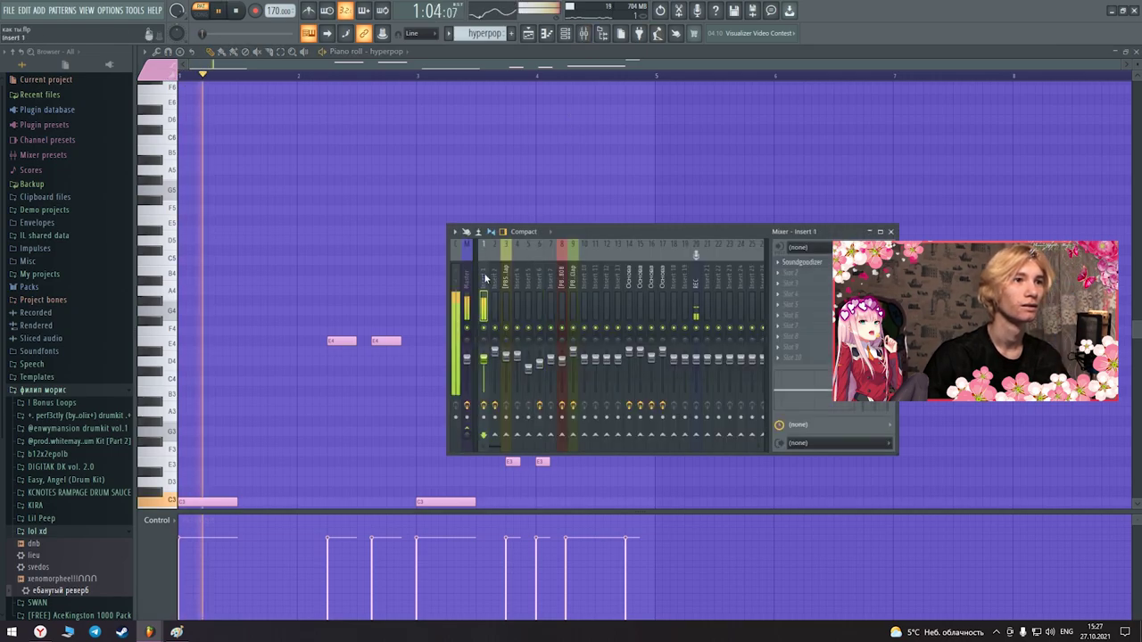
click(803, 264)
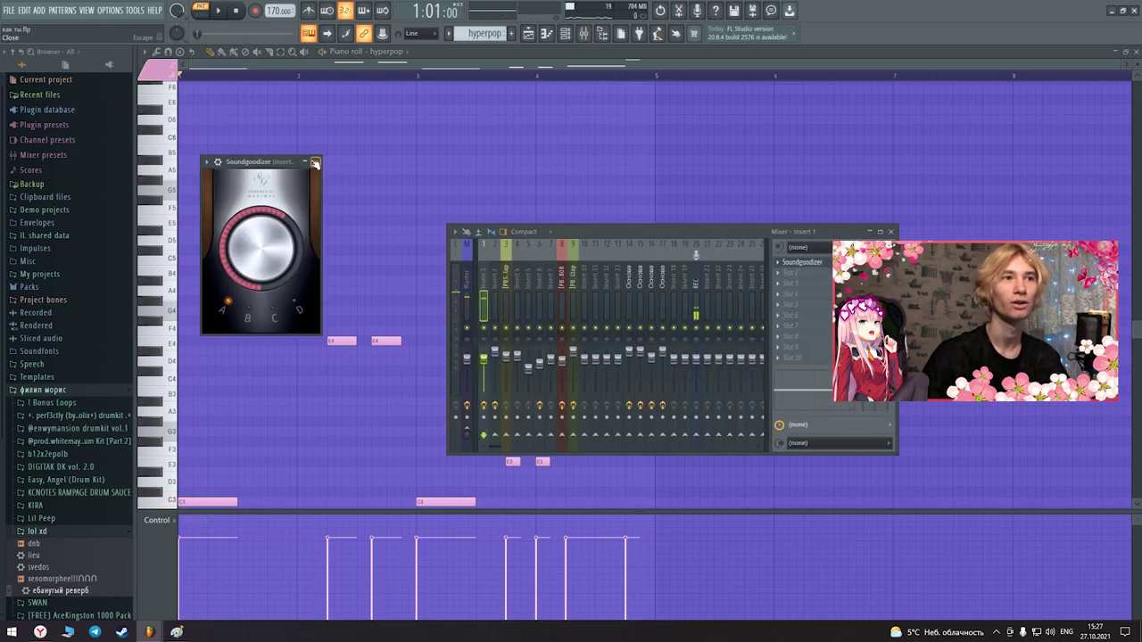
click(314, 162)
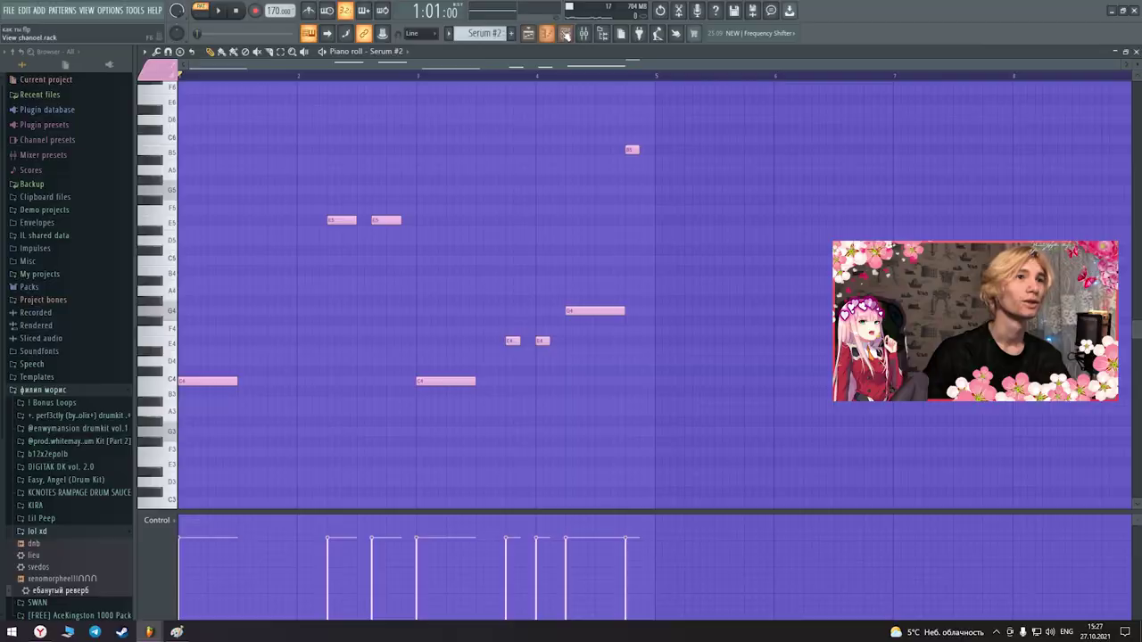
Check the Serum #2 mixer track, Insert 7, for effects and examine the channel's Serum synth FX settings
click(583, 33)
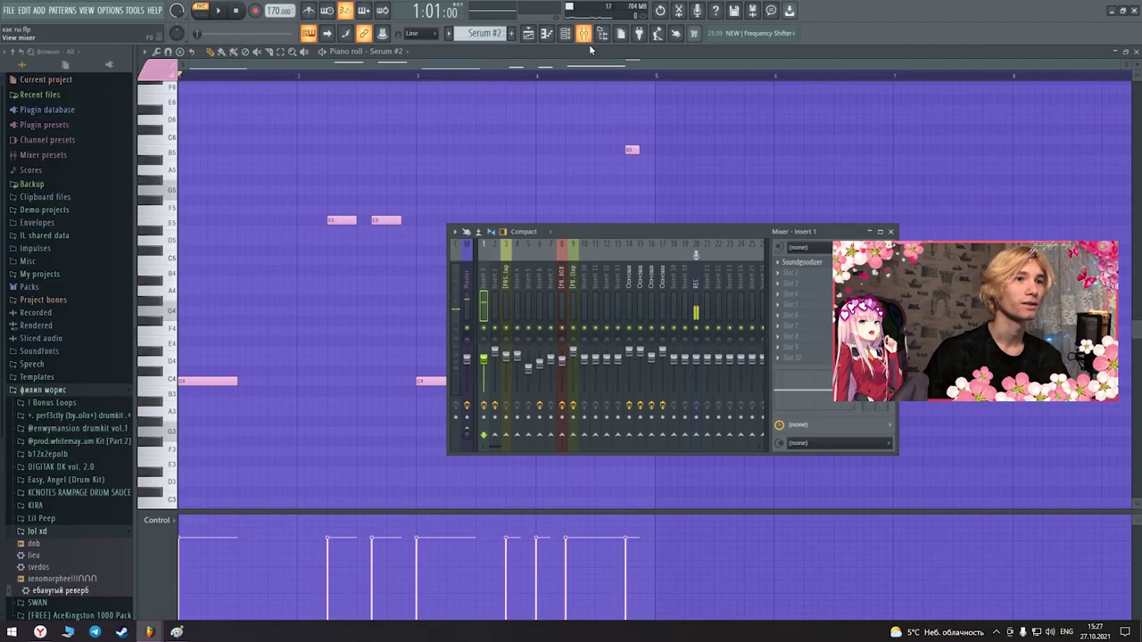
key(space)
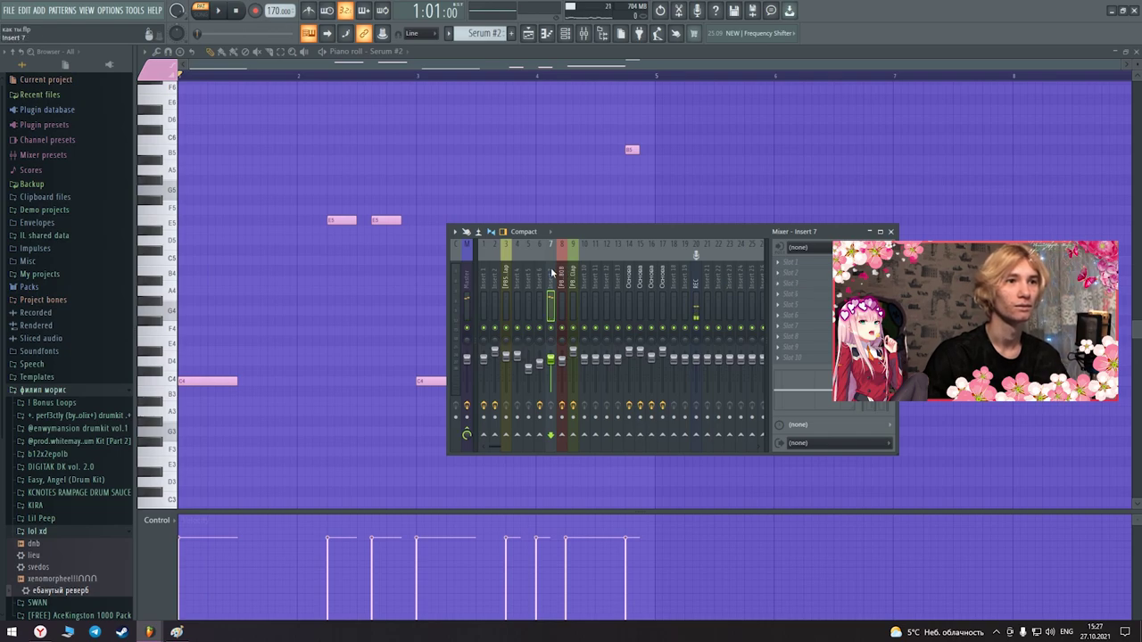
key(F9)
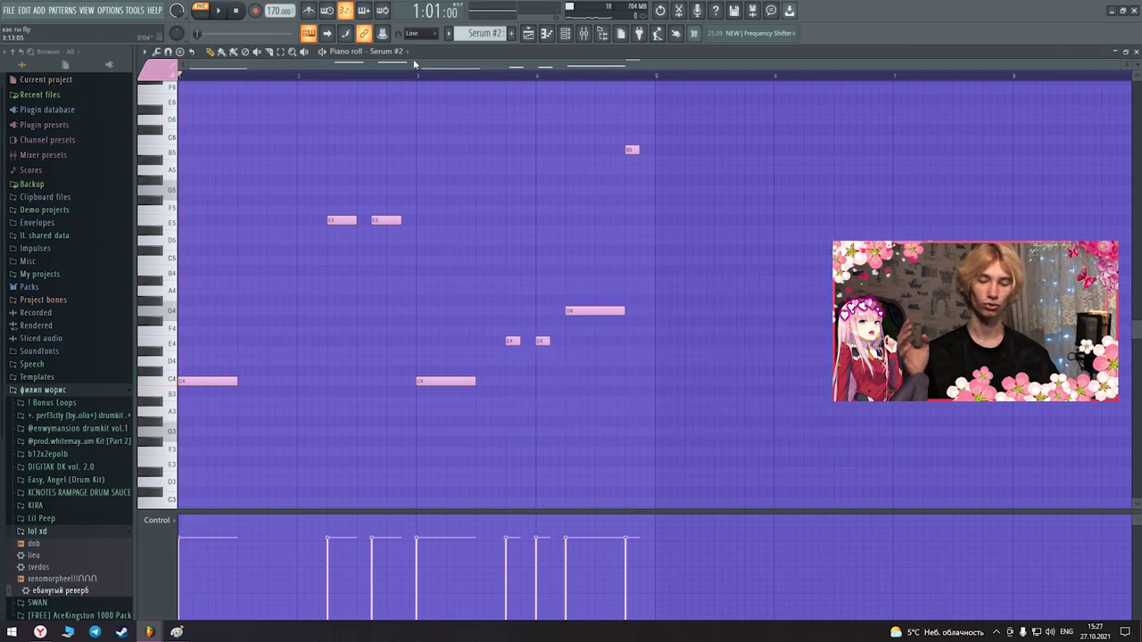
key(F6)
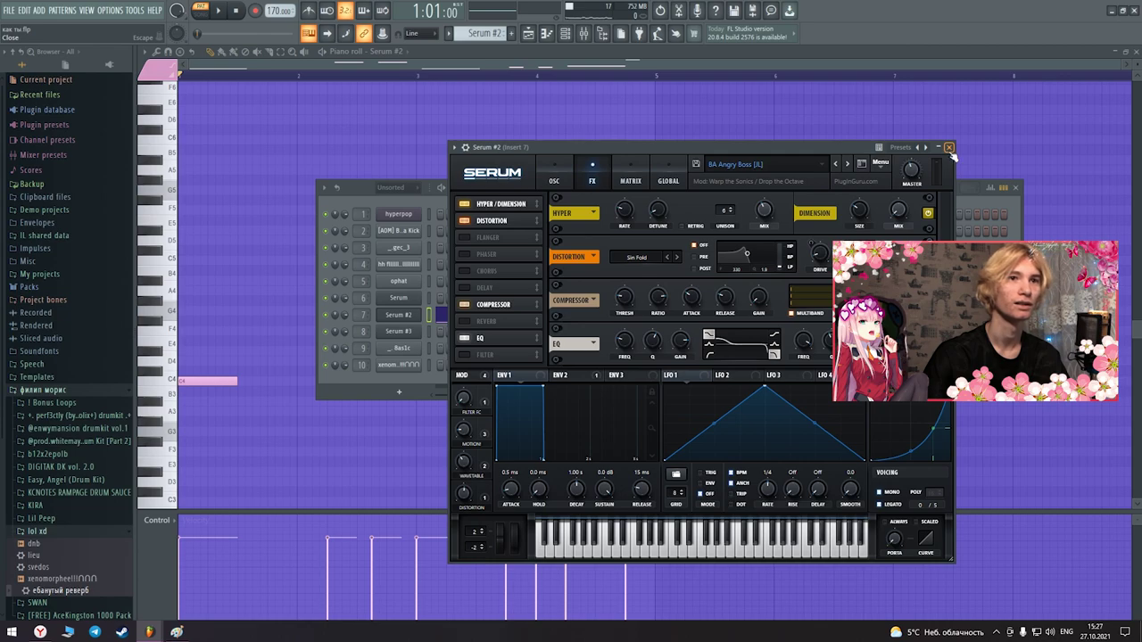
click(949, 148)
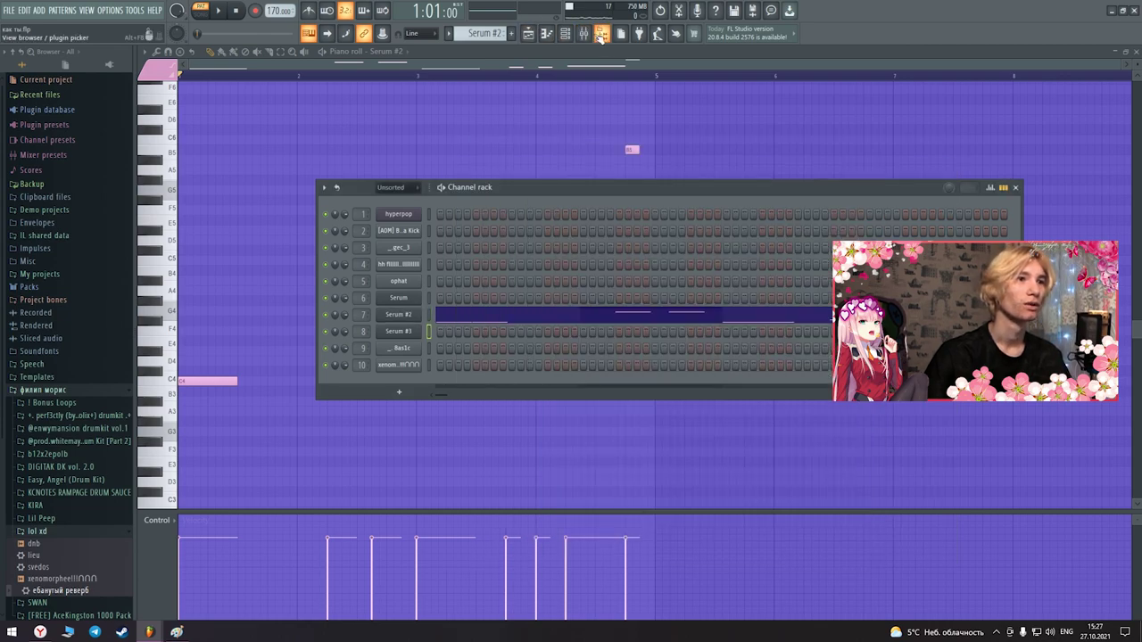
Examine the Fruity Stereo Shaper effect on the [PBS] DISTO808 mixer track and return to the playlist
click(592, 34)
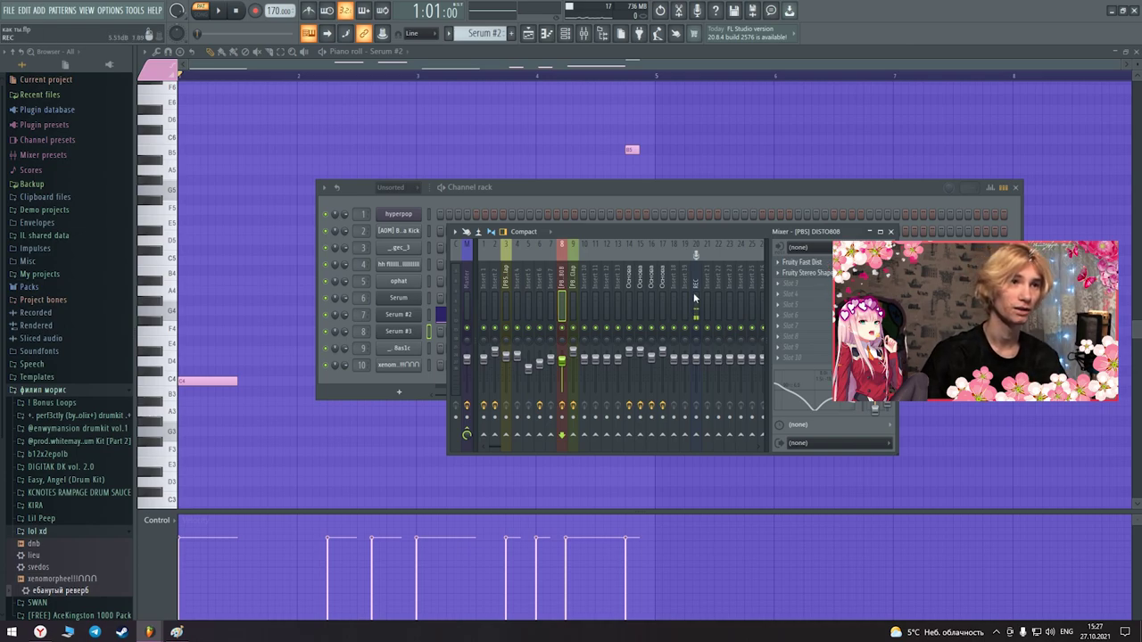
click(807, 274)
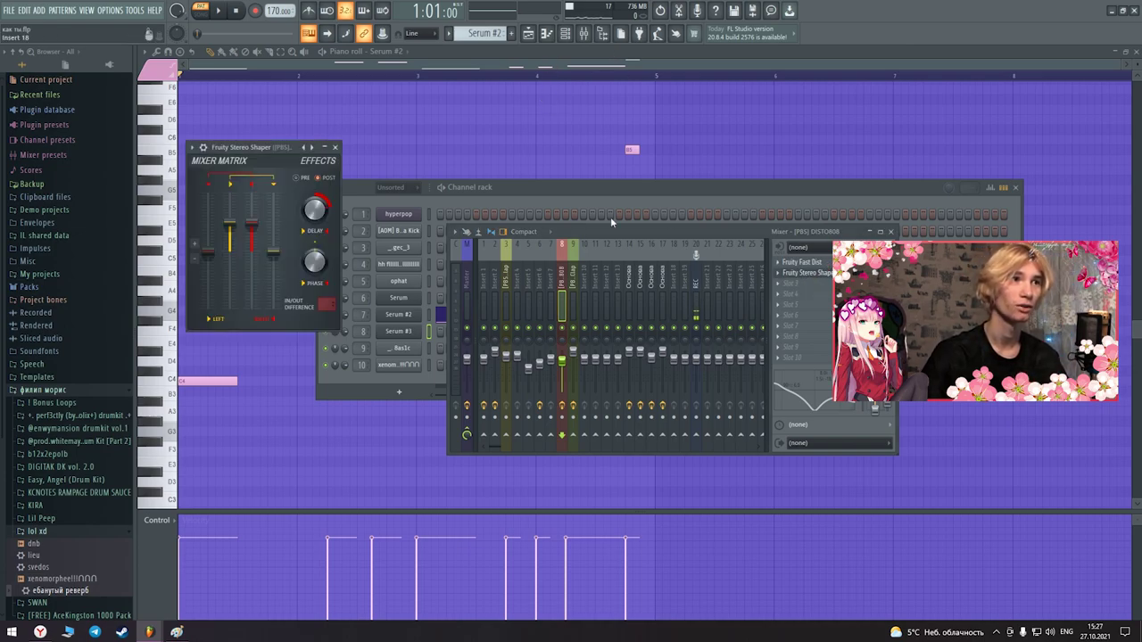
click(335, 148)
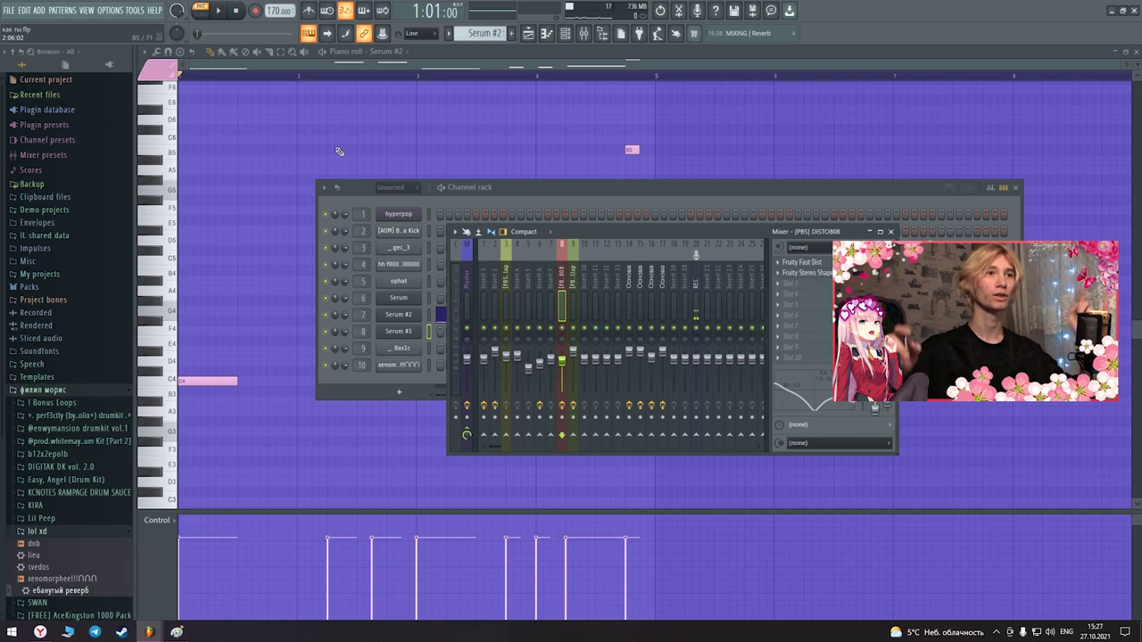
click(529, 38)
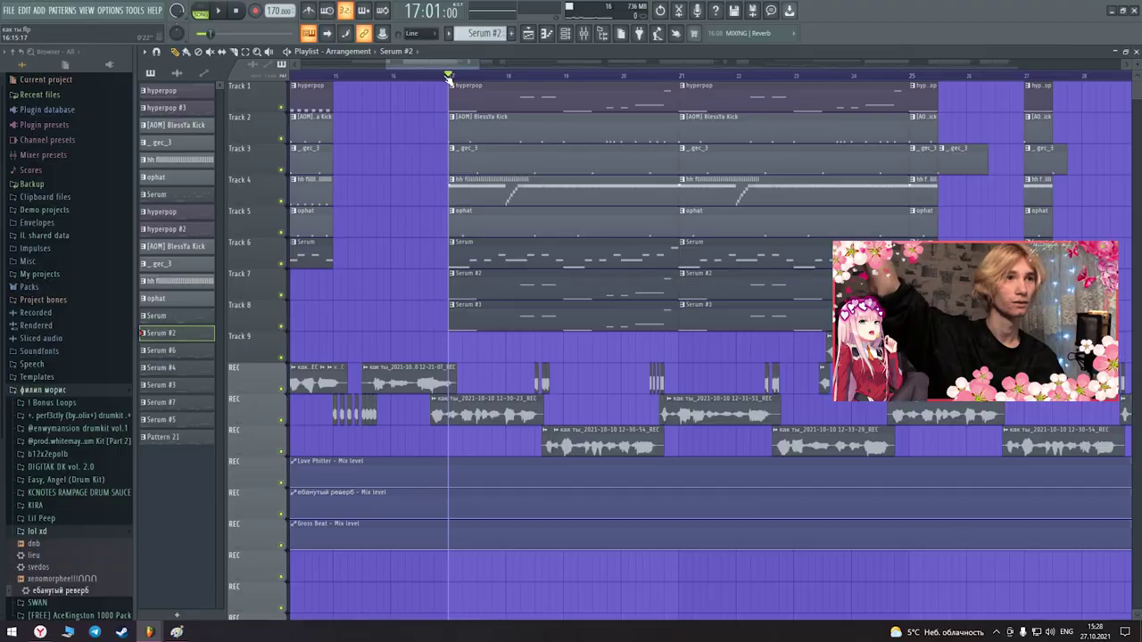
Play the arrangement from bar 17, audition the [AOM] BlessYa Kick pattern in the piano roll, and return to the playlist
key(space)
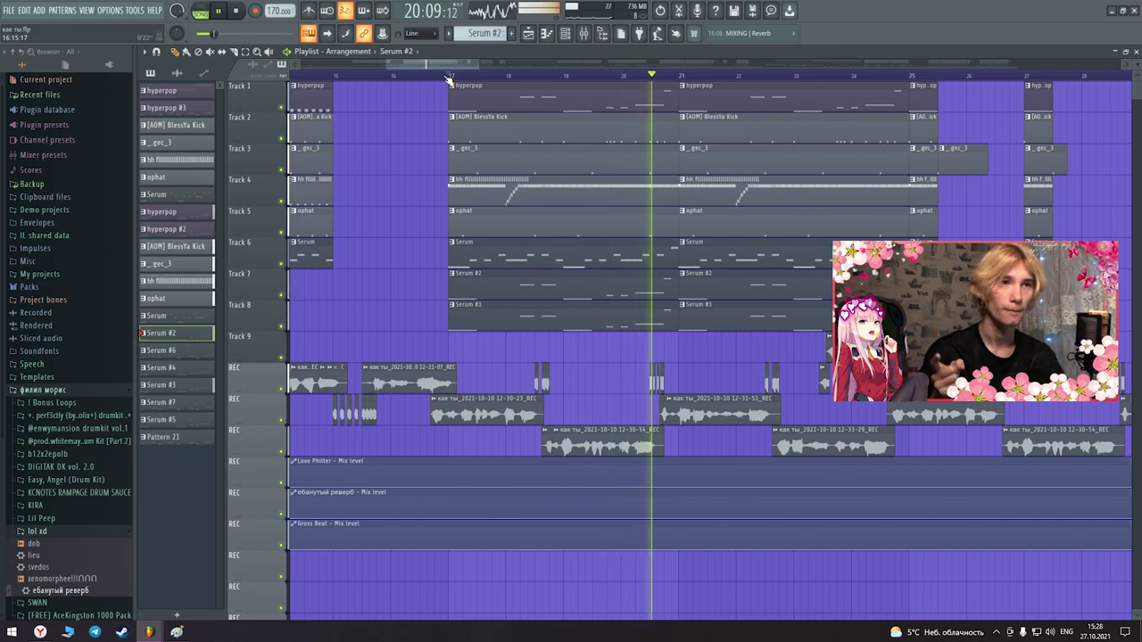
key(space)
double_click(473, 121)
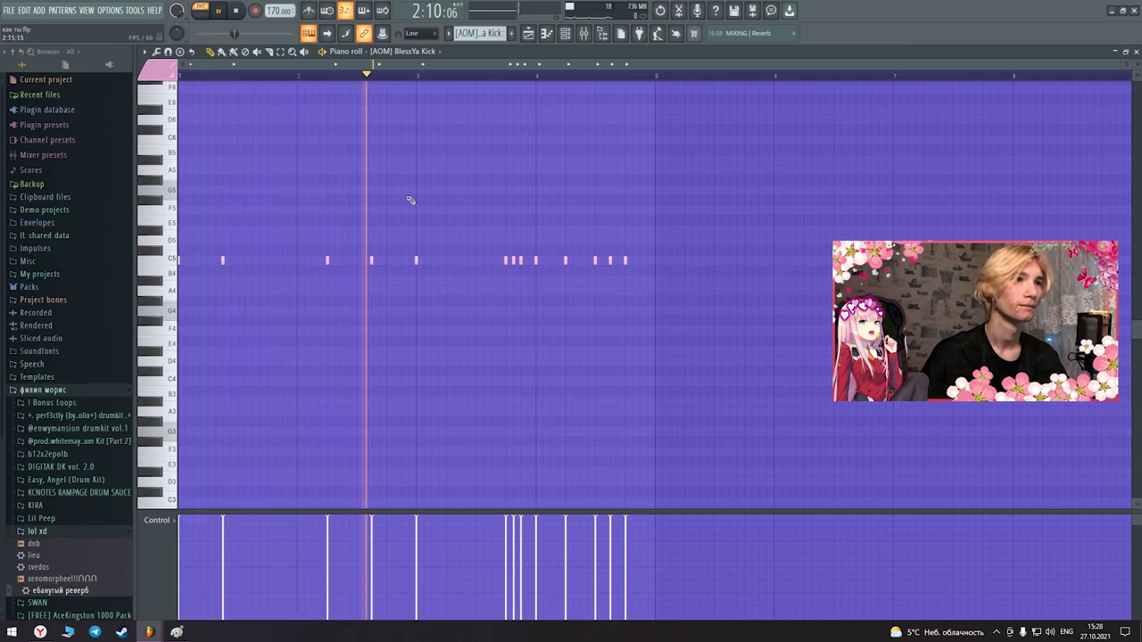
key(space)
key(F5)
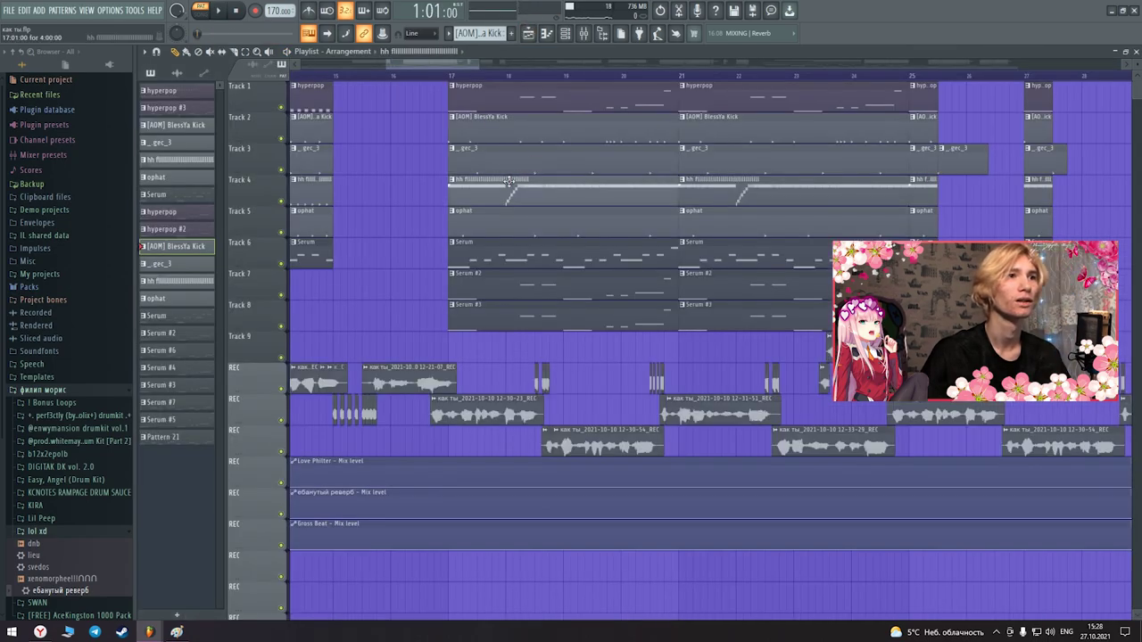
Audition the _gec_3 pattern in the piano roll and return to the playlist
double_click(504, 152)
key(space)
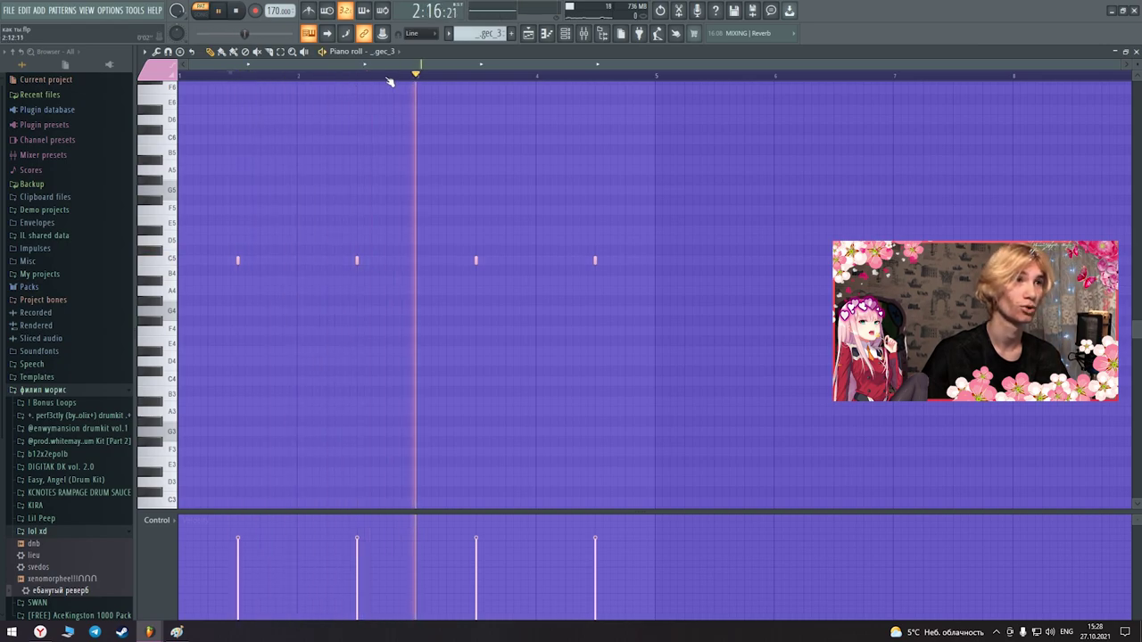
click(529, 33)
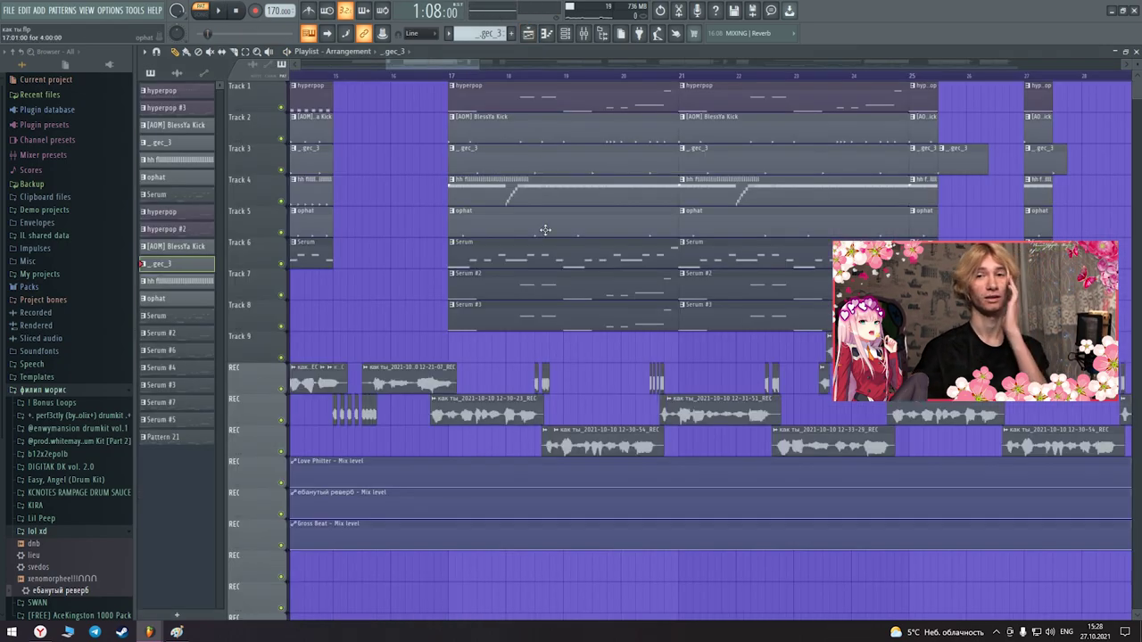
Audition the hh pattern from its start and the ophat pattern in the piano roll, ending back in the playlist
double_click(540, 194)
drag(326, 64, 192, 57)
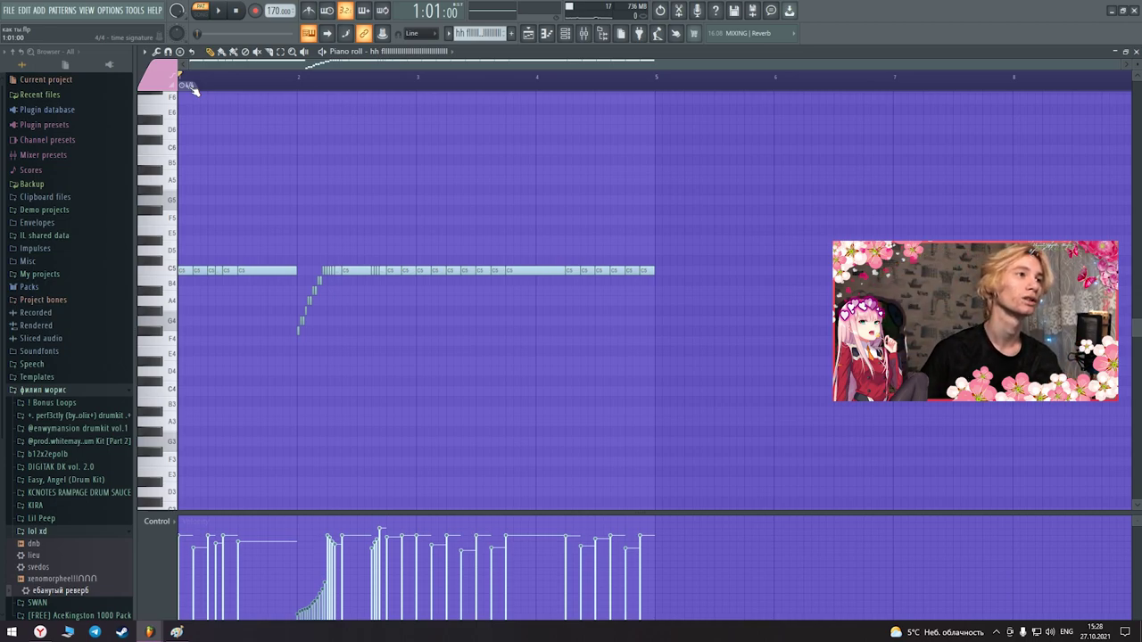
key(space)
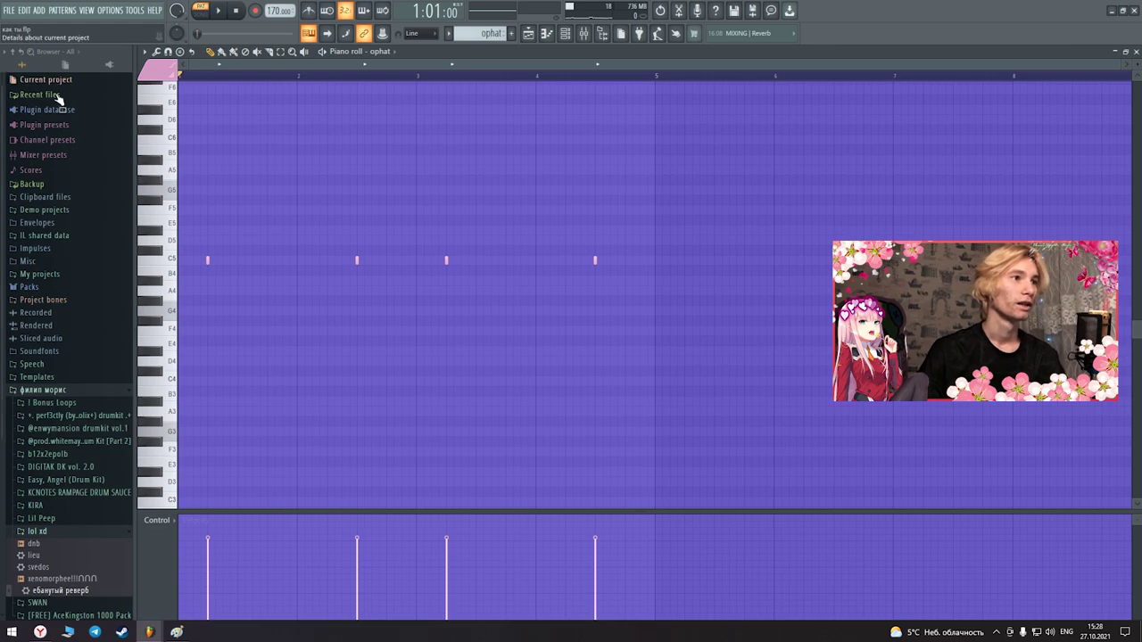
key(space)
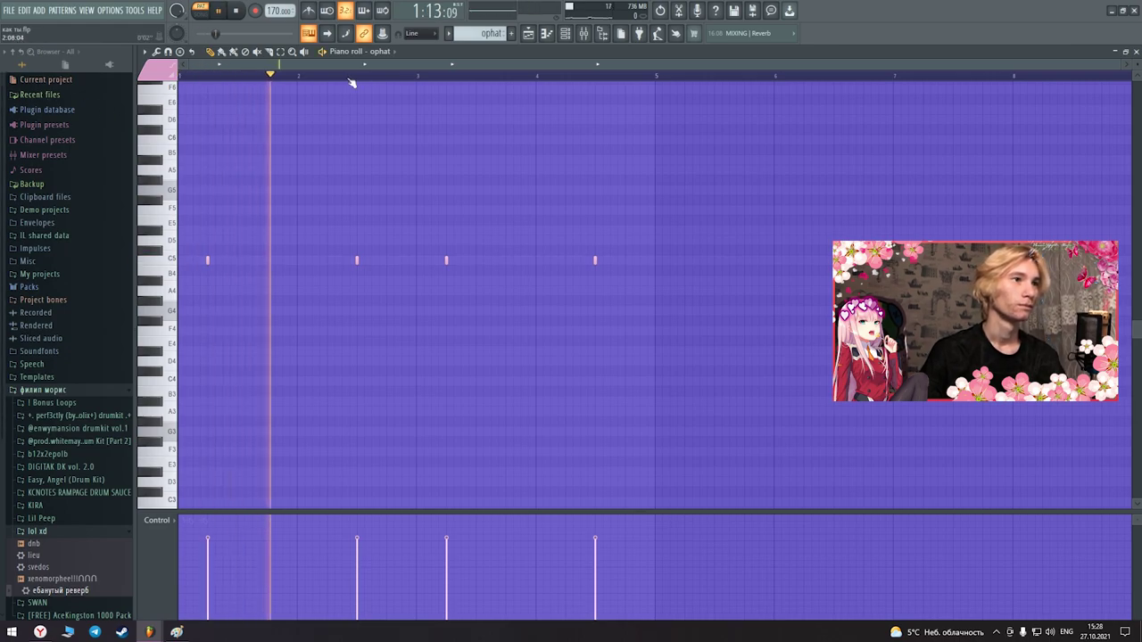
click(528, 33)
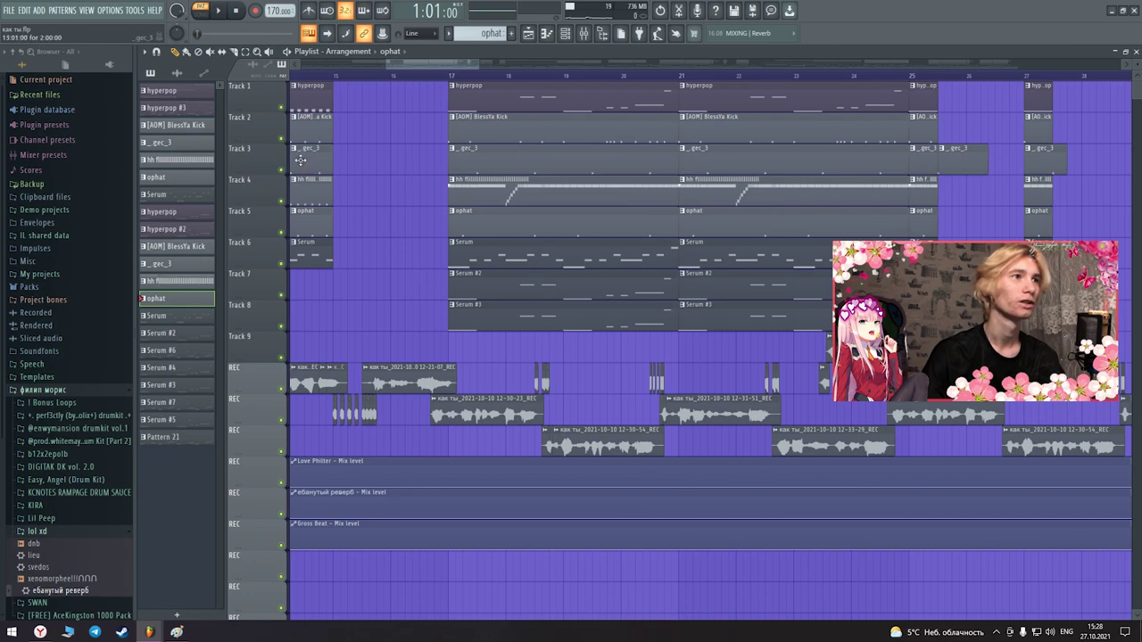
Play the arrangement from bar 32 into the following Serum and kick section, stop, and place the playhead at bar 33
scroll(565, 255, down, 4)
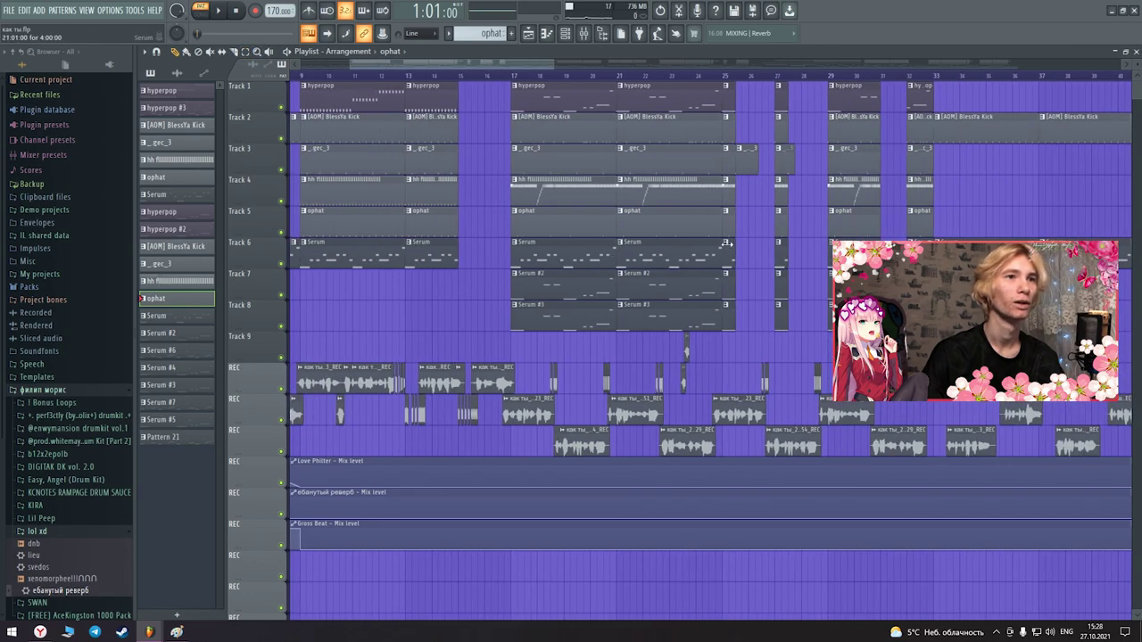
scroll(724, 247, down, 4)
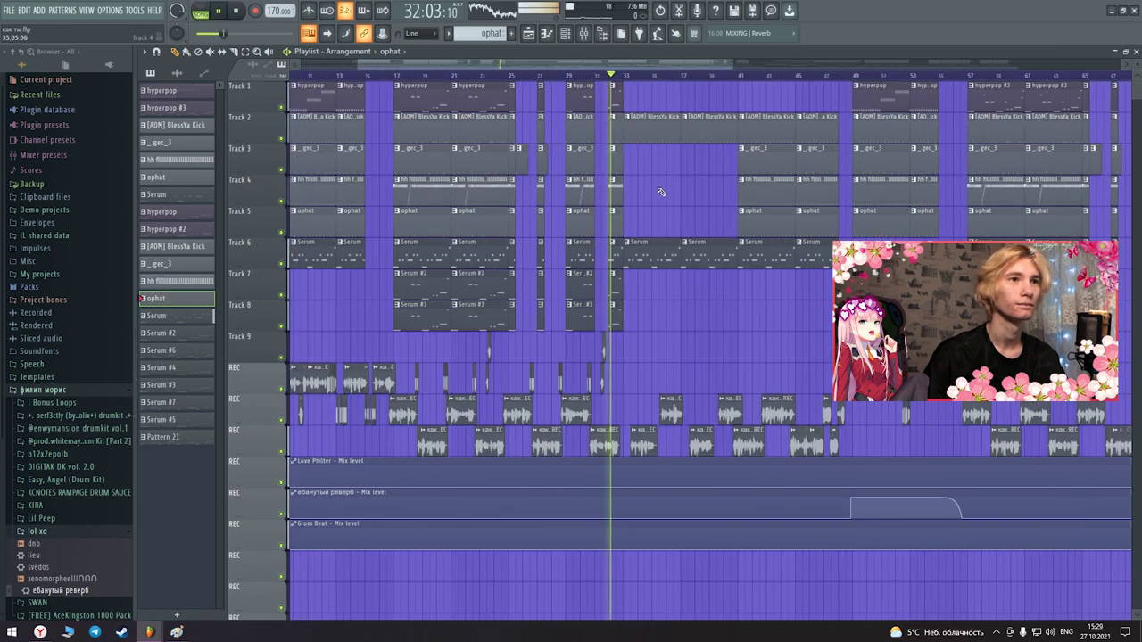
scroll(664, 190, up, 3)
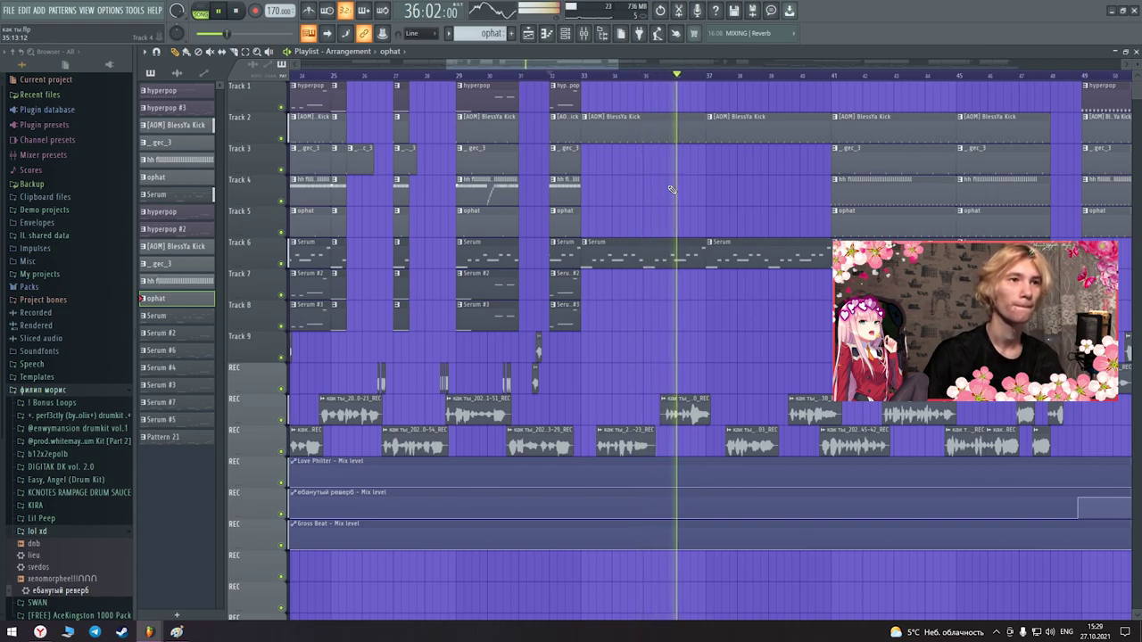
key(space)
click(584, 78)
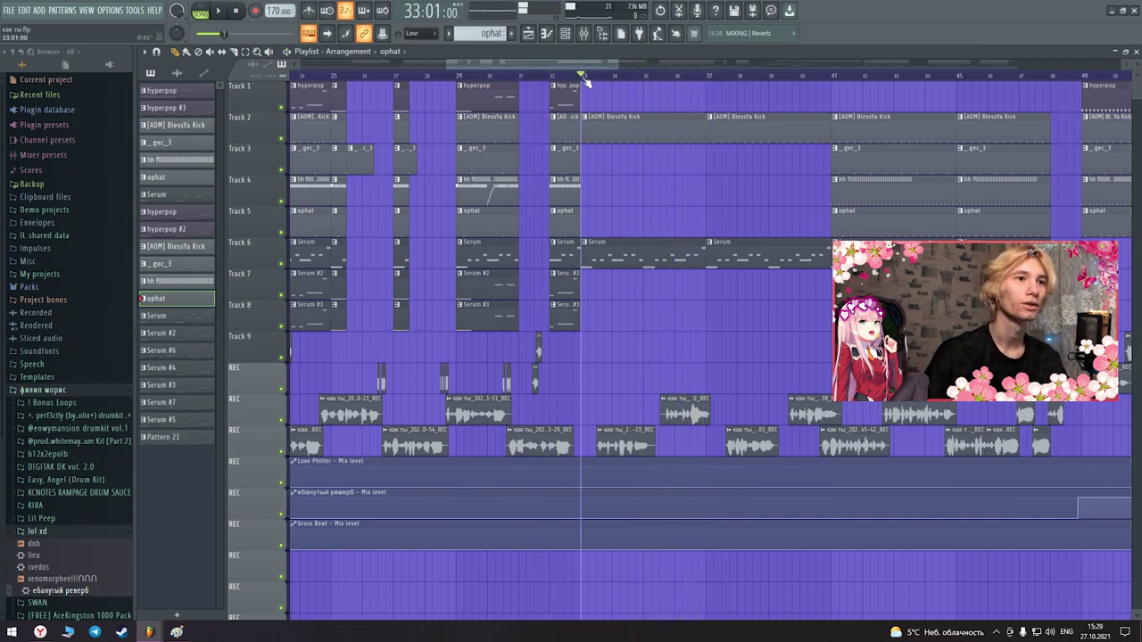
Play briefly from bar 41, where the full drums rejoin the Serum melody
scroll(593, 73, right, 3)
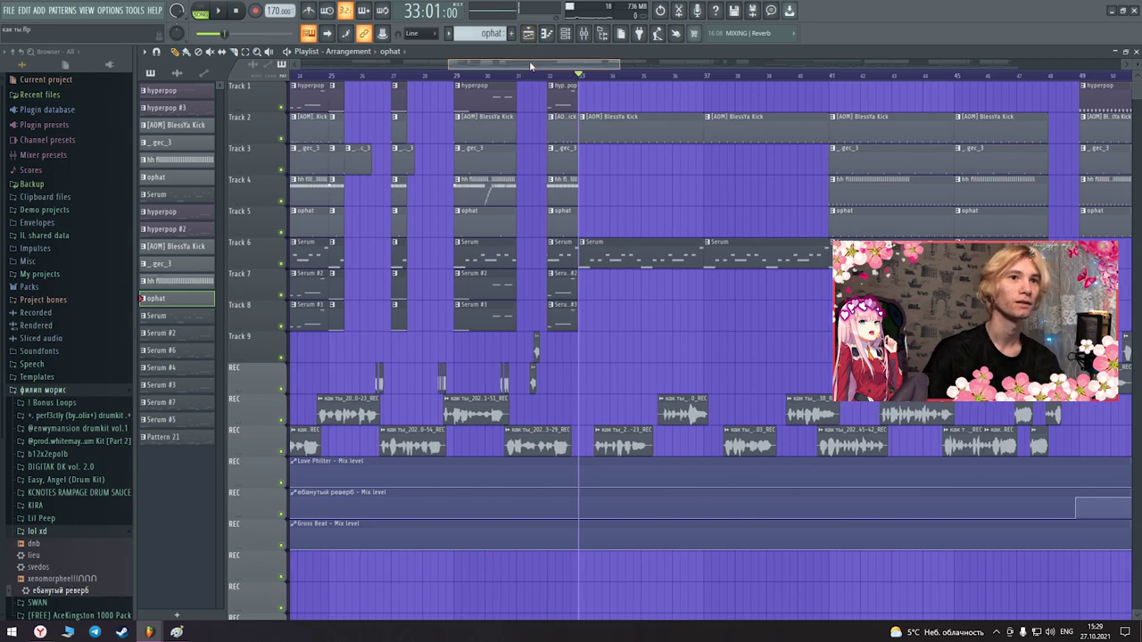
click(567, 77)
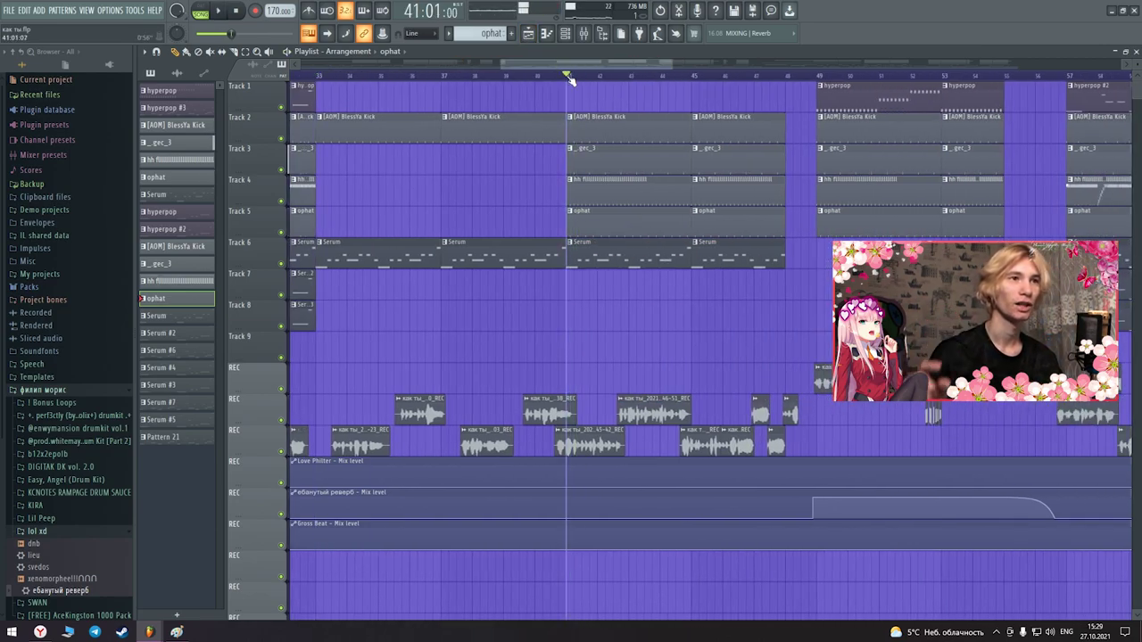
key(space)
key(space)
Play the arrangement from bar 45 through the hyperpop section into the hyperpop #2 section and stop
scroll(593, 76, down, 2)
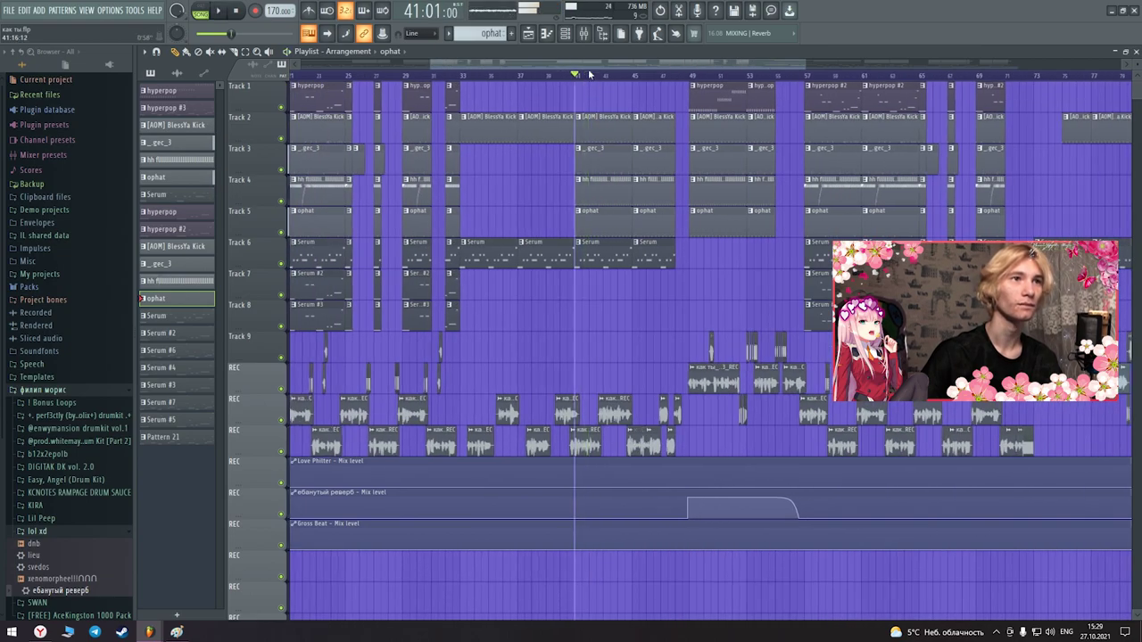
scroll(607, 69, up, 2)
click(501, 62)
key(space)
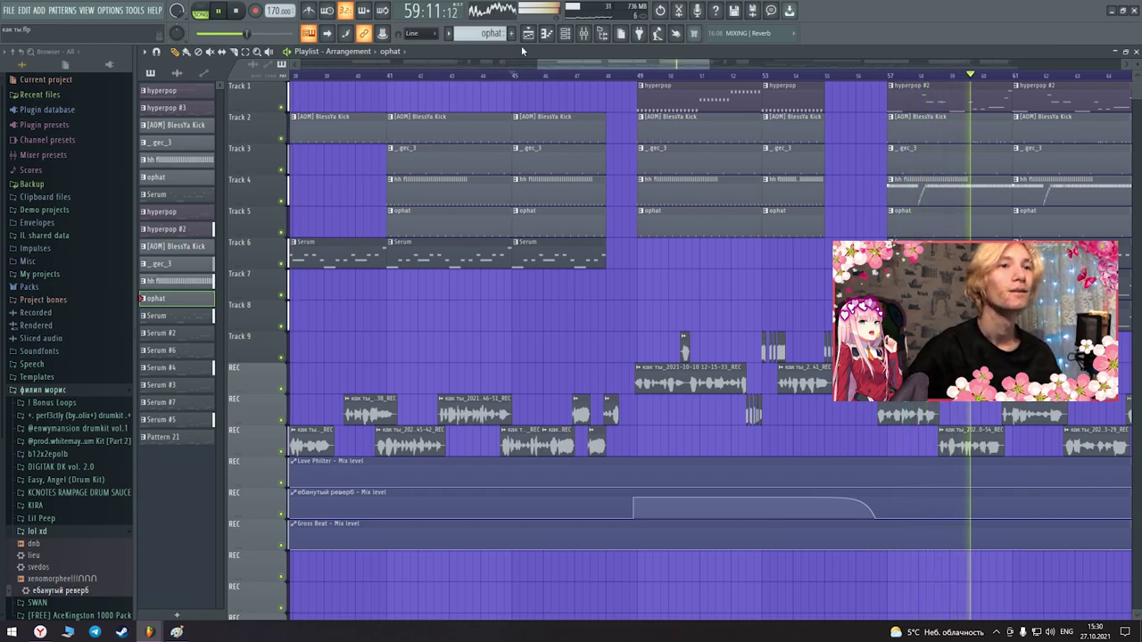
key(space)
Place the playhead in the gap before bar 49 and examine the ебанутый реверб effect and its mix level on the Master mixer track
scroll(781, 218, down, 5)
scroll(798, 234, up, 4)
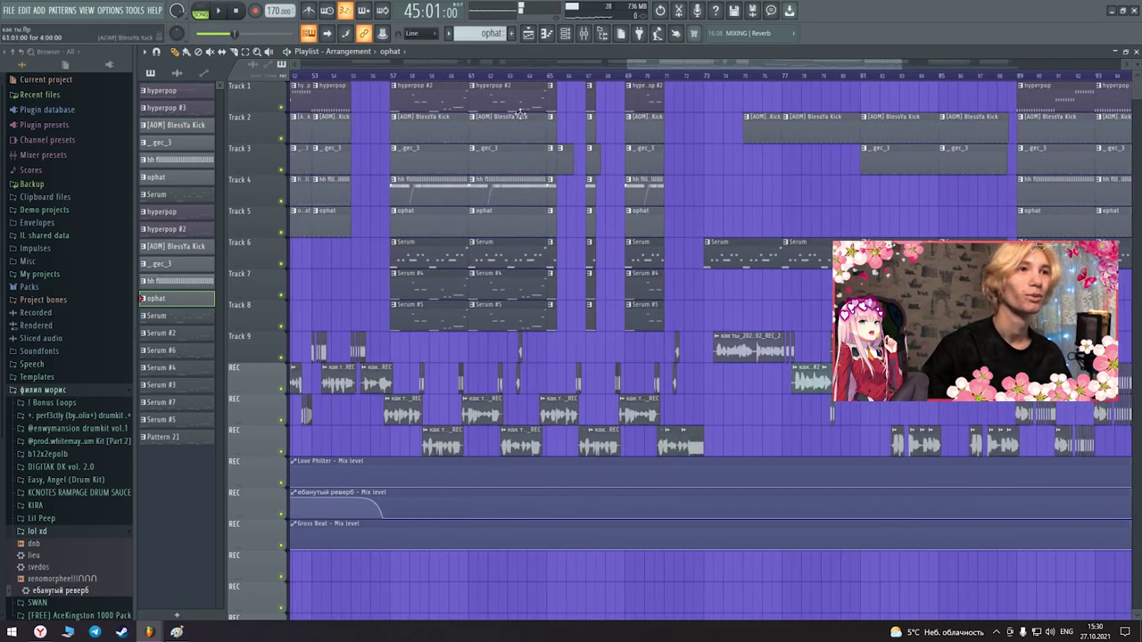
drag(652, 65, 520, 66)
click(639, 75)
click(587, 37)
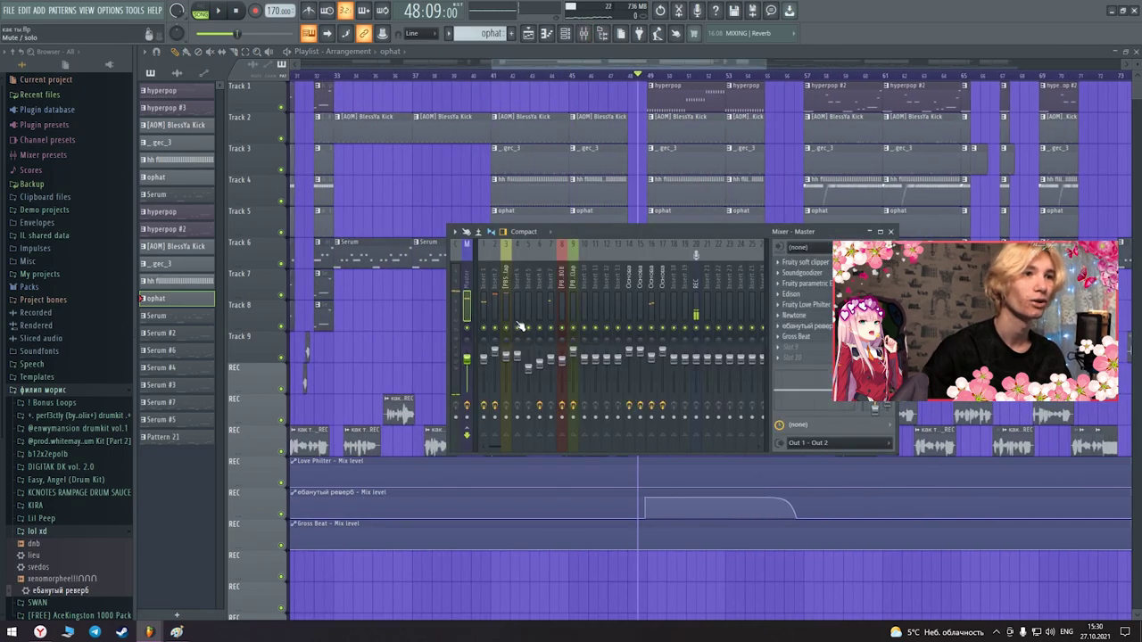
click(810, 328)
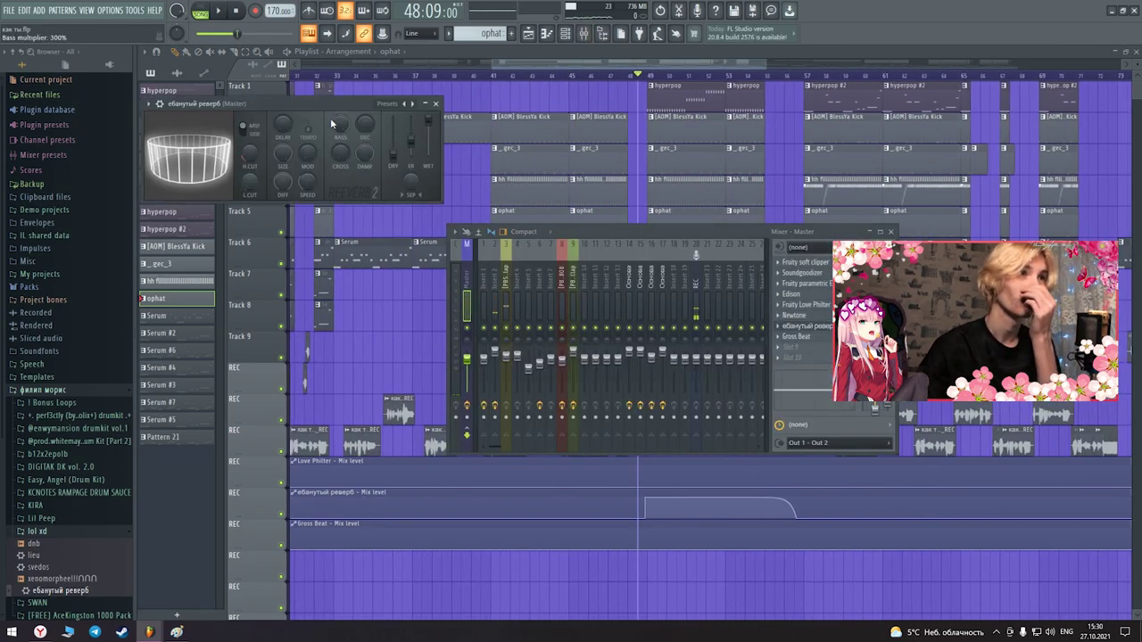
click(444, 104)
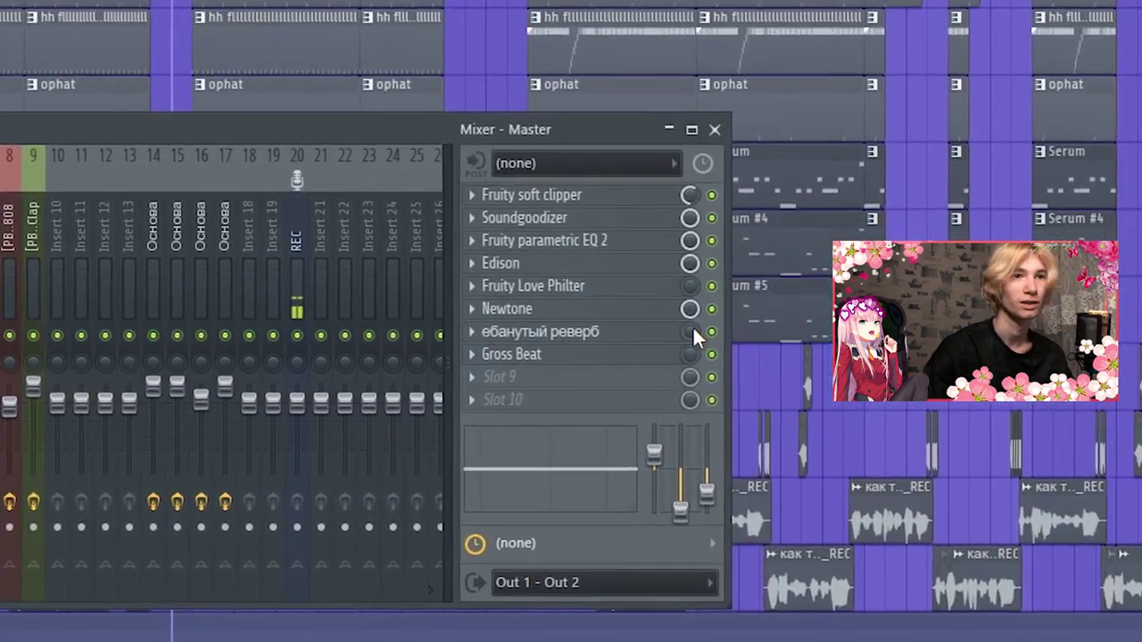
right_click(693, 331)
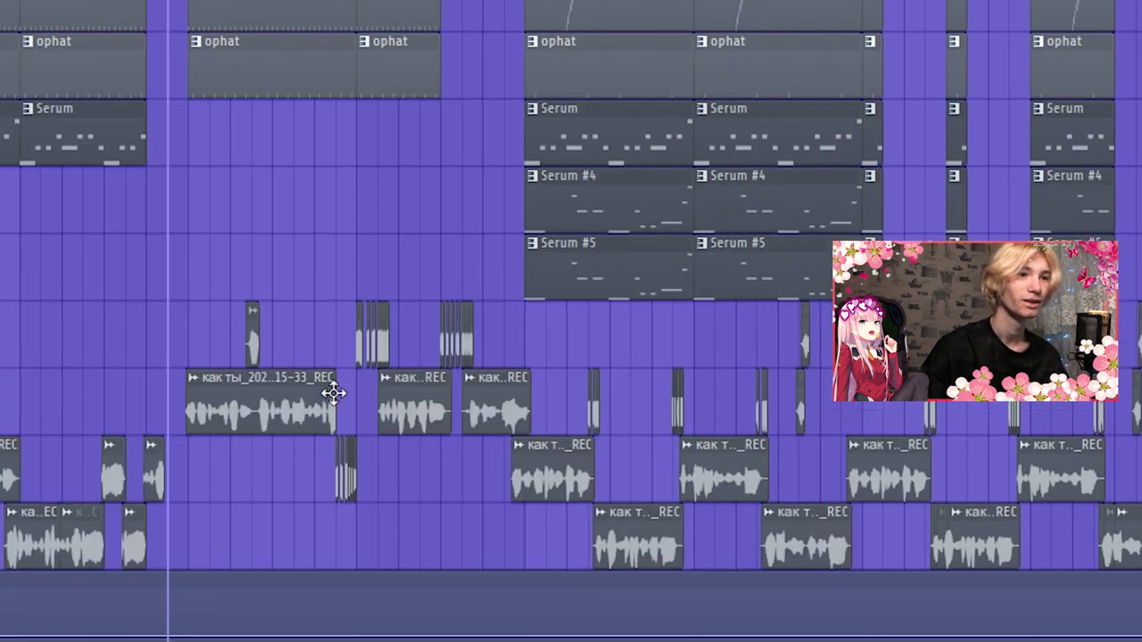
Place the playhead at bar 57, audition the hyperpop #2 pattern in the piano roll, and return to the playlist
scroll(330, 397, down, 3)
scroll(234, 473, up, 4)
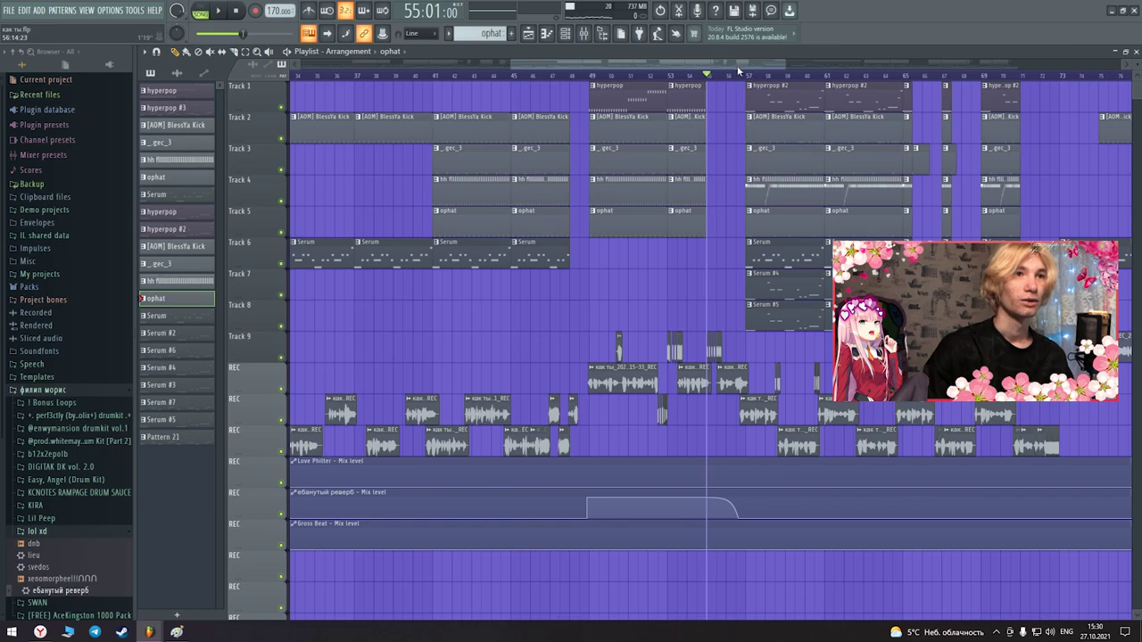
scroll(754, 105, up, 1)
click(686, 75)
double_click(710, 98)
scroll(461, 232, left, 2)
scroll(428, 169, down, 2)
scroll(412, 142, up, 1)
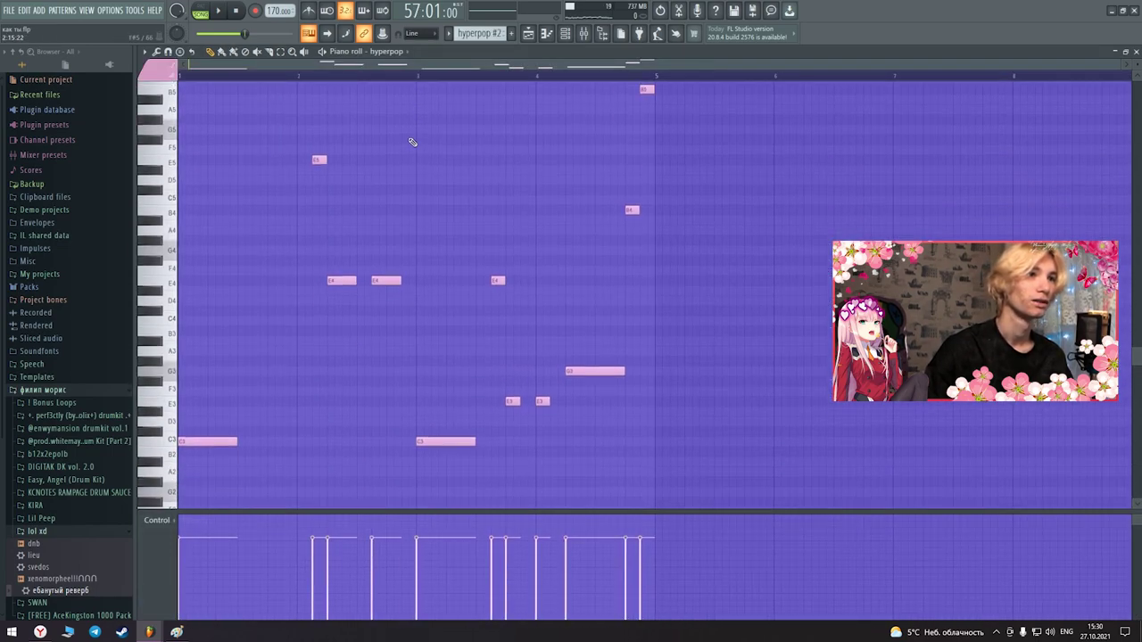
key(space)
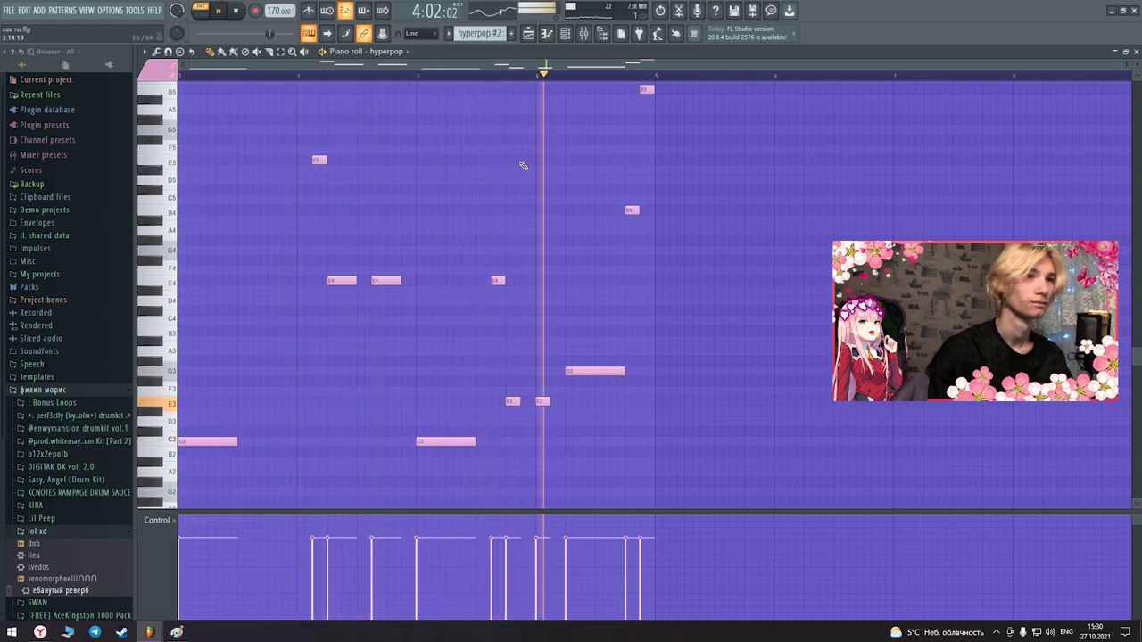
key(space)
click(530, 38)
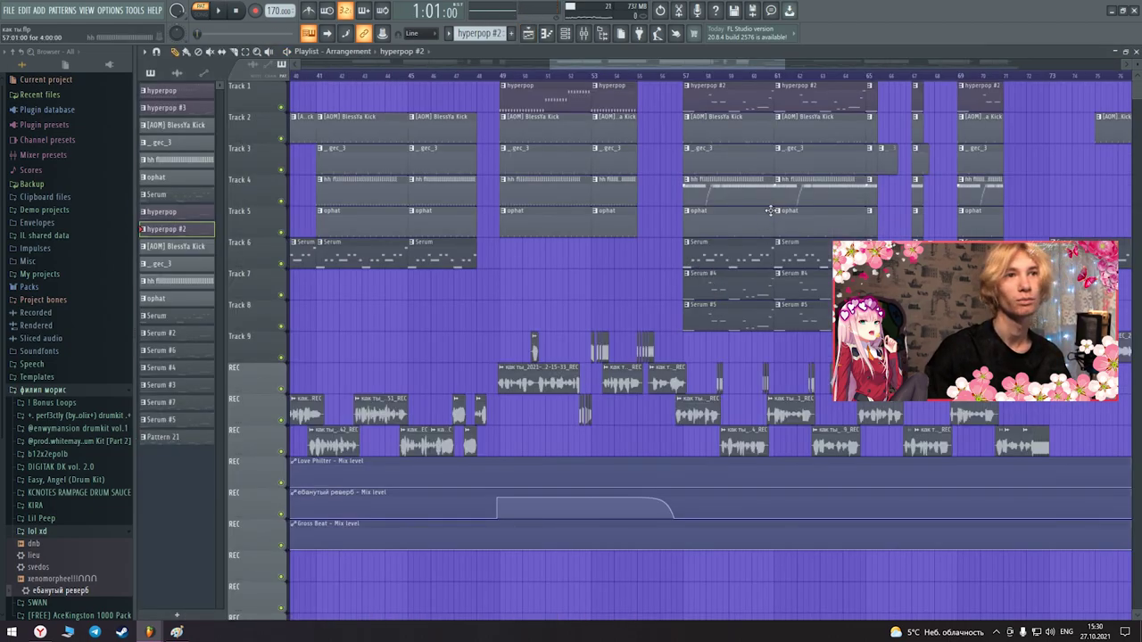
Play the arrangement from bar 85 into the hyperpop section at bar 89 and stop
scroll(770, 211, down, 5)
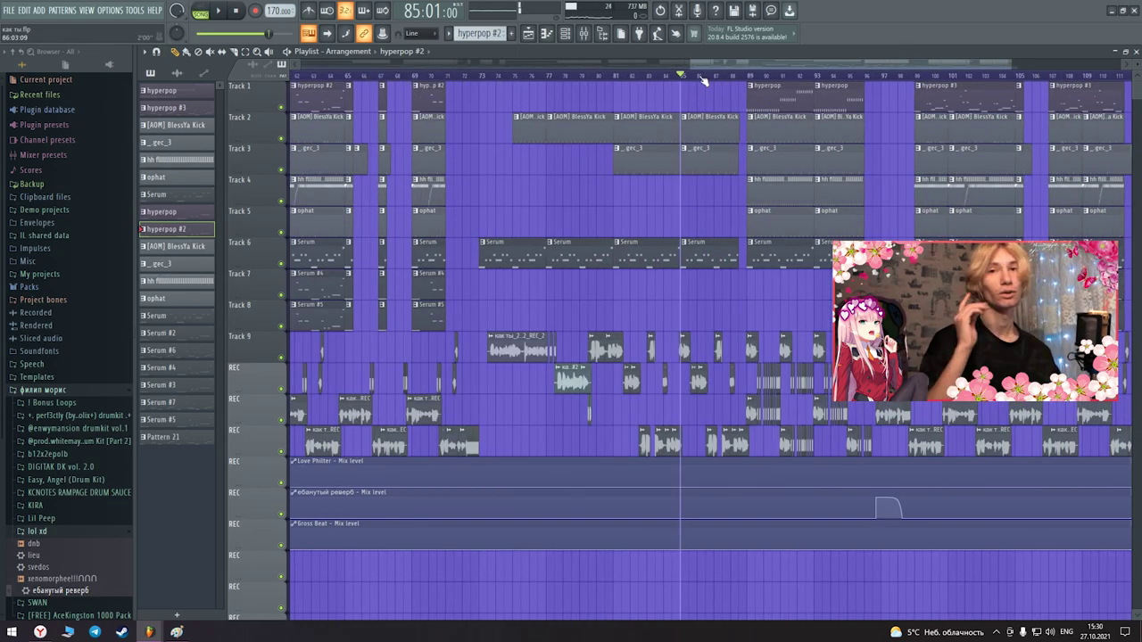
key(space)
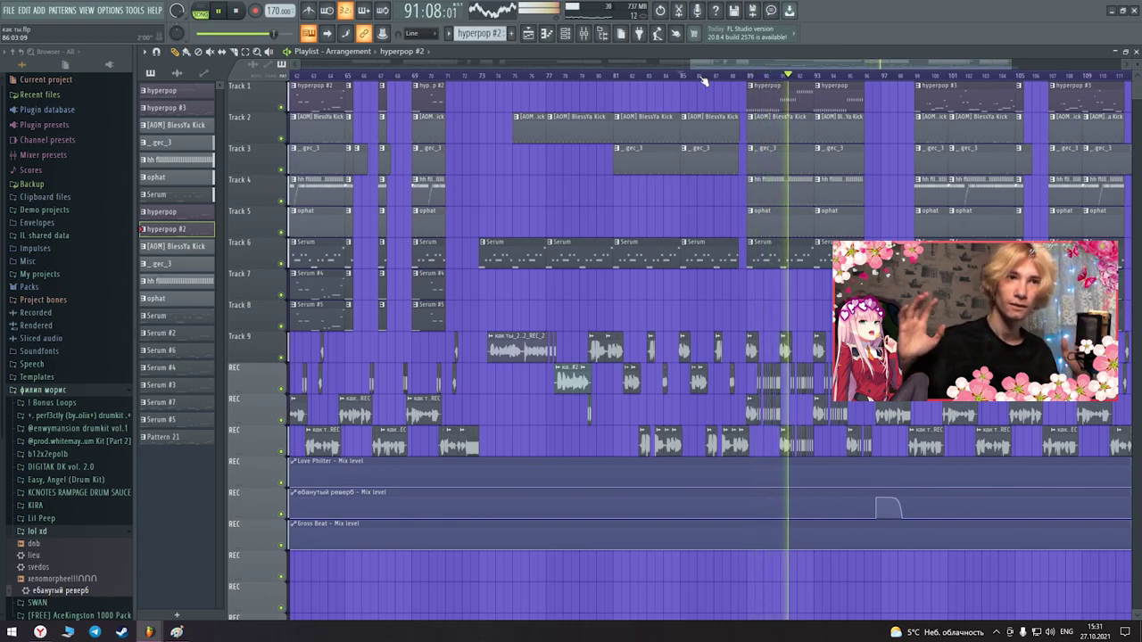
click(702, 78)
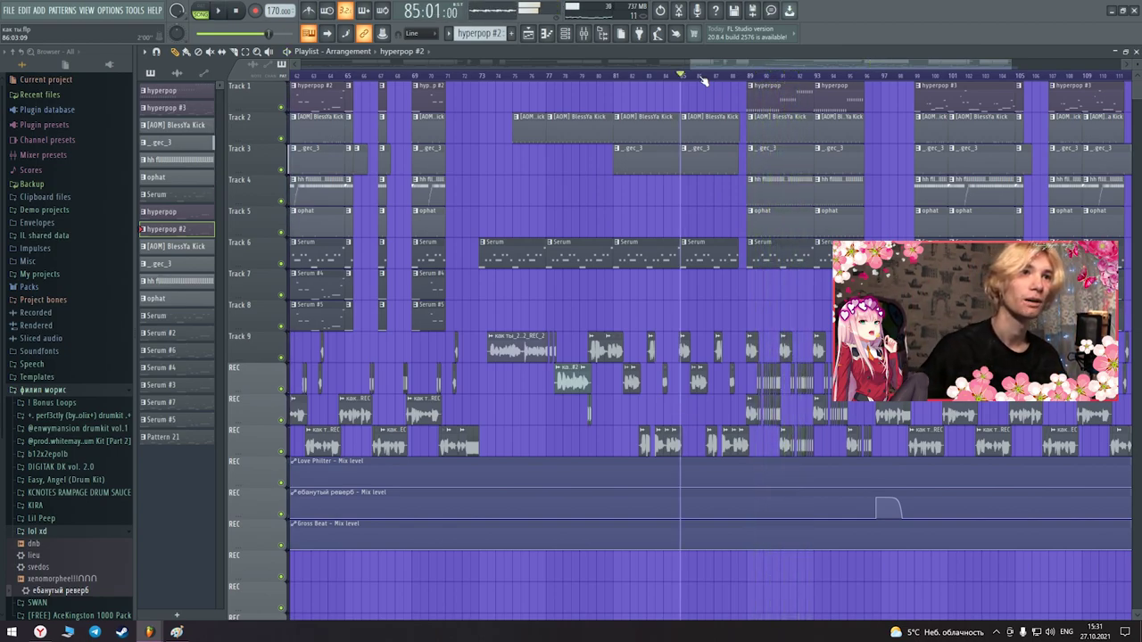
Examine all the notes of the hyperpop #3 pattern in the piano roll and return to the playlist
scroll(729, 62, right, 3)
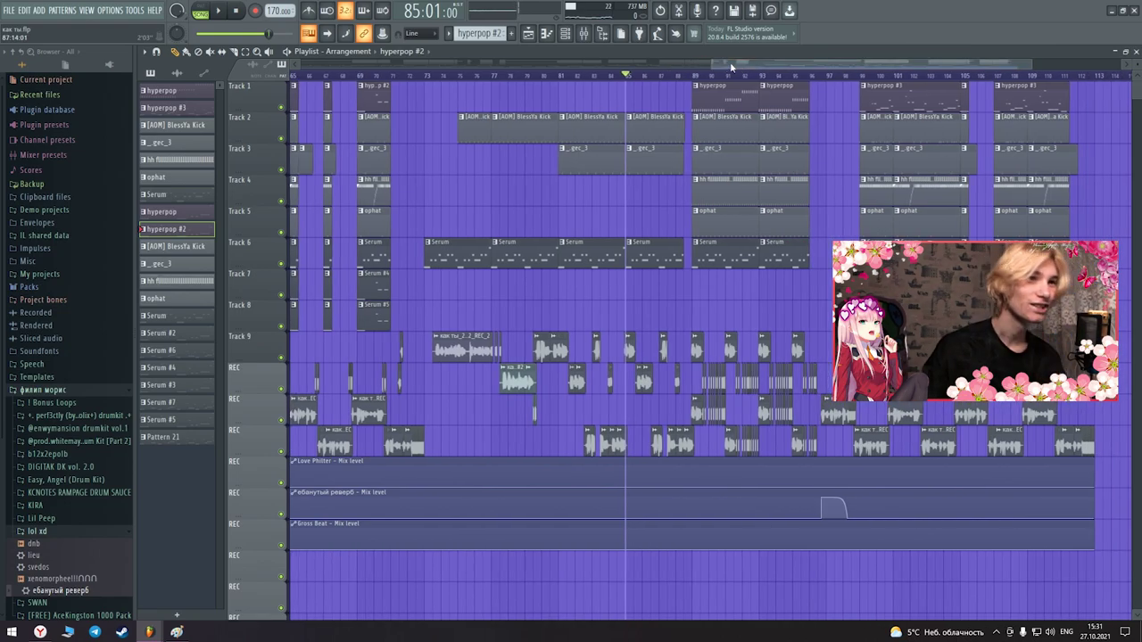
scroll(720, 69, right, 2)
double_click(866, 94)
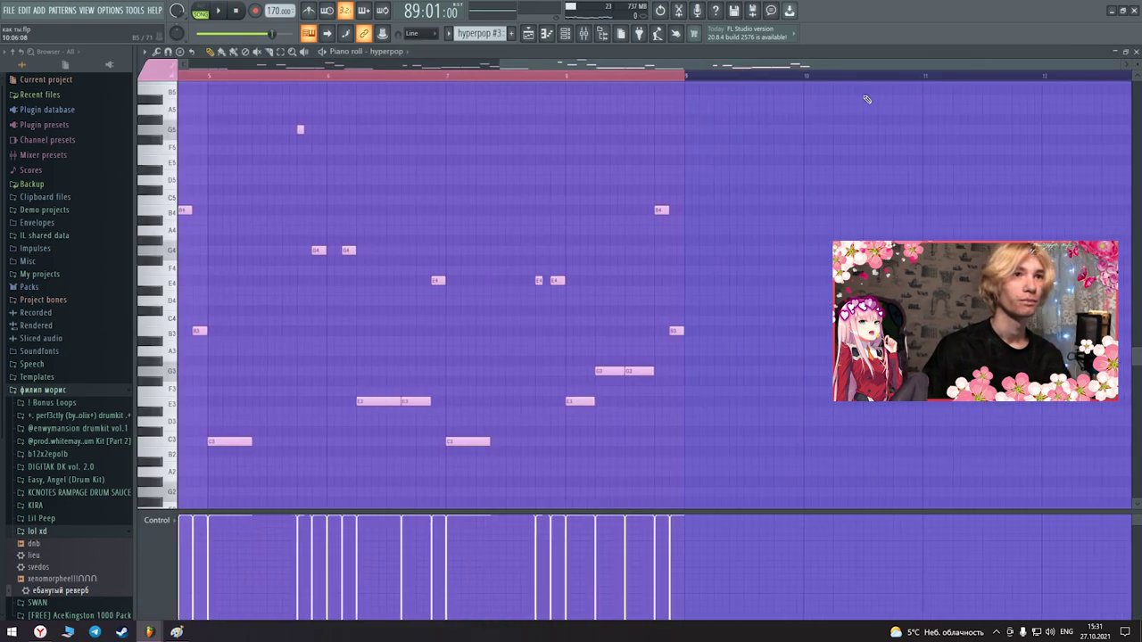
scroll(504, 96, down, 1)
scroll(509, 102, up, 3)
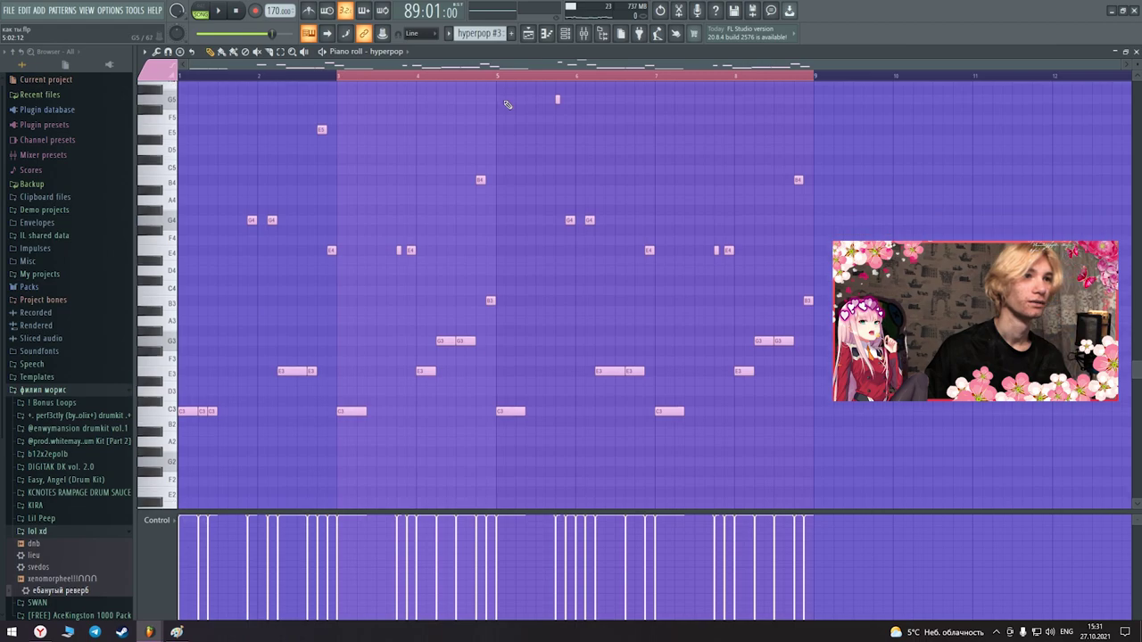
scroll(507, 103, up, 2)
scroll(507, 101, down, 3)
scroll(507, 102, up, 4)
click(531, 34)
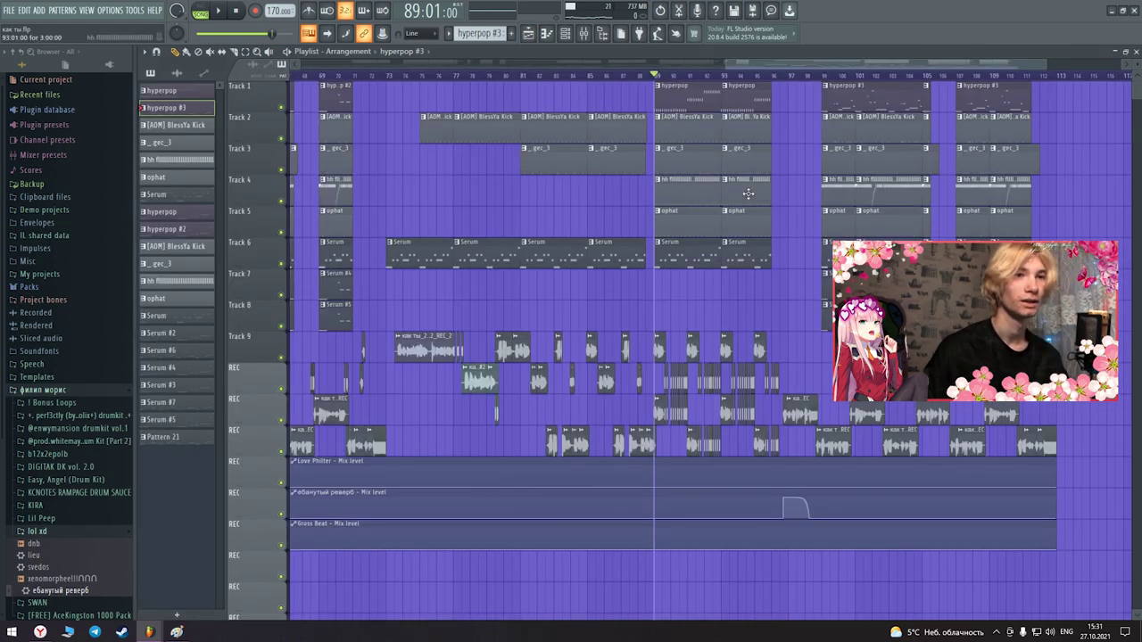
scroll(389, 382, down, 4)
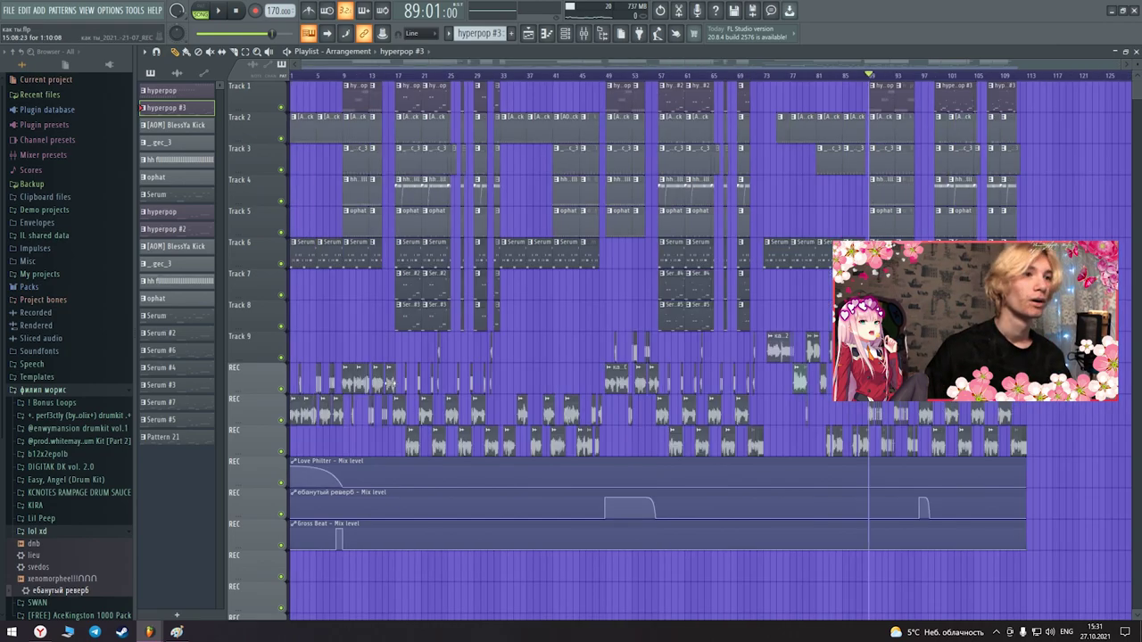
double_click(352, 383)
click(510, 159)
click(583, 34)
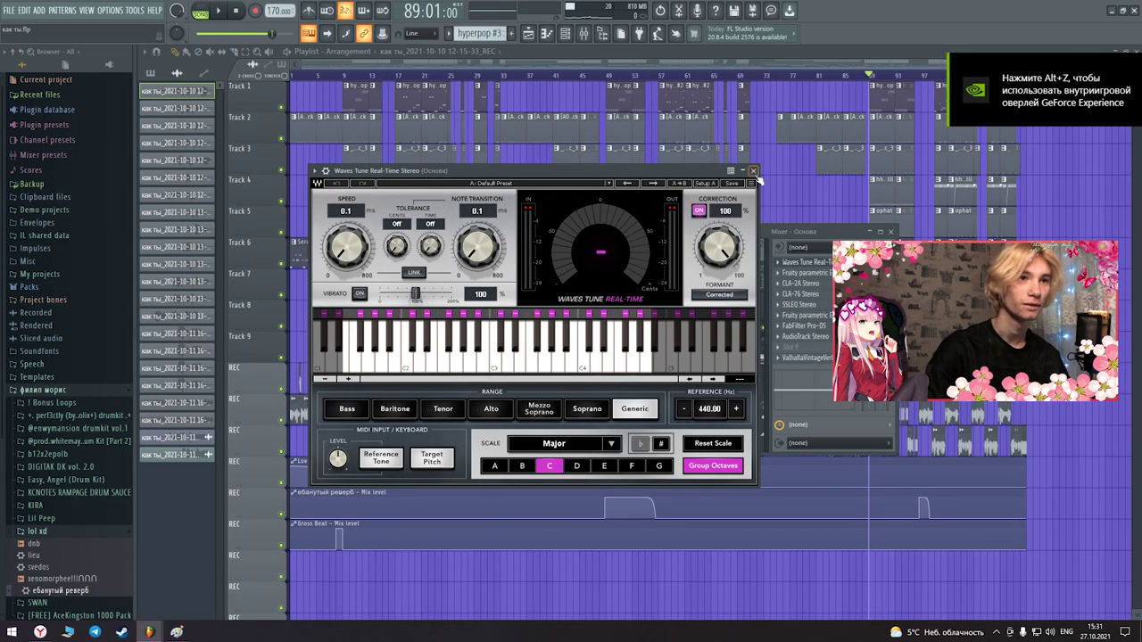
Close Waves Tune Real-Time and examine the first Fruity parametric EQ 2, CLA-2A and CLA-76 settings on mixer track 15
click(753, 171)
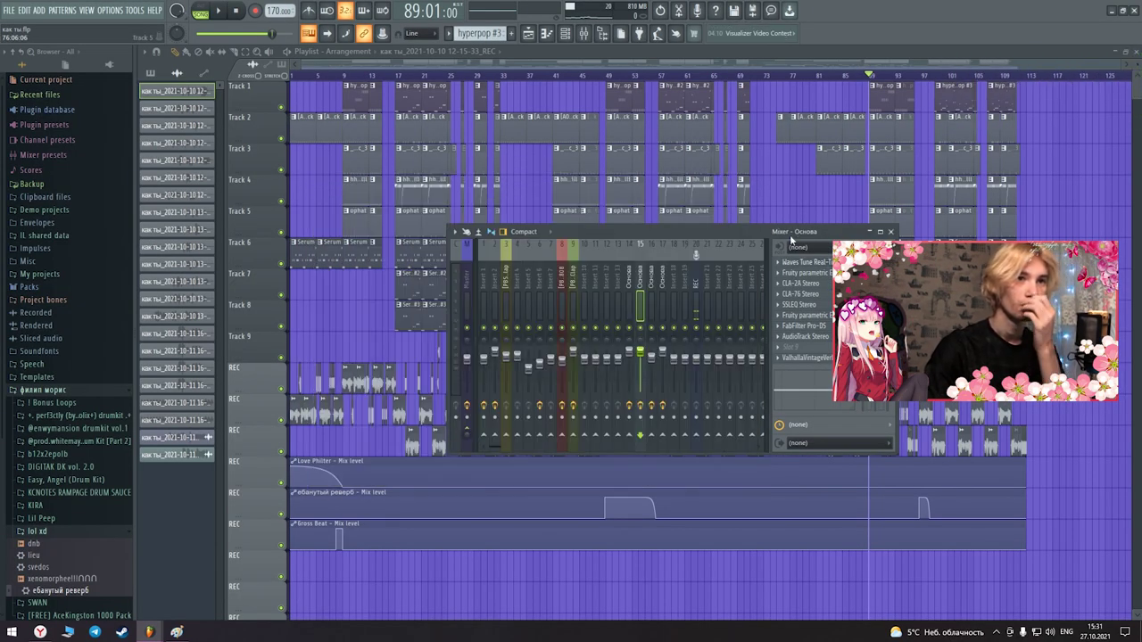
click(801, 273)
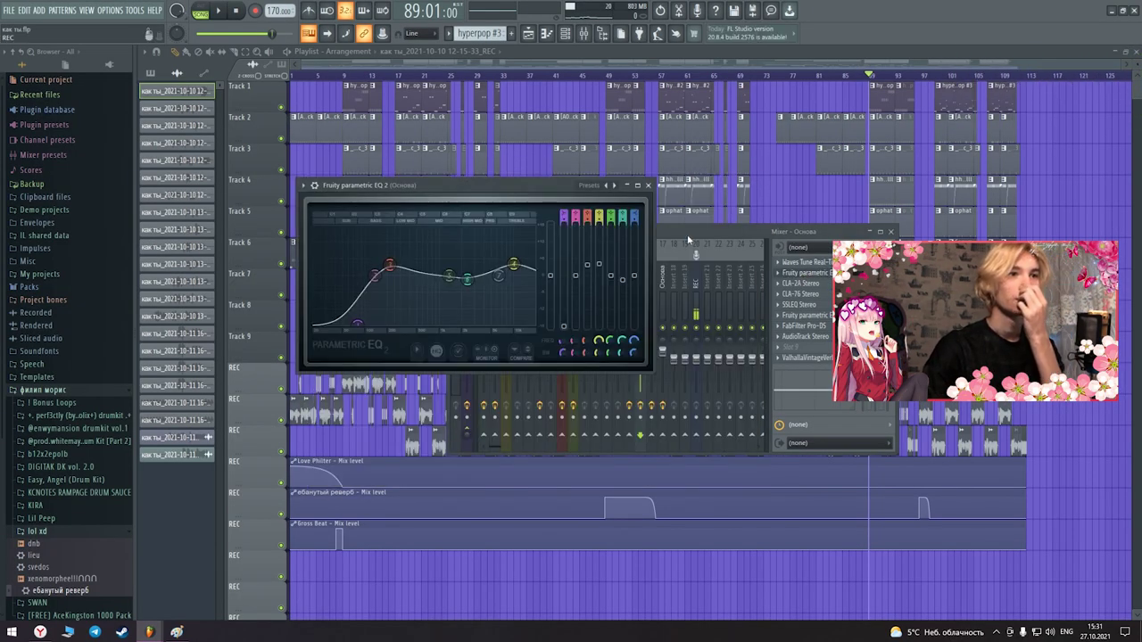
click(649, 185)
click(807, 283)
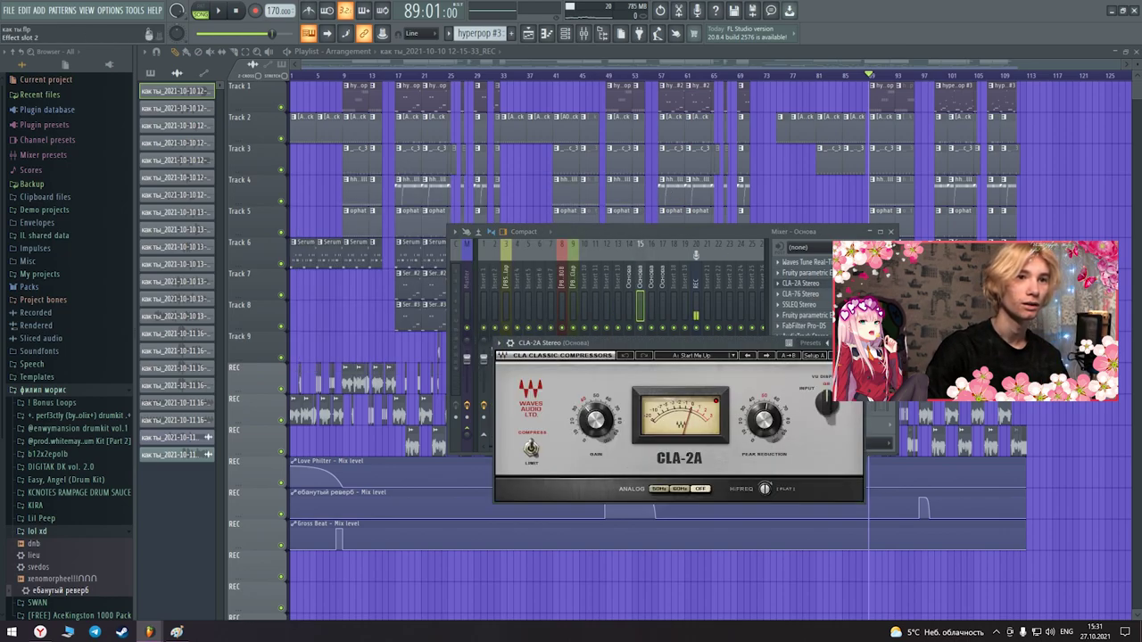
click(856, 344)
click(802, 297)
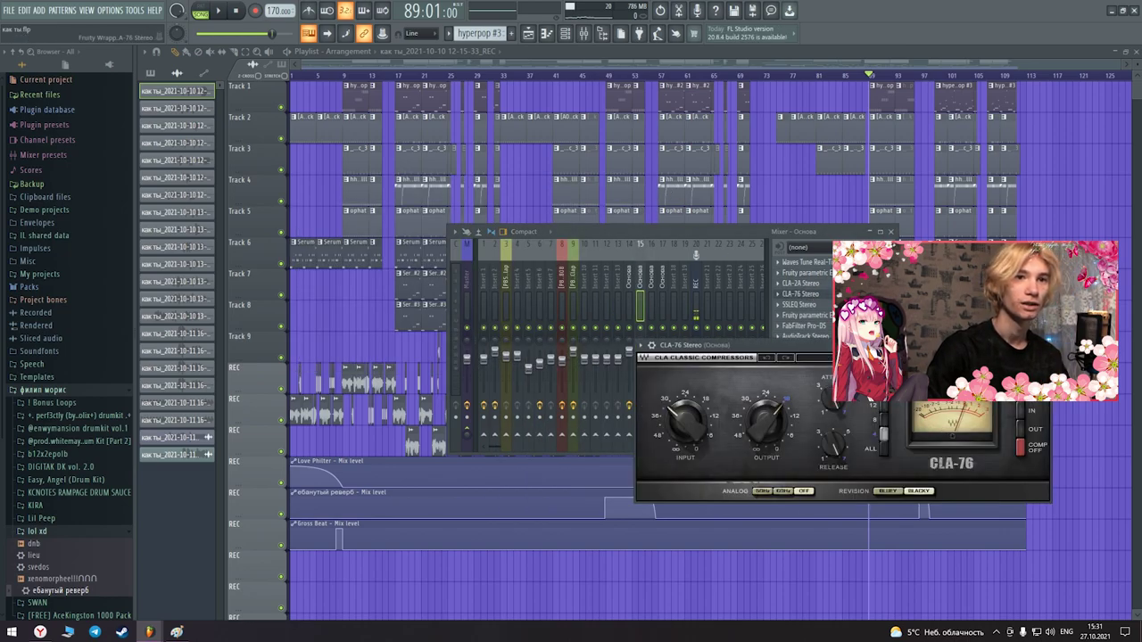
click(1042, 345)
Examine the SSLEQ Stereo and second Fruity parametric EQ 2 settings on mixer track 15
click(802, 306)
click(741, 261)
click(813, 306)
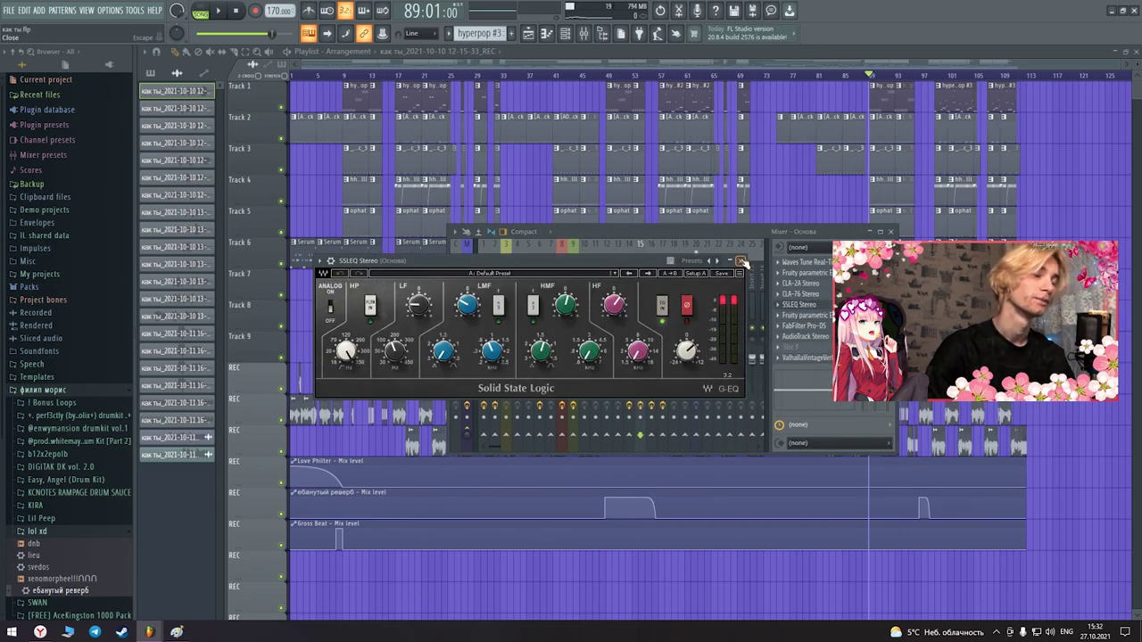
click(741, 260)
click(816, 317)
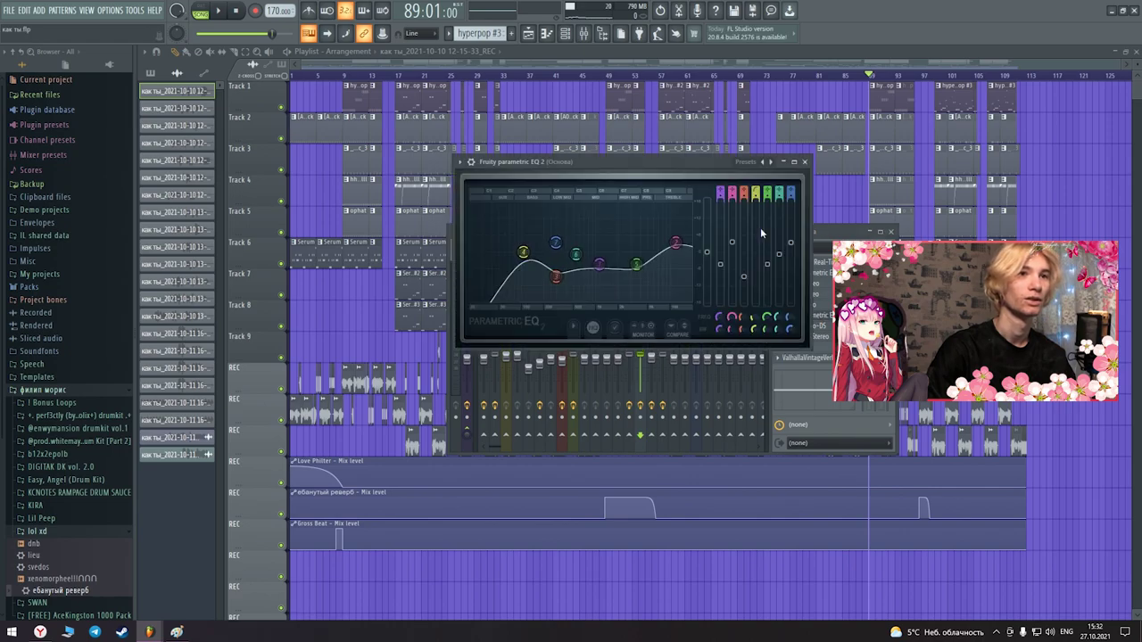
click(806, 163)
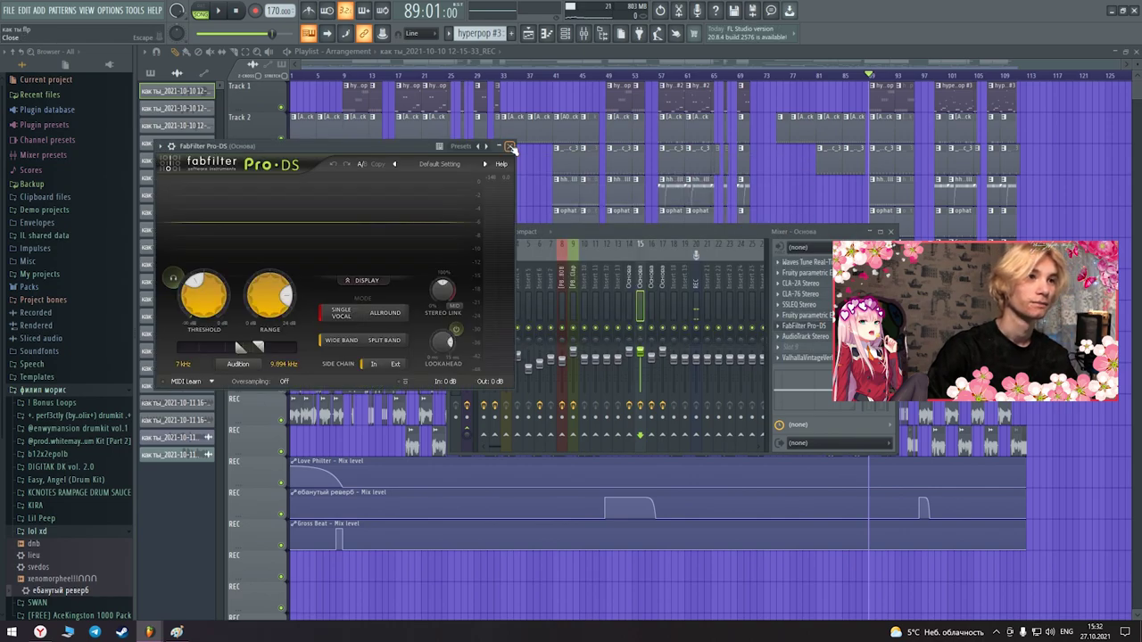
Review the FabFilter Pro-DS, AudioTrack Stereo and ValhallaVintageVerb effects on mixer track 15
click(509, 146)
click(814, 338)
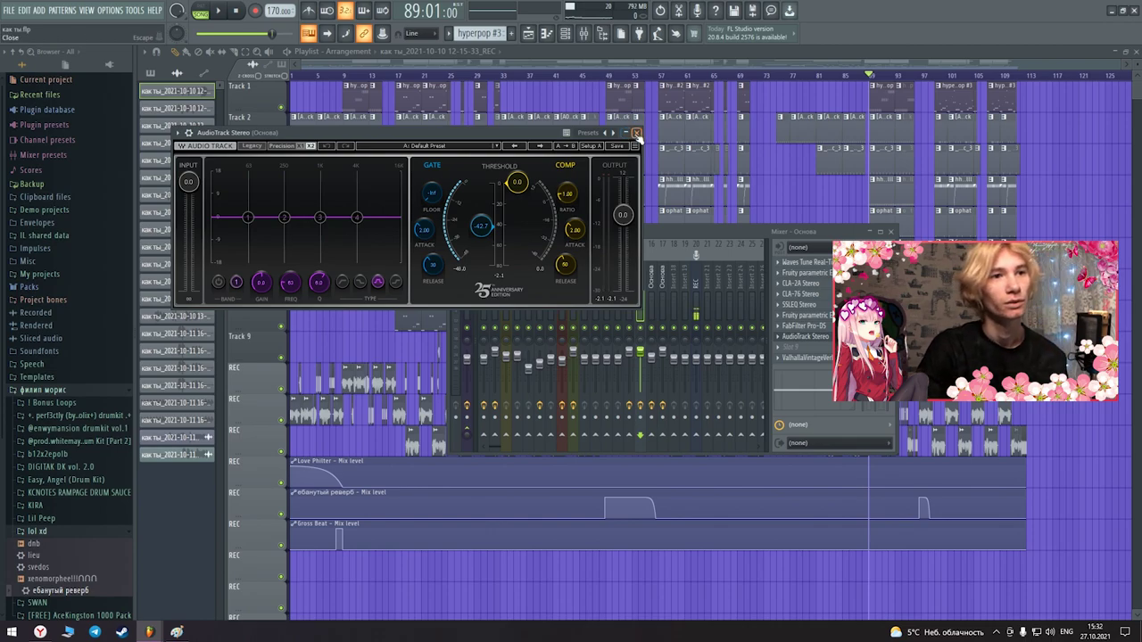
click(636, 134)
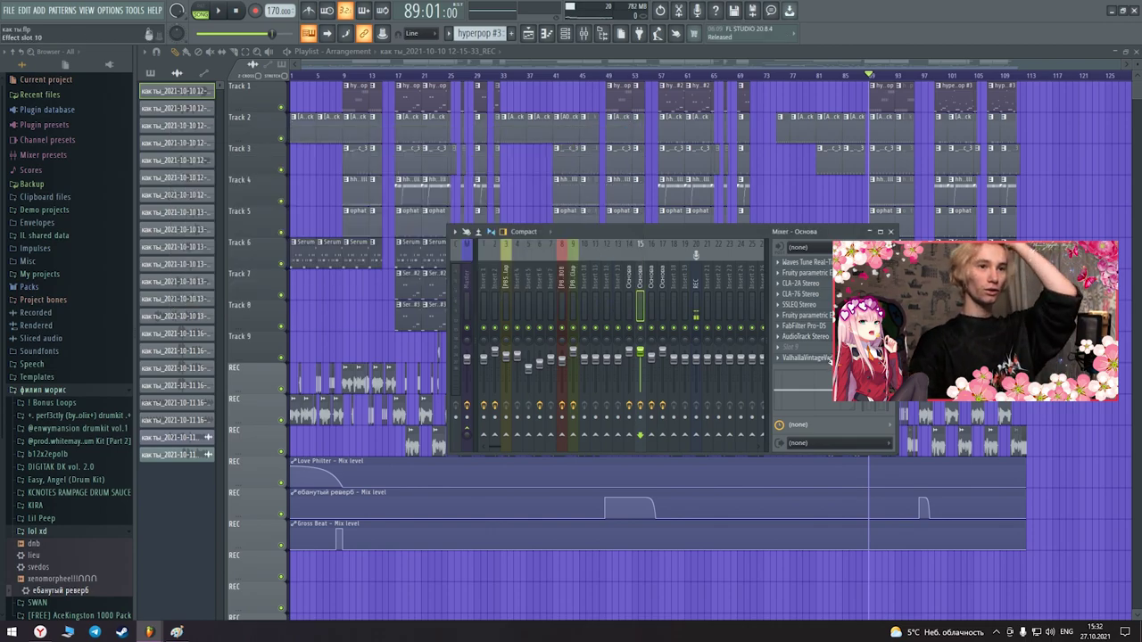
click(807, 357)
click(808, 358)
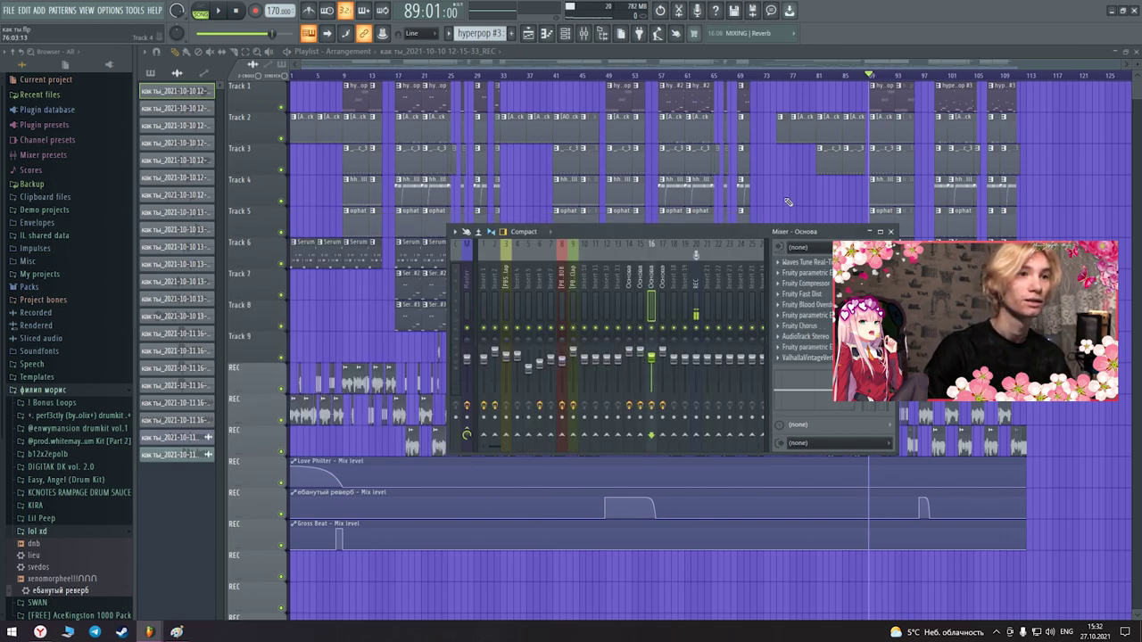
Audition the arrangement from bar 16 with vocal mixer track 16 soloed and return to the playlist
key(F9)
click(392, 76)
key(space)
key(space)
click(584, 35)
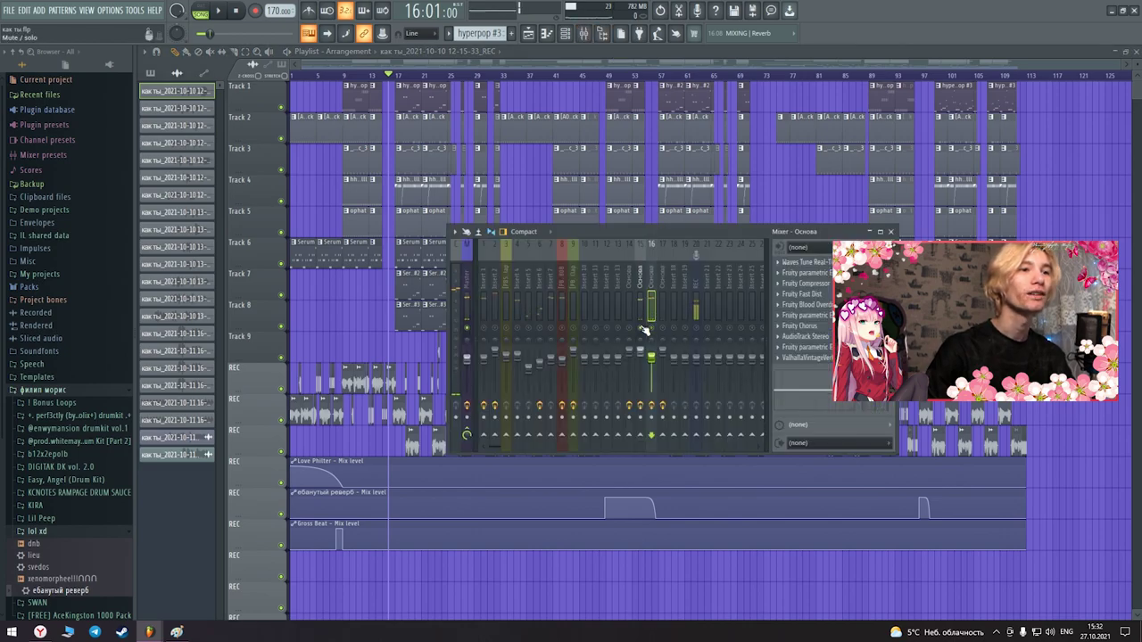
key(F9)
Play the arrangement from bar 9, stop it, and place the playhead at bar 17
scroll(173, 255, up, 5)
click(509, 76)
scroll(432, 66, right, 2)
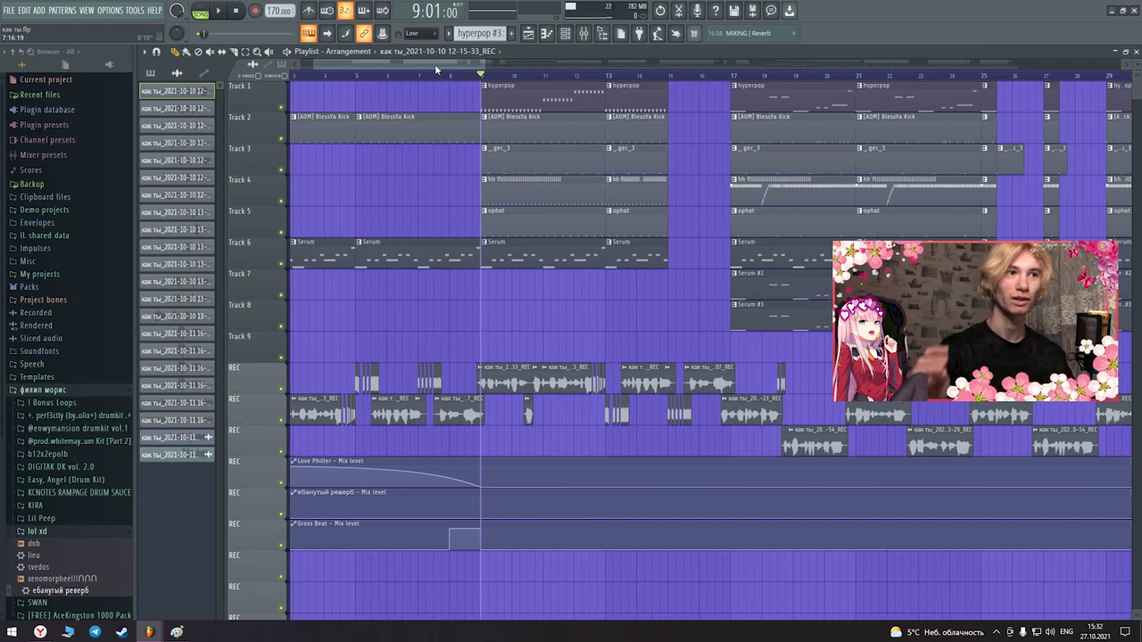
key(space)
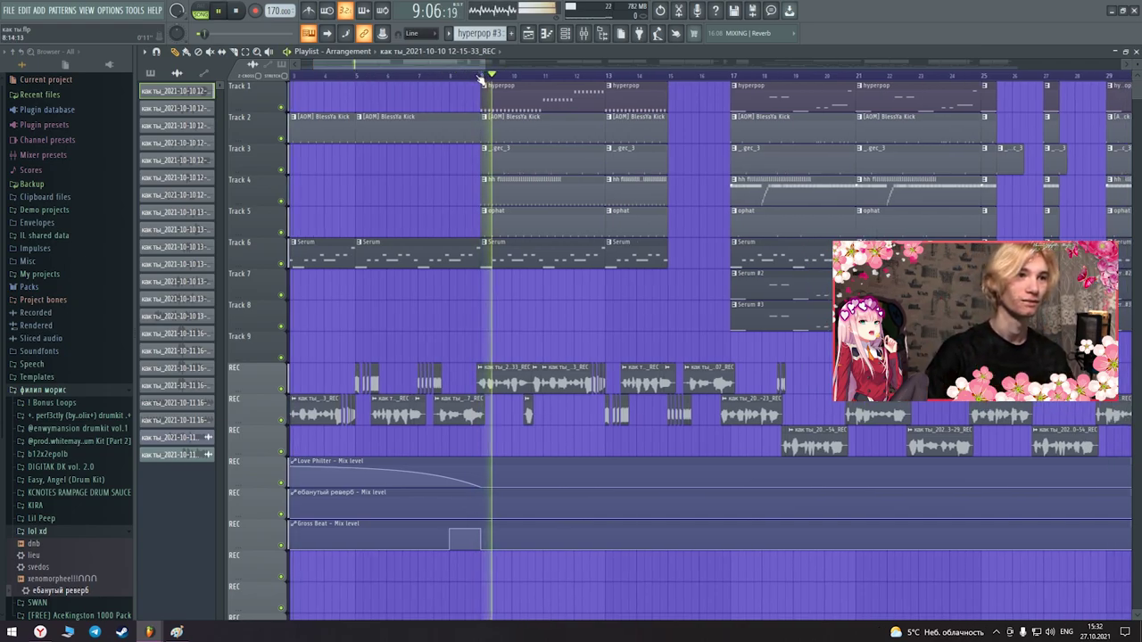
key(space)
click(717, 78)
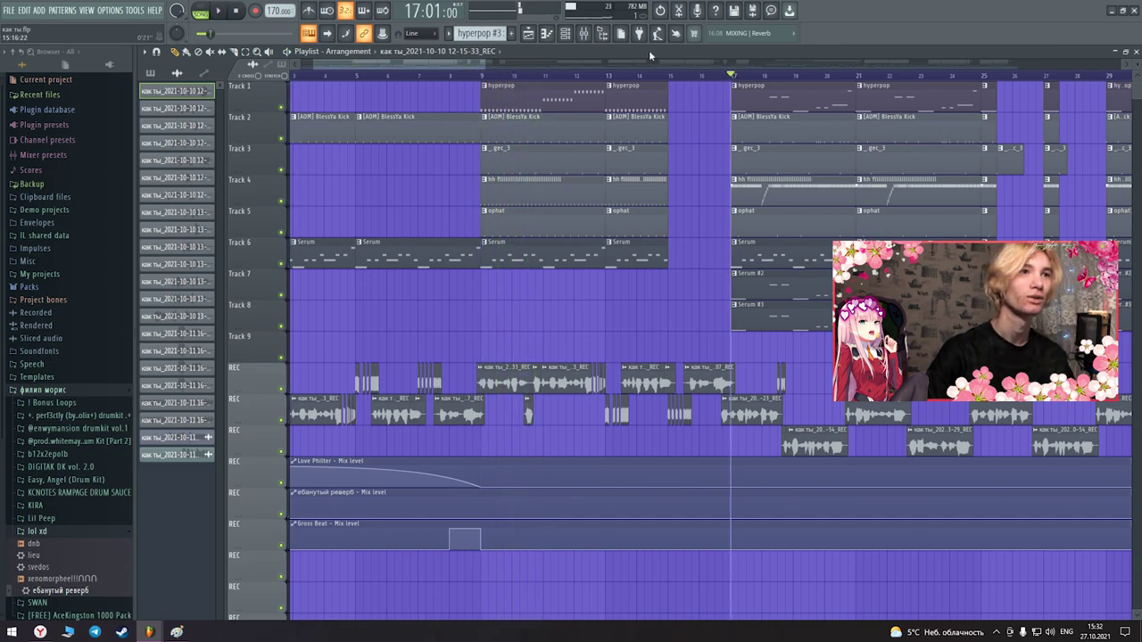
Examine the Waves Tune Real-Time, first Fruity parametric EQ 2 and Fruity Compressor settings on mixer track 16
click(589, 33)
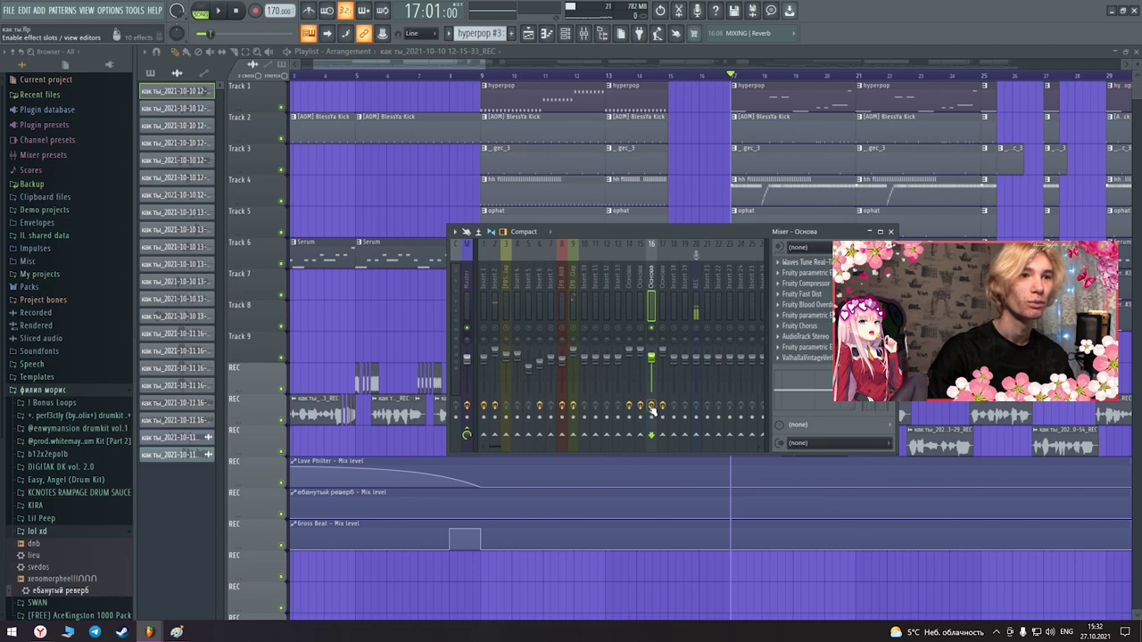
click(806, 260)
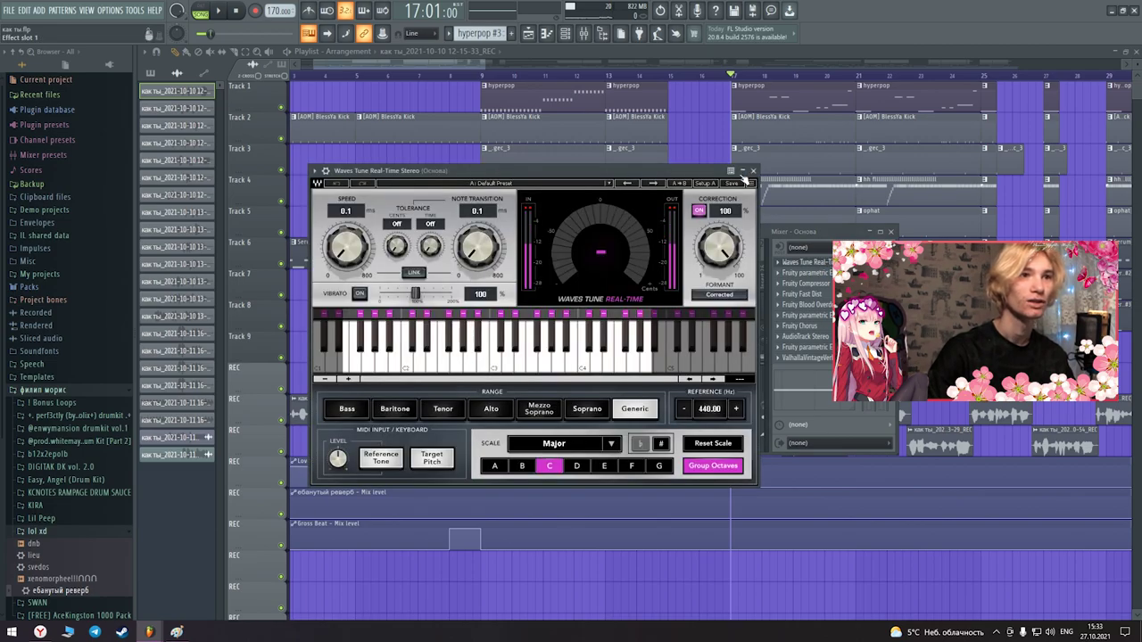
click(807, 259)
click(807, 273)
click(652, 185)
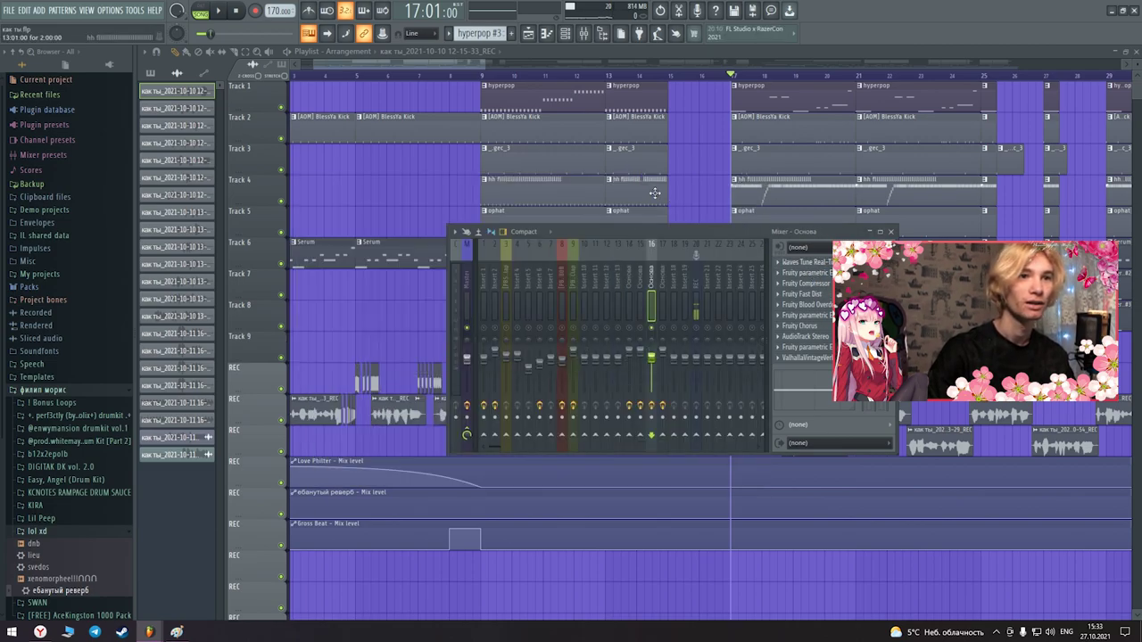
click(806, 284)
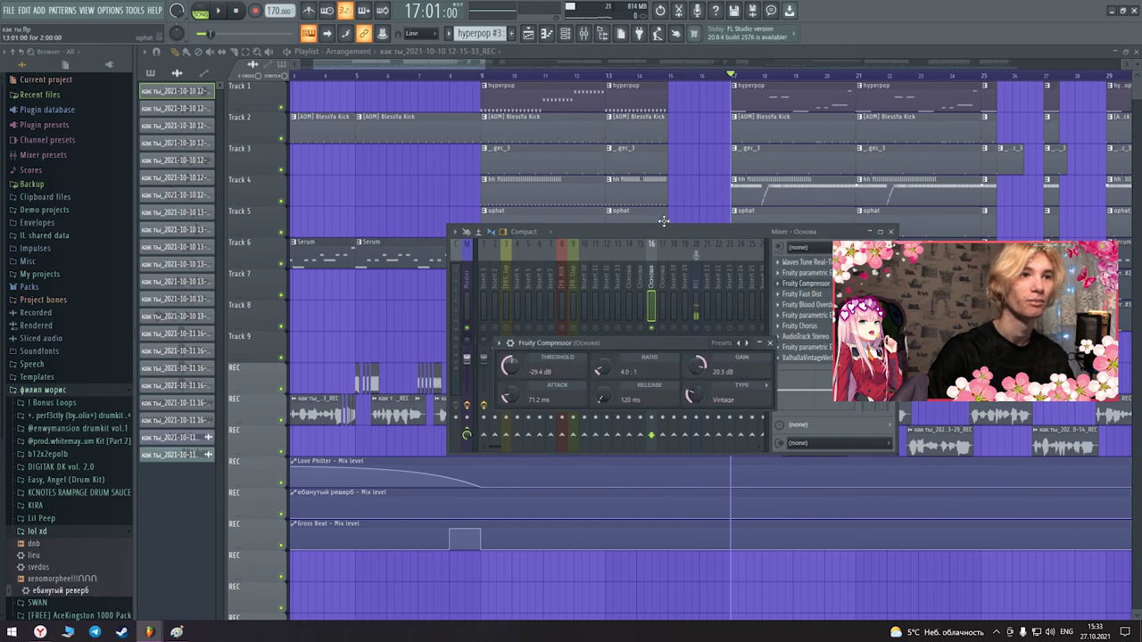
click(771, 345)
Examine the Fruity Fast Dist, Fruity Blood Overdrive and second Fruity parametric EQ 2 settings on mixer track 16
click(808, 295)
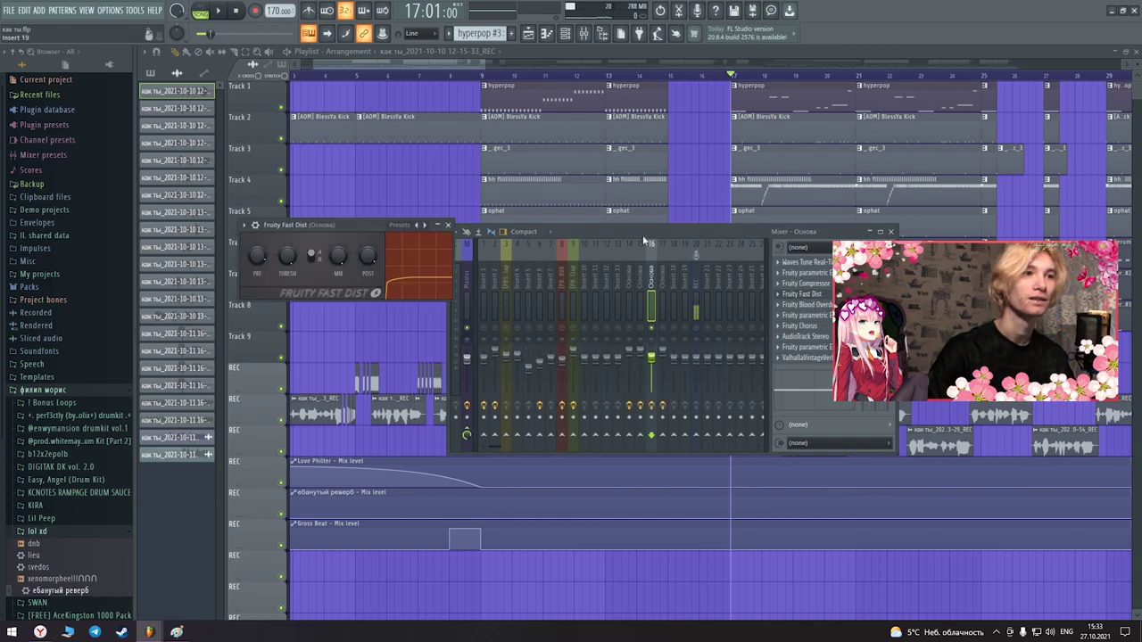
click(449, 225)
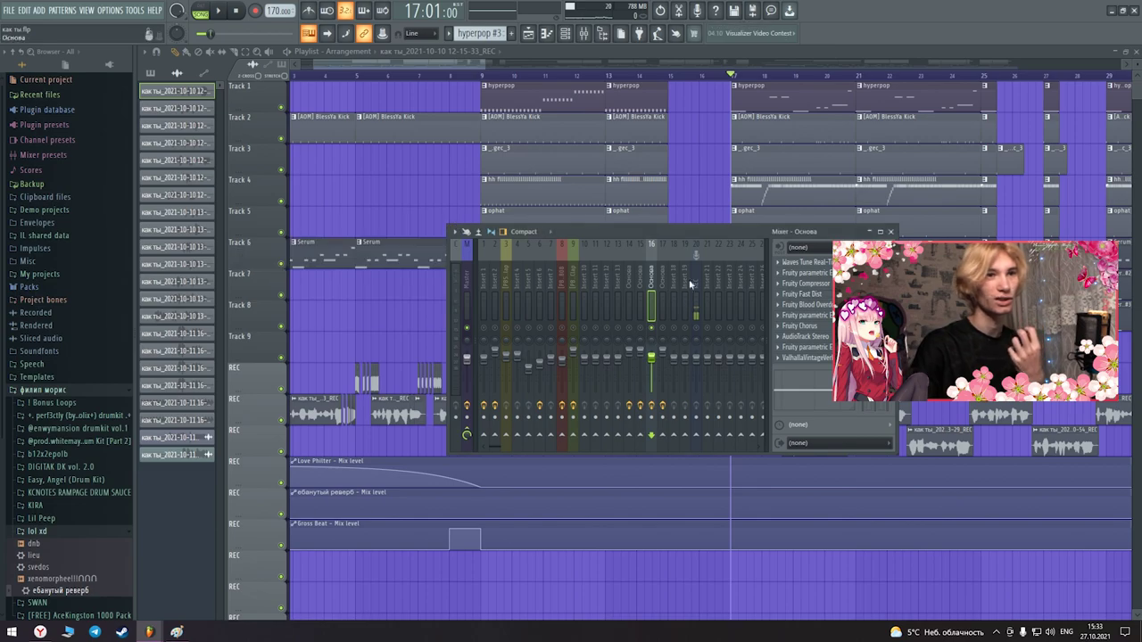
click(807, 305)
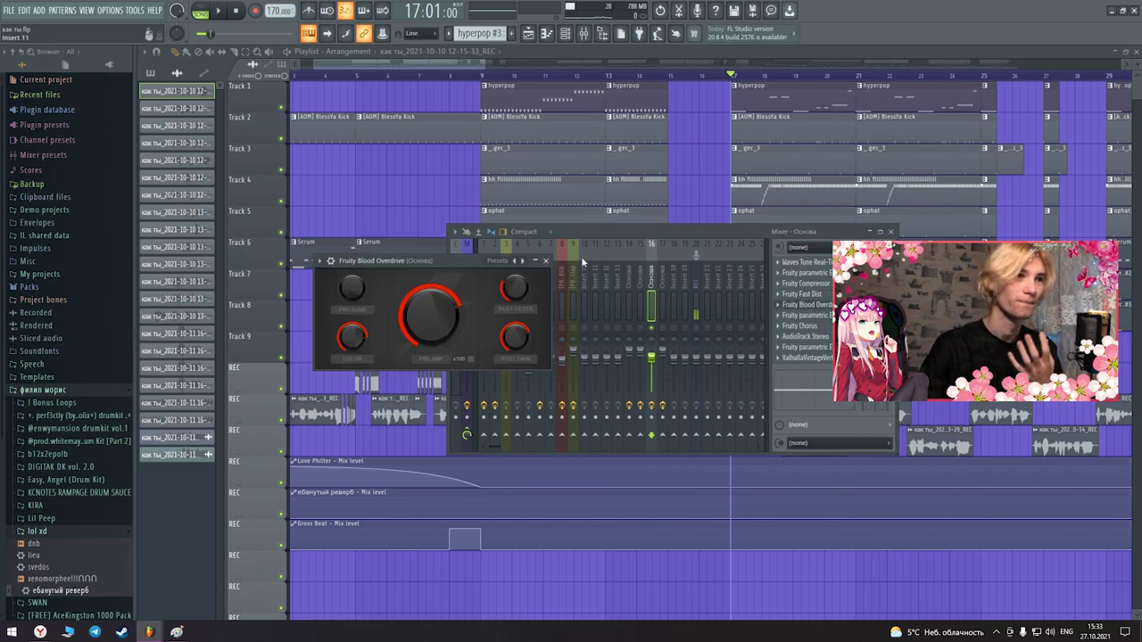
click(546, 261)
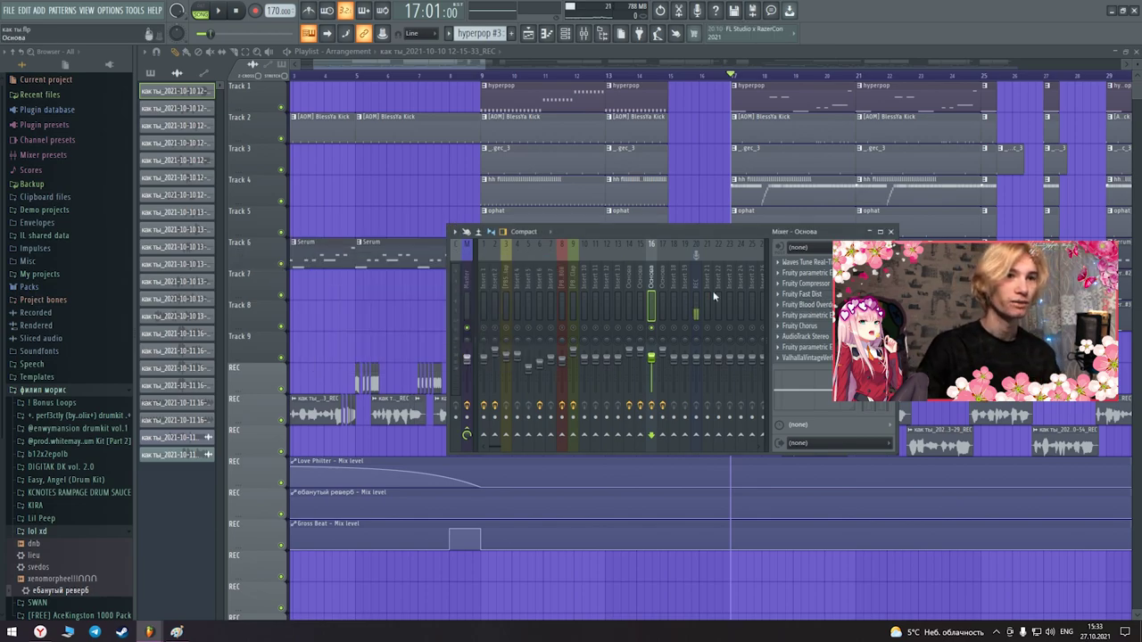
click(810, 316)
click(505, 117)
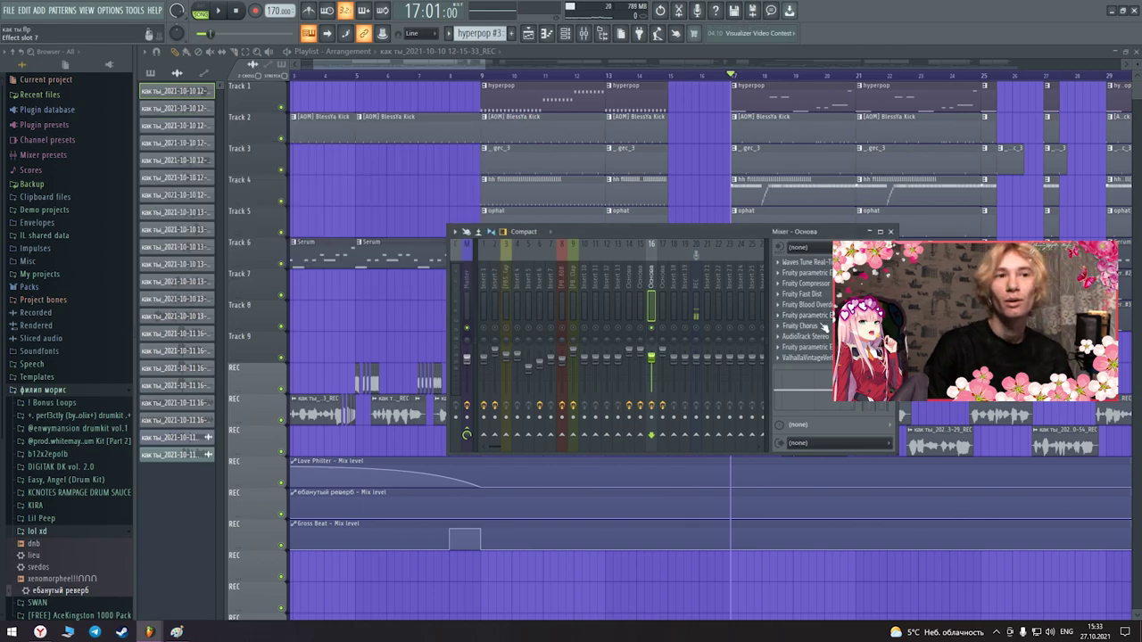
Examine the Fruity Chorus and AudioTrack Stereo settings on mixer track 16
click(820, 327)
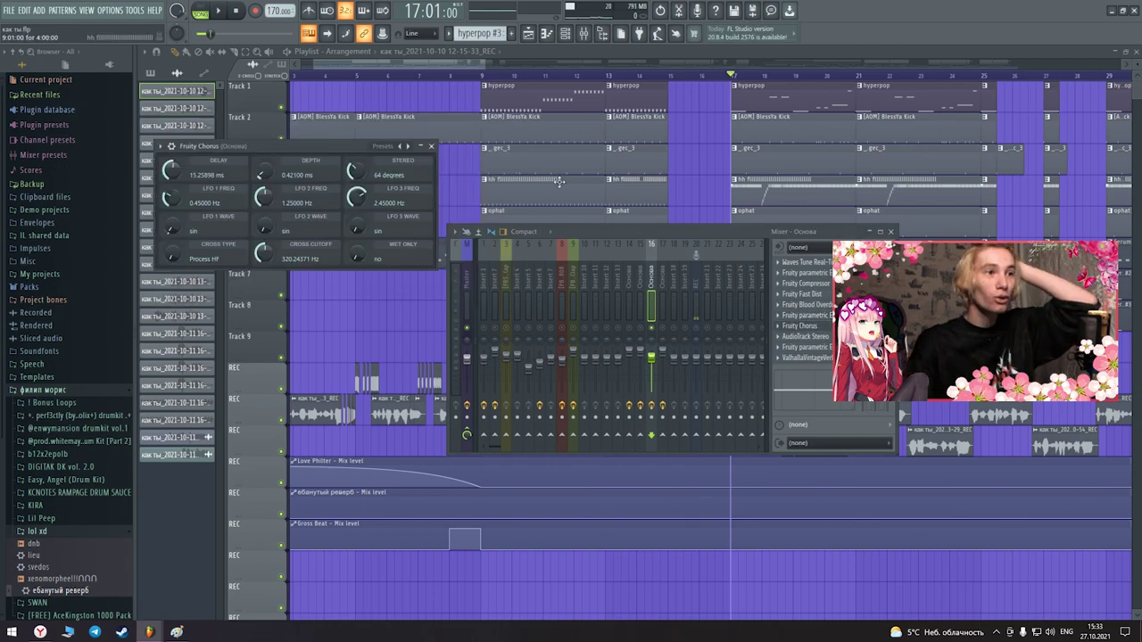
click(432, 147)
click(814, 338)
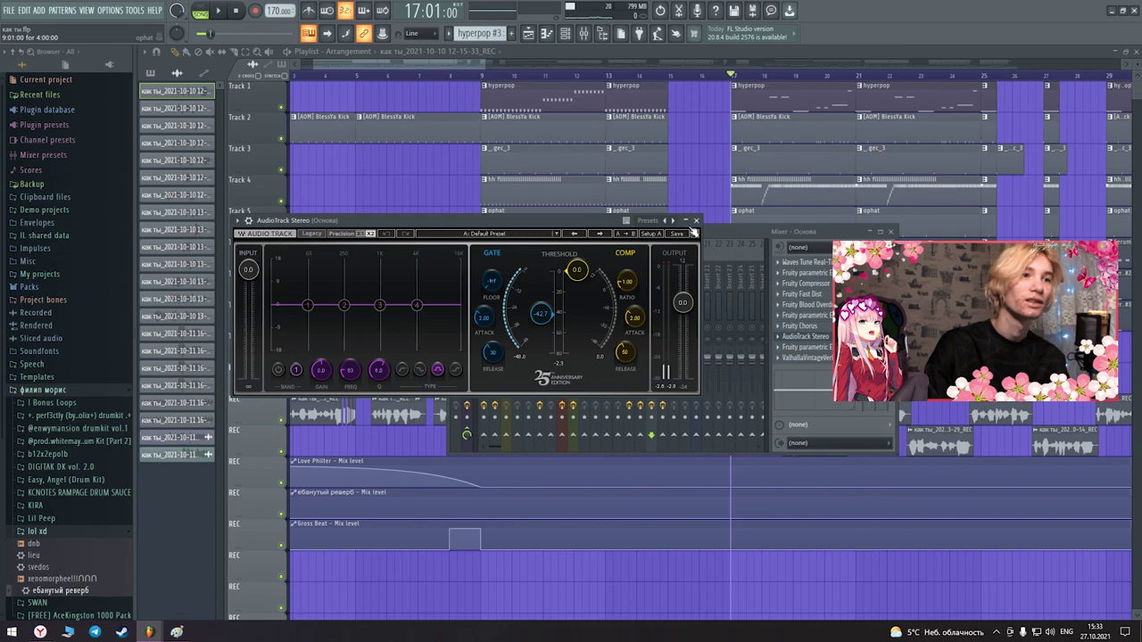
click(696, 221)
Examine the last Fruity parametric EQ 2 and the ValhallaVintageVerb reverb on mixer track 16
click(807, 347)
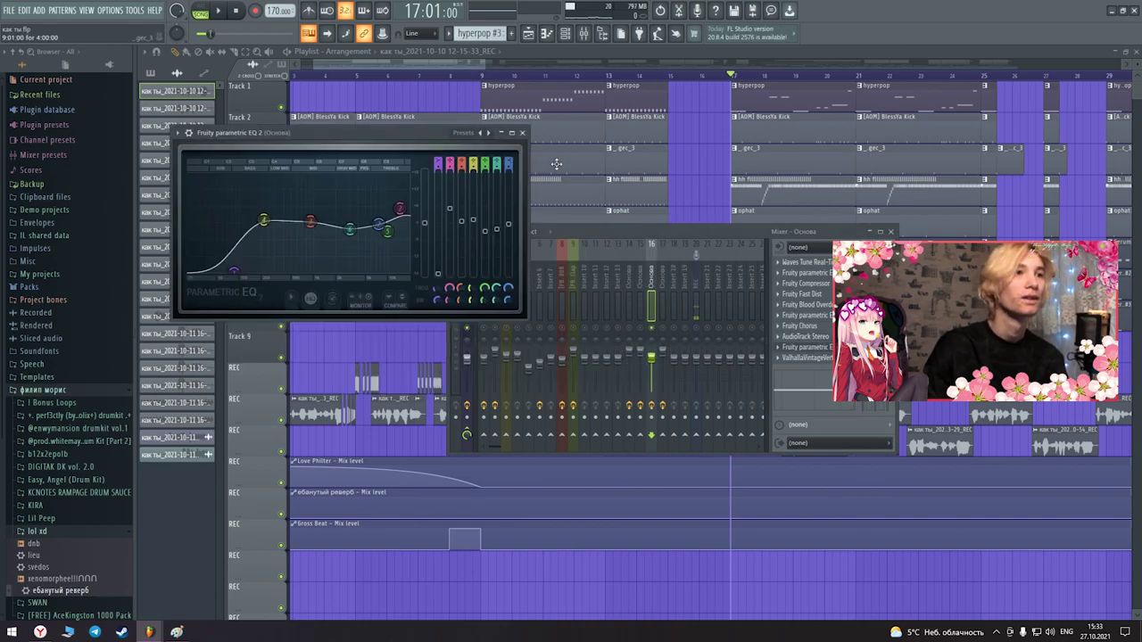
click(524, 134)
click(811, 357)
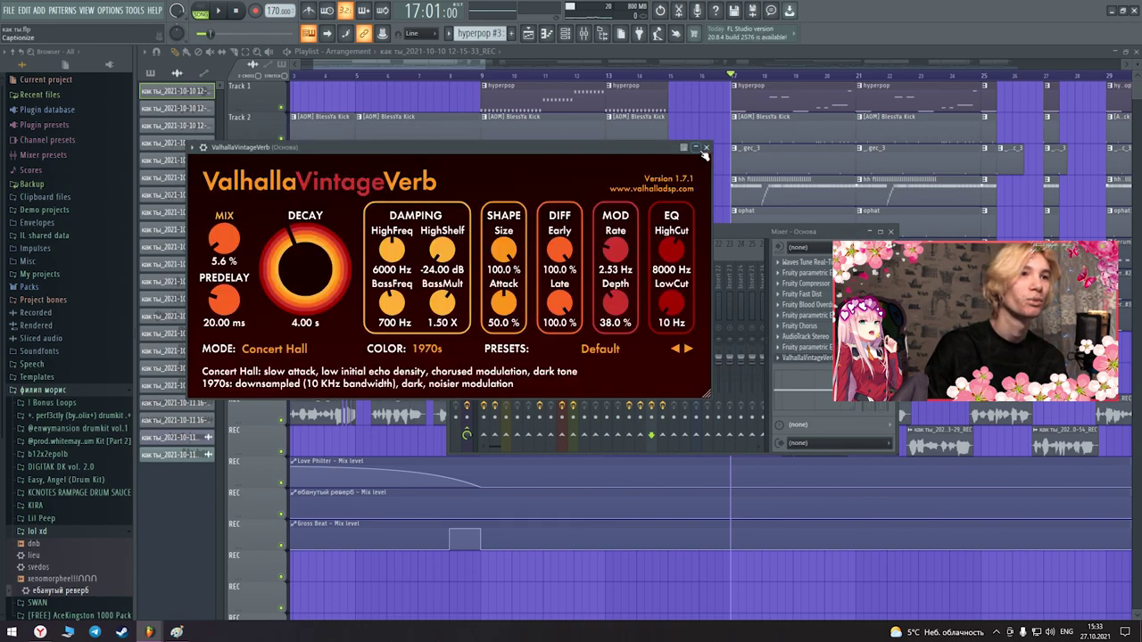
click(708, 148)
Play the arrangement from bar 17 through the hyperpop section and stop
drag(443, 57, 517, 69)
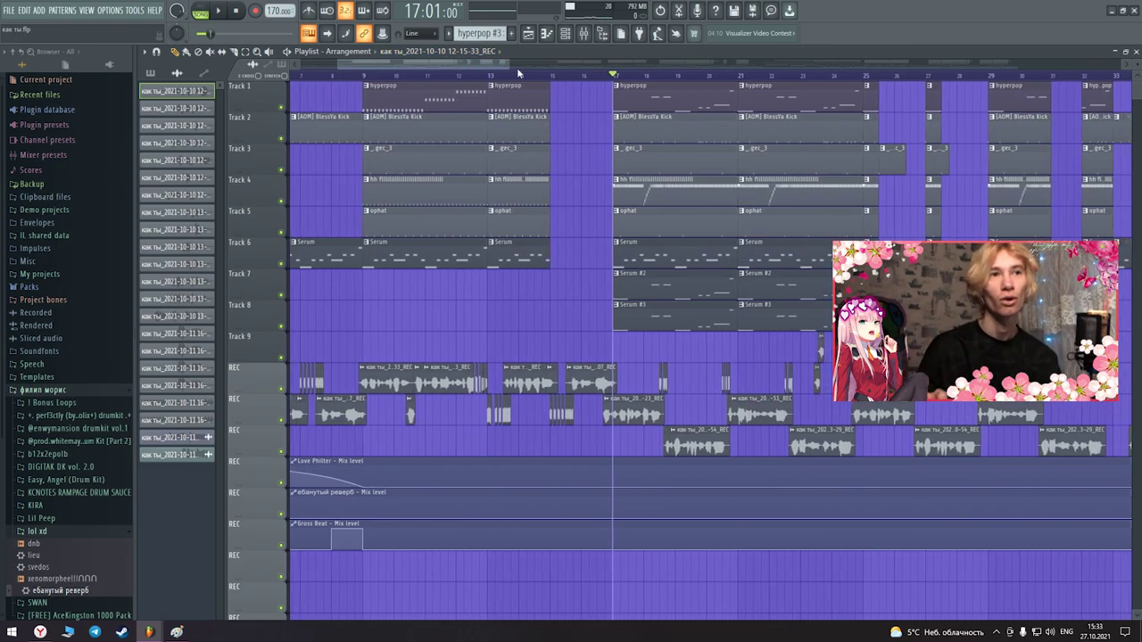
key(space)
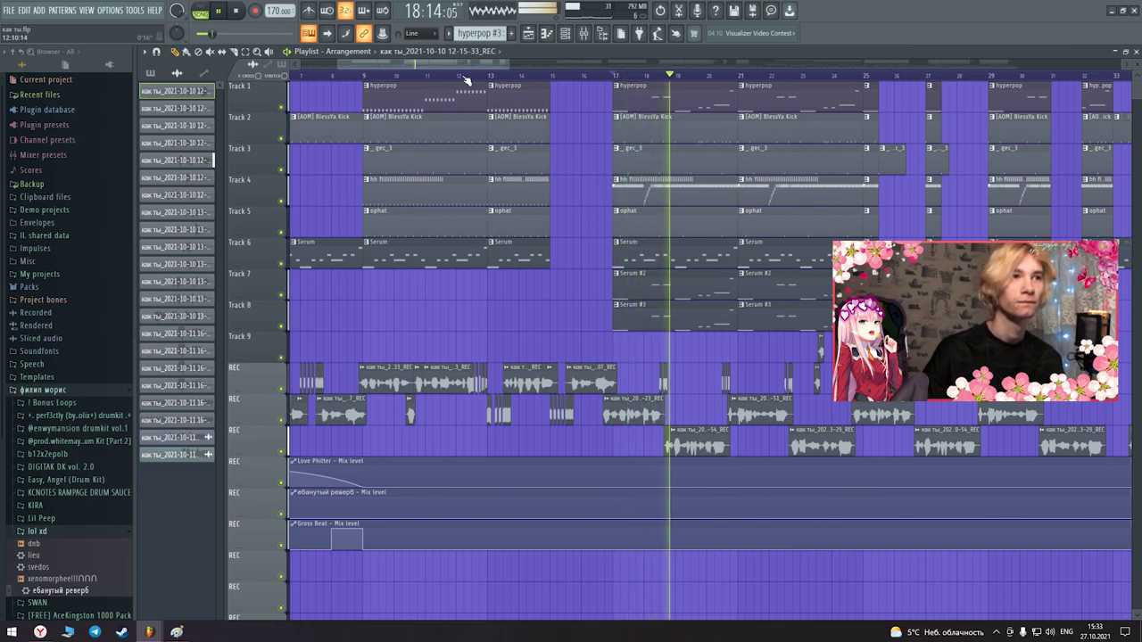
drag(453, 66, 491, 64)
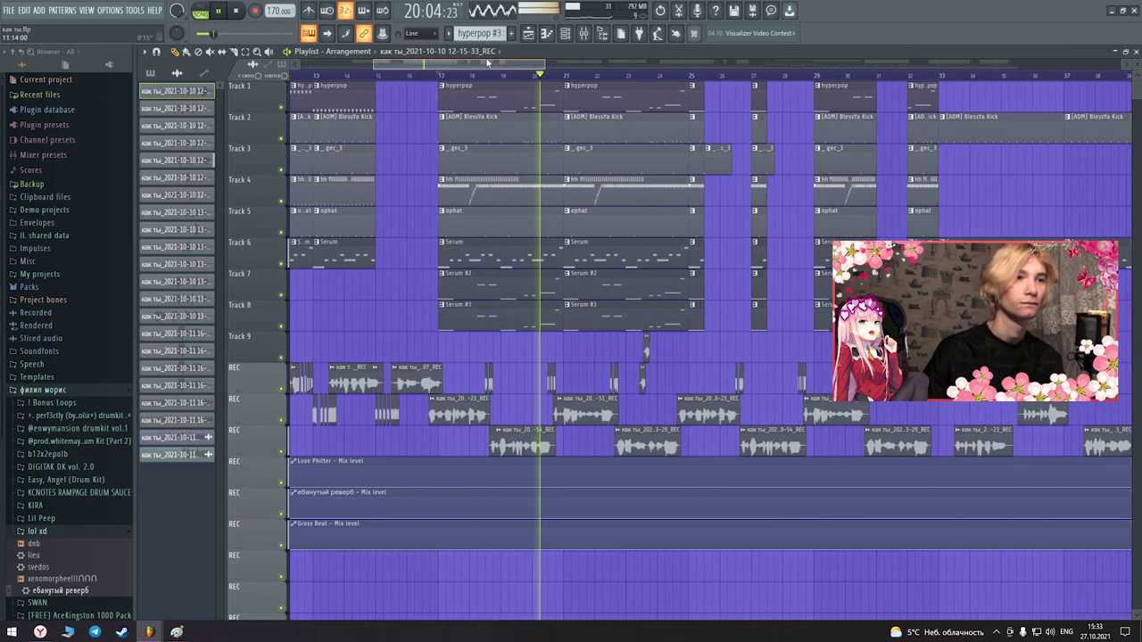
key(space)
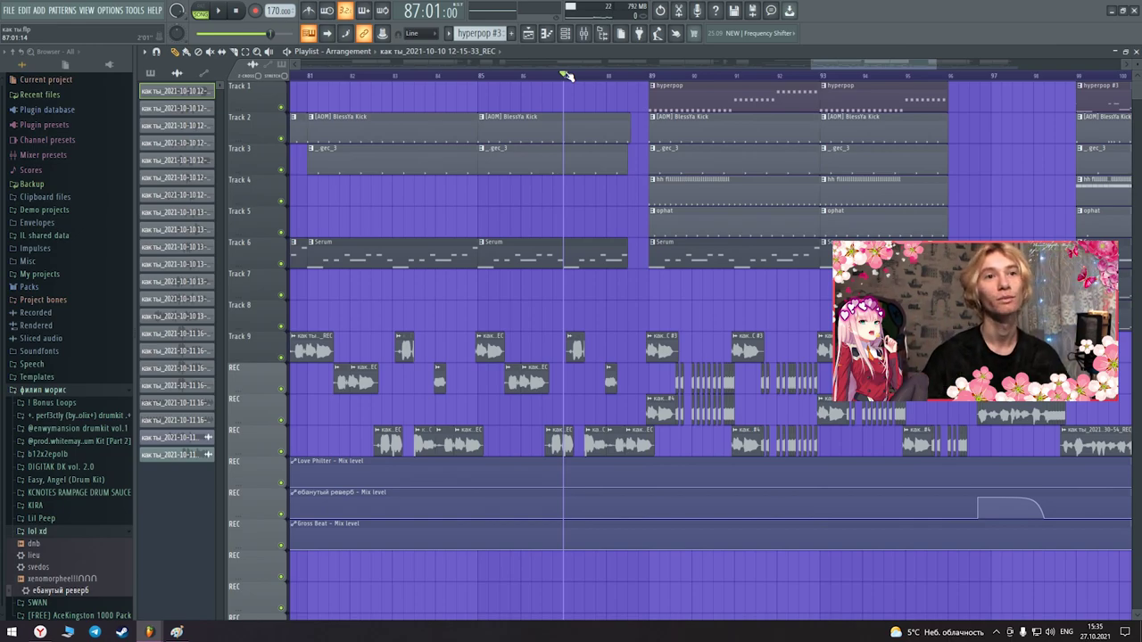
key(space)
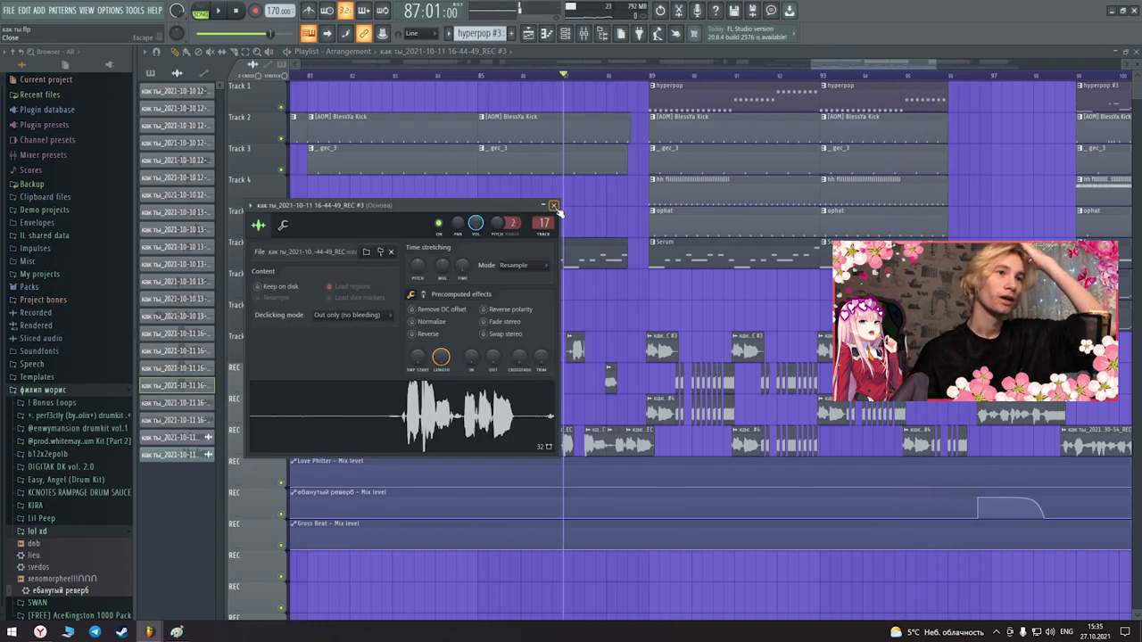
click(553, 206)
click(584, 33)
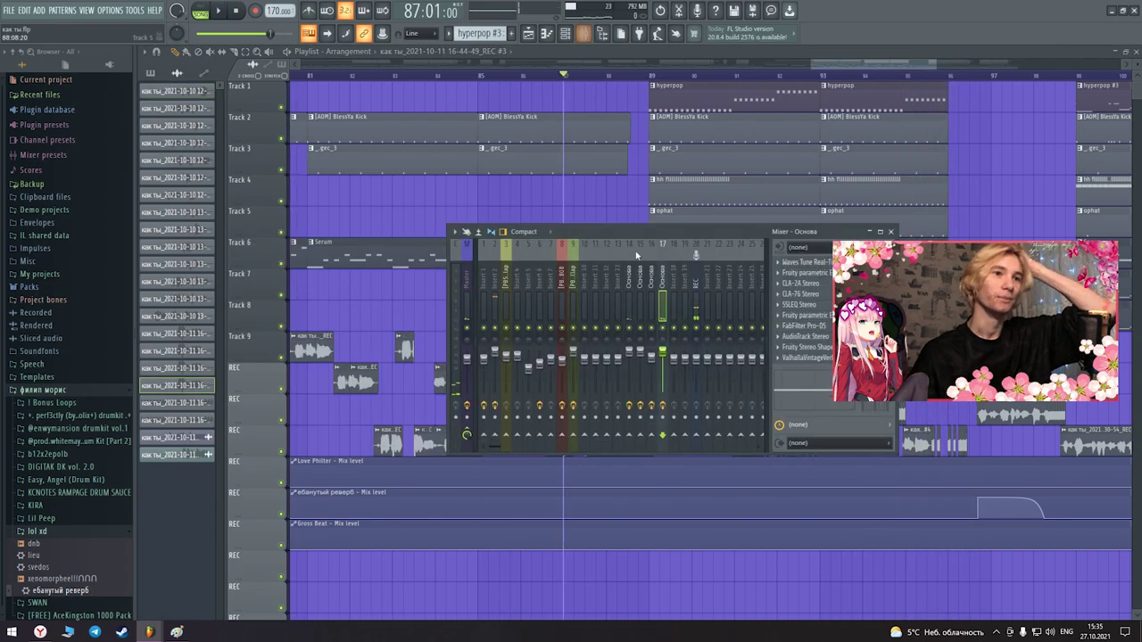
Examine the CLA-2A compressor and the Fruity Stereo Shaper on vocal mixer track 17
click(800, 283)
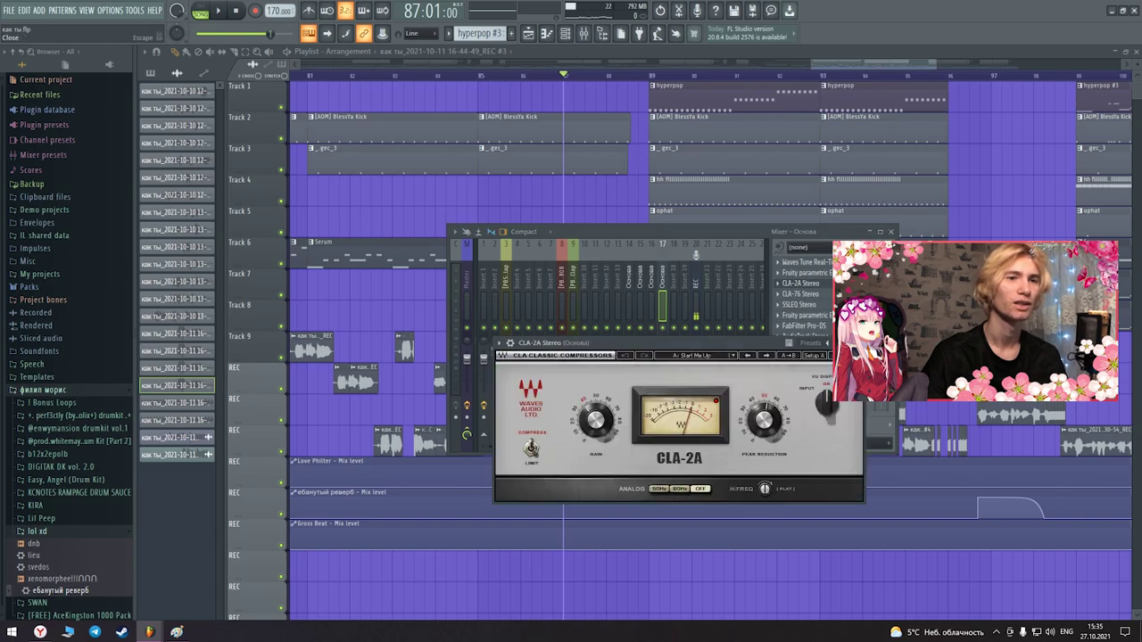
click(858, 341)
click(806, 347)
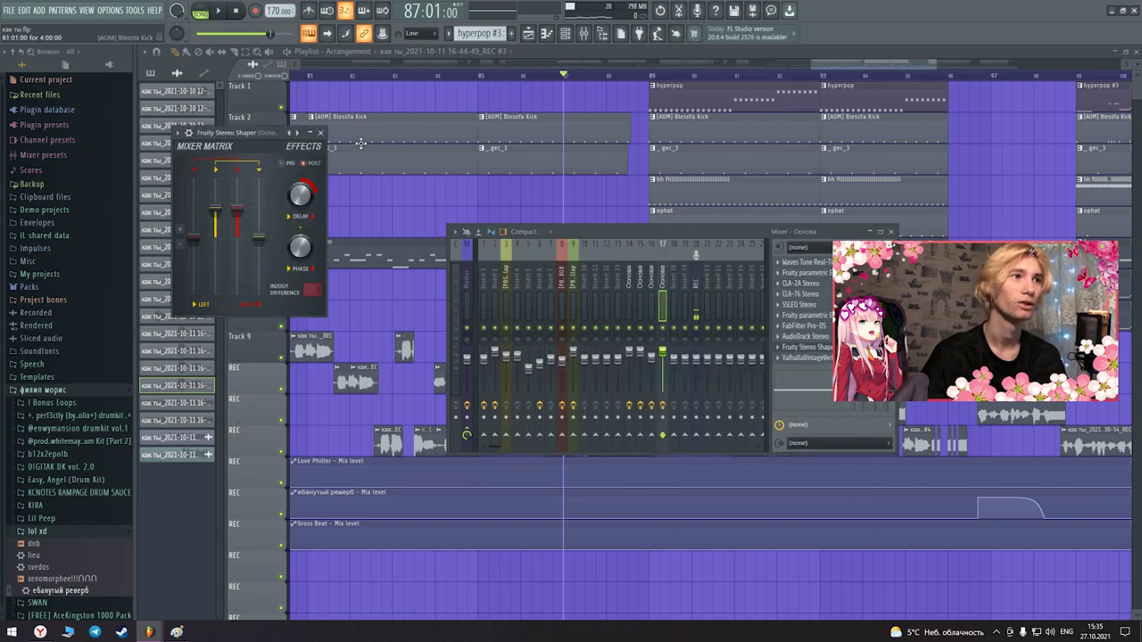
Close the Fruity Stereo Shaper and play the arrangement from bar 89 while watching the vocal tracks in the mixer
click(321, 133)
click(640, 77)
key(space)
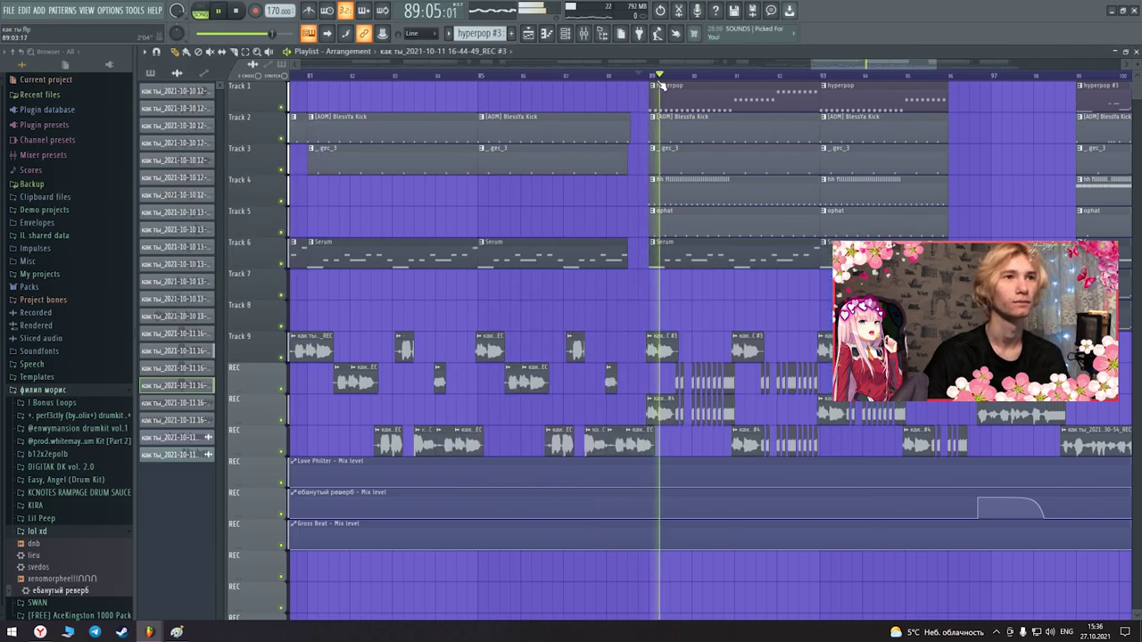
drag(850, 64, 854, 64)
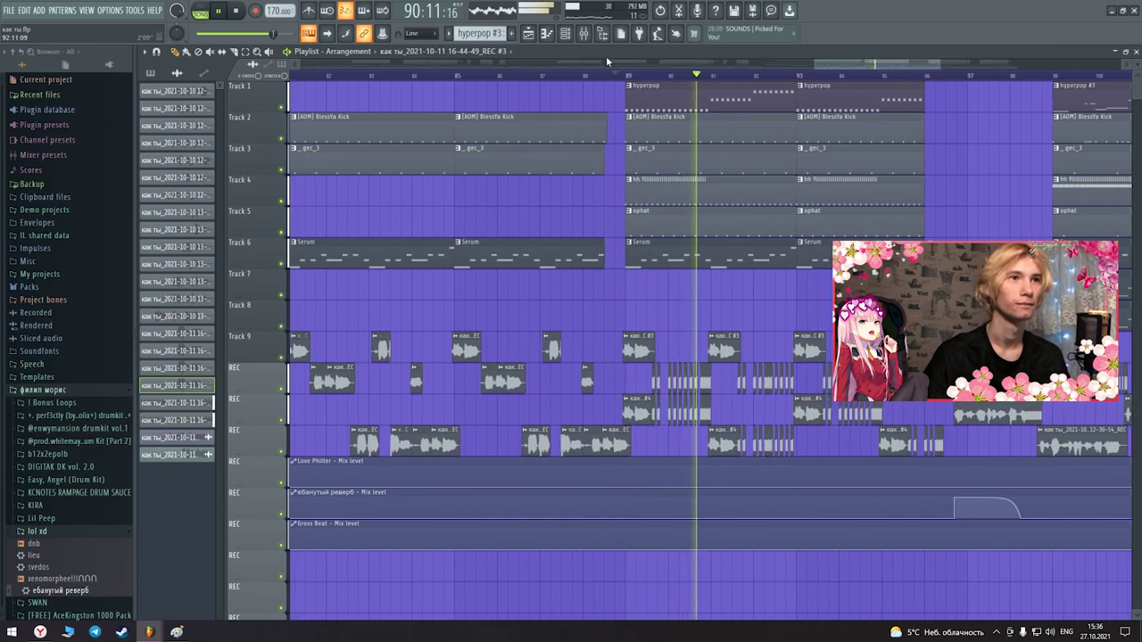
click(583, 33)
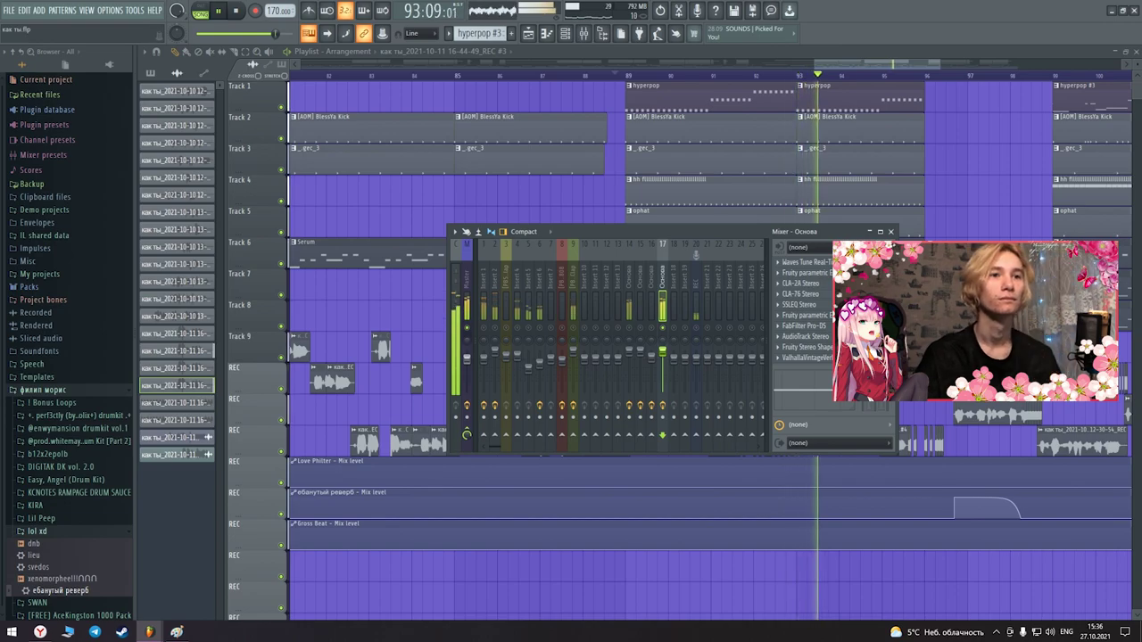
key(F9)
key(space)
Replay the section from bar 89 and check in the mixer which vocal track carries the signal
click(627, 75)
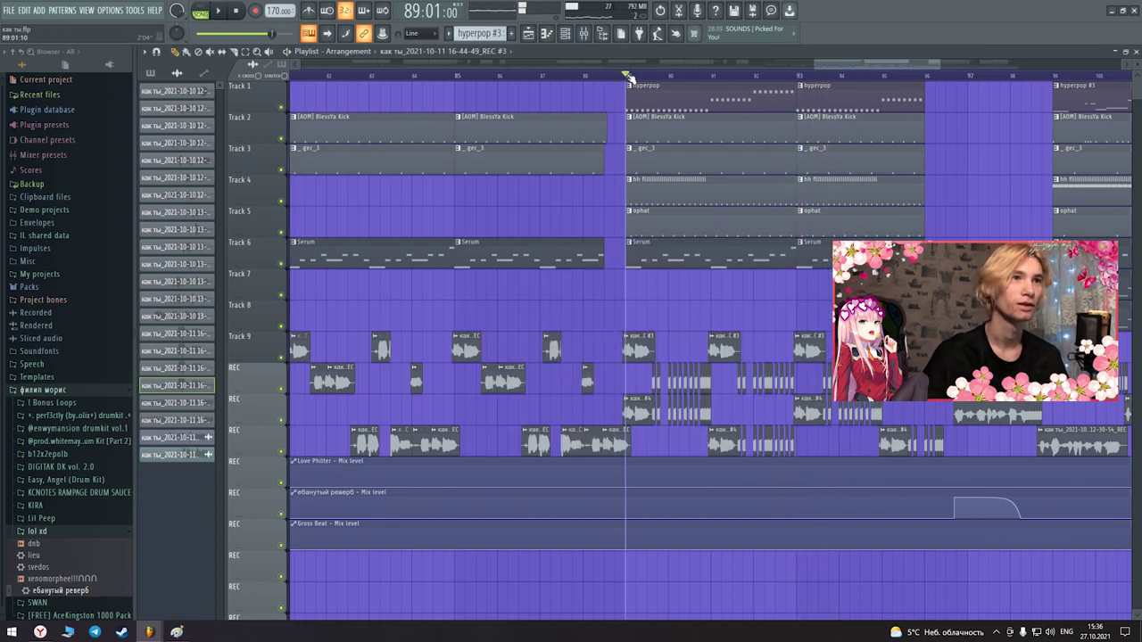
key(F9)
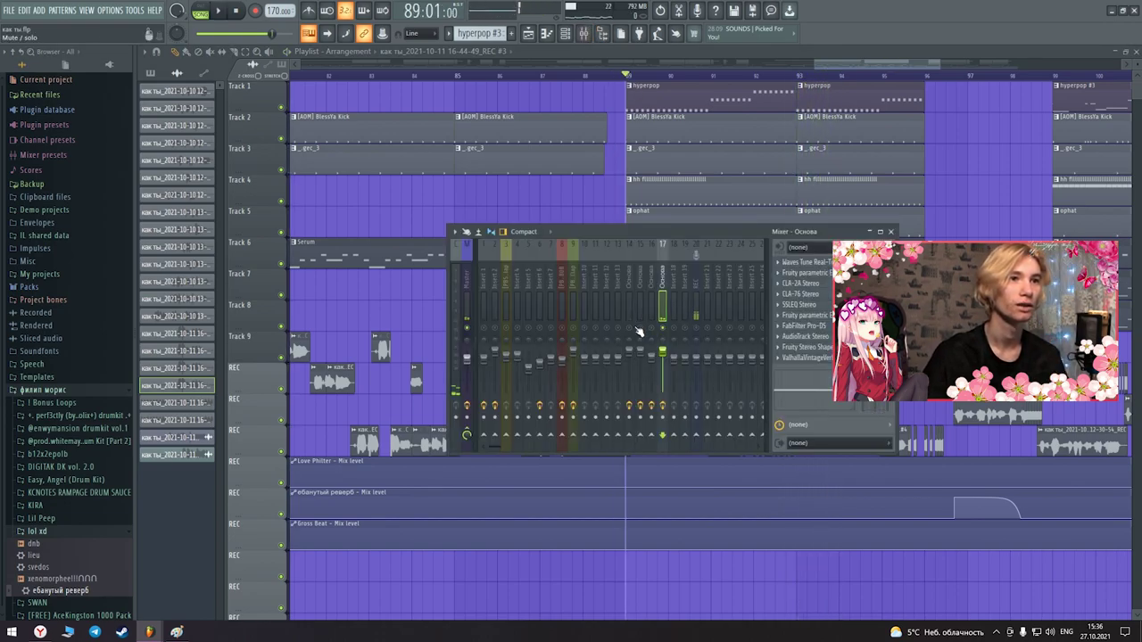
key(F9)
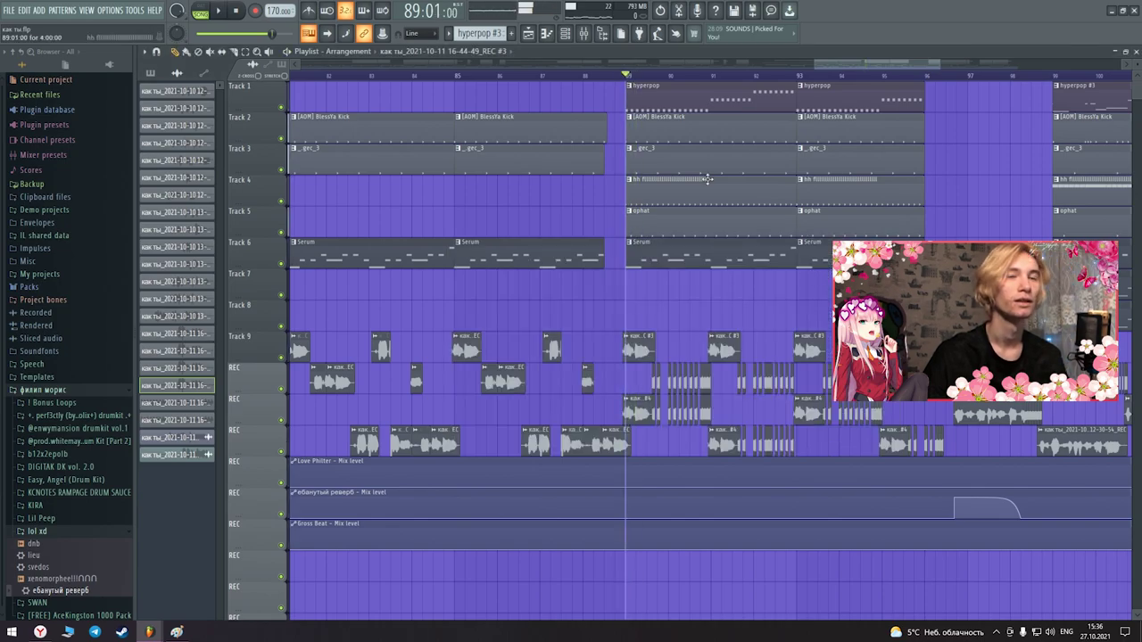
key(space)
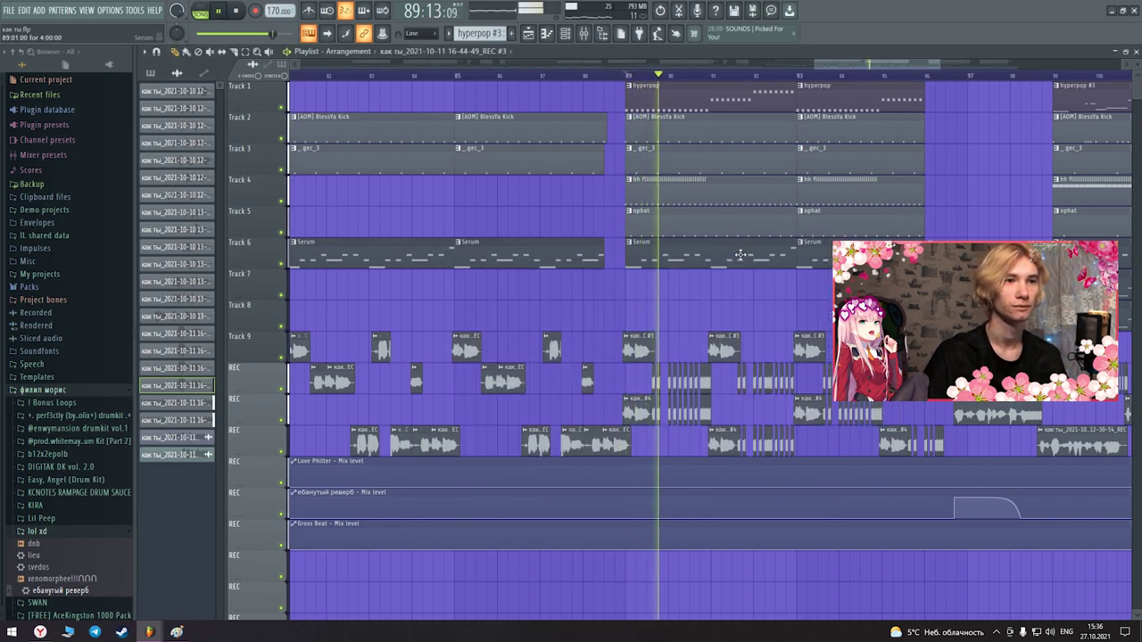
key(F9)
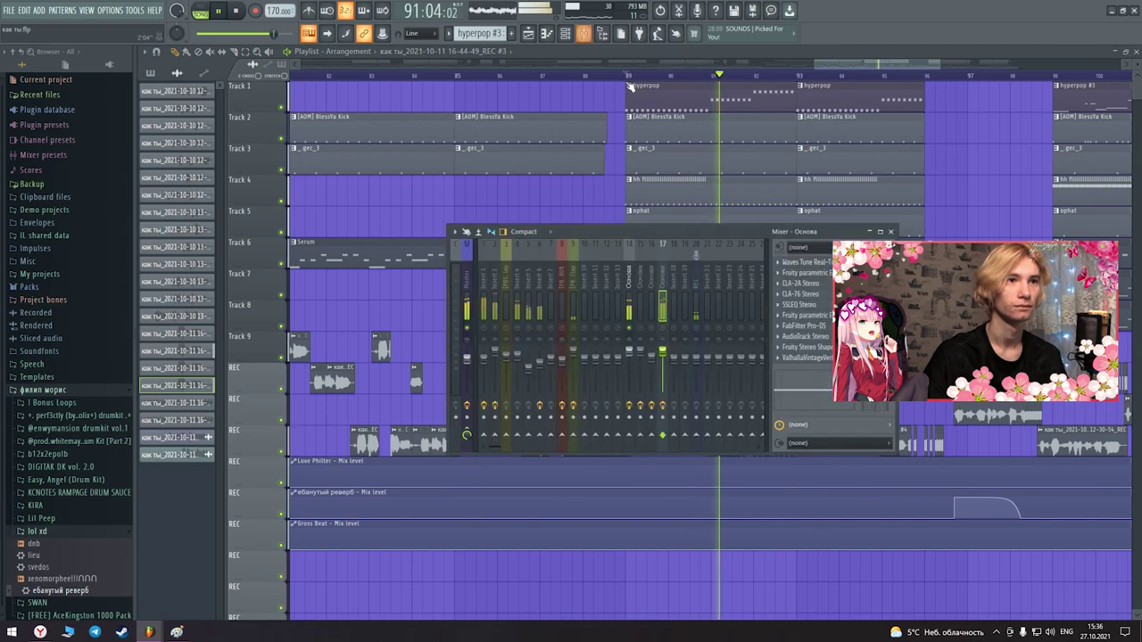
key(space)
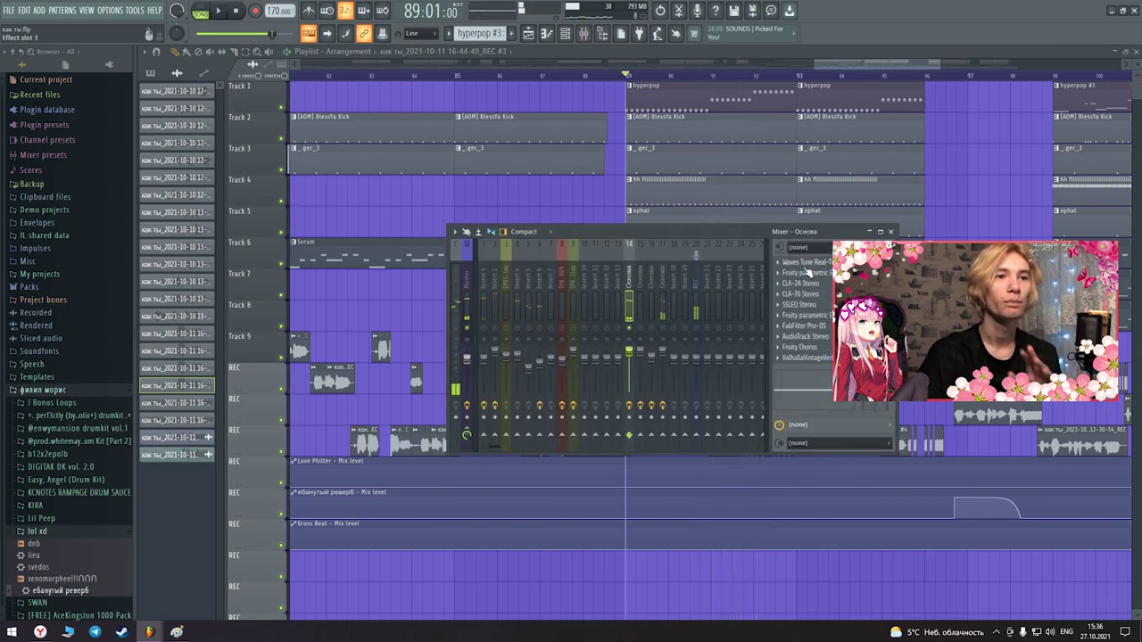
click(800, 347)
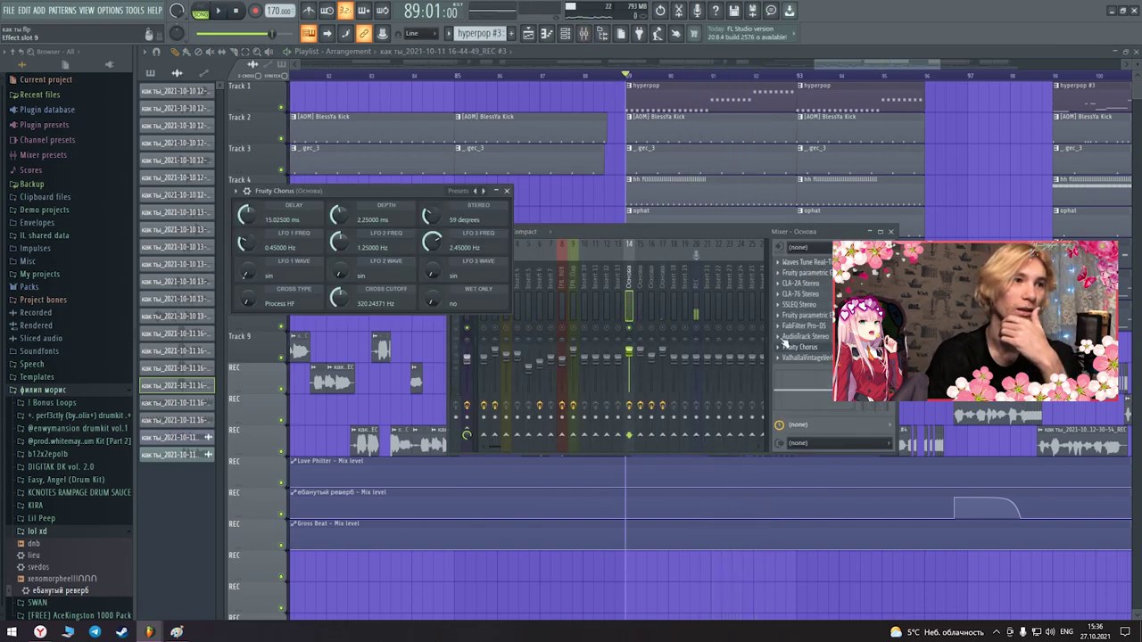
click(507, 191)
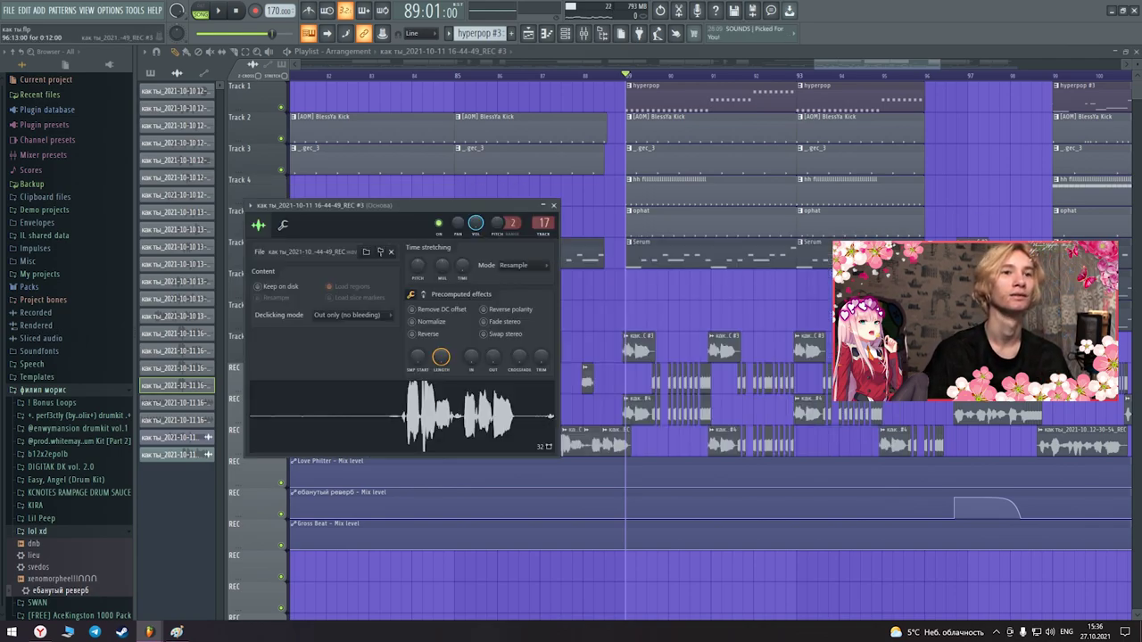
click(553, 205)
Play the arrangement from bar 89 past the reverb automation around bar 97, checking the mixer levels of the vocal tracks
key(space)
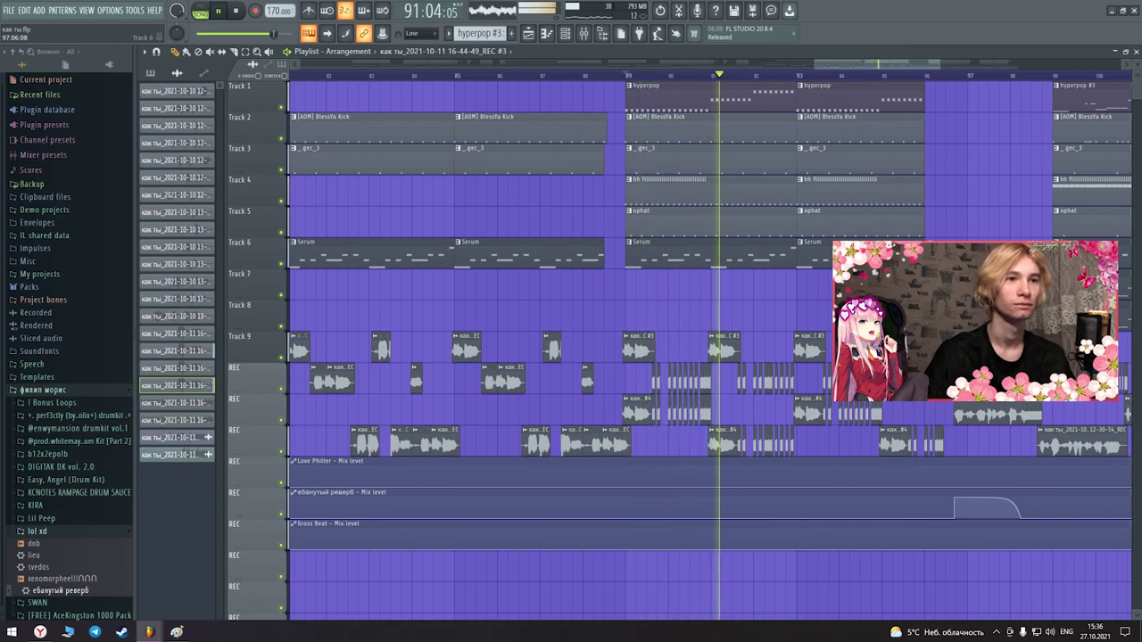
key(F9)
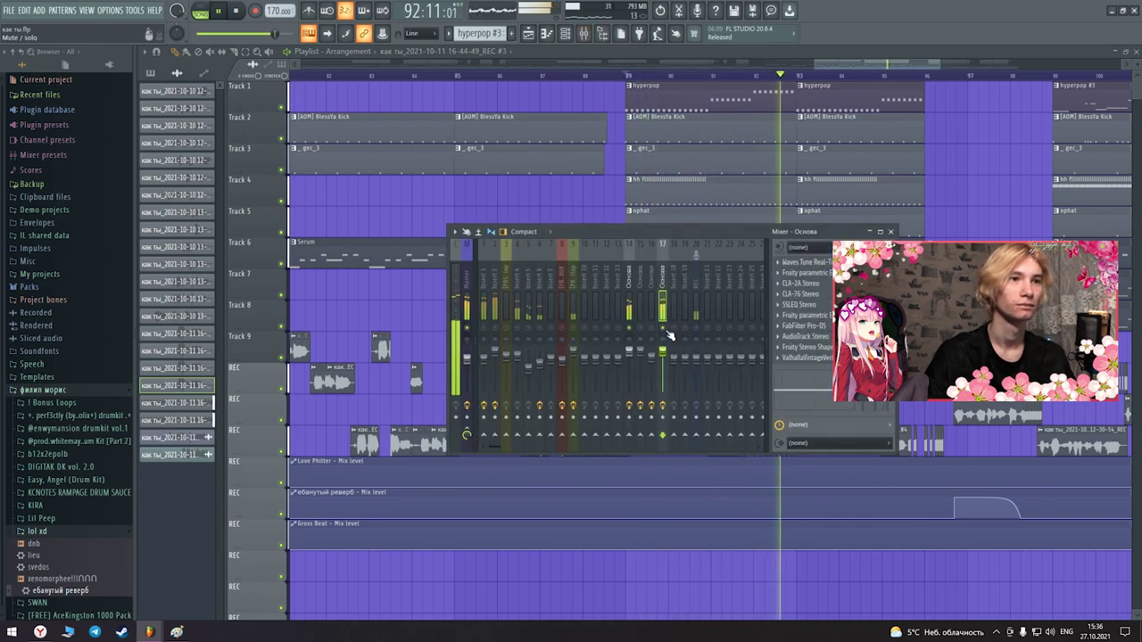
key(F9)
drag(851, 63, 869, 64)
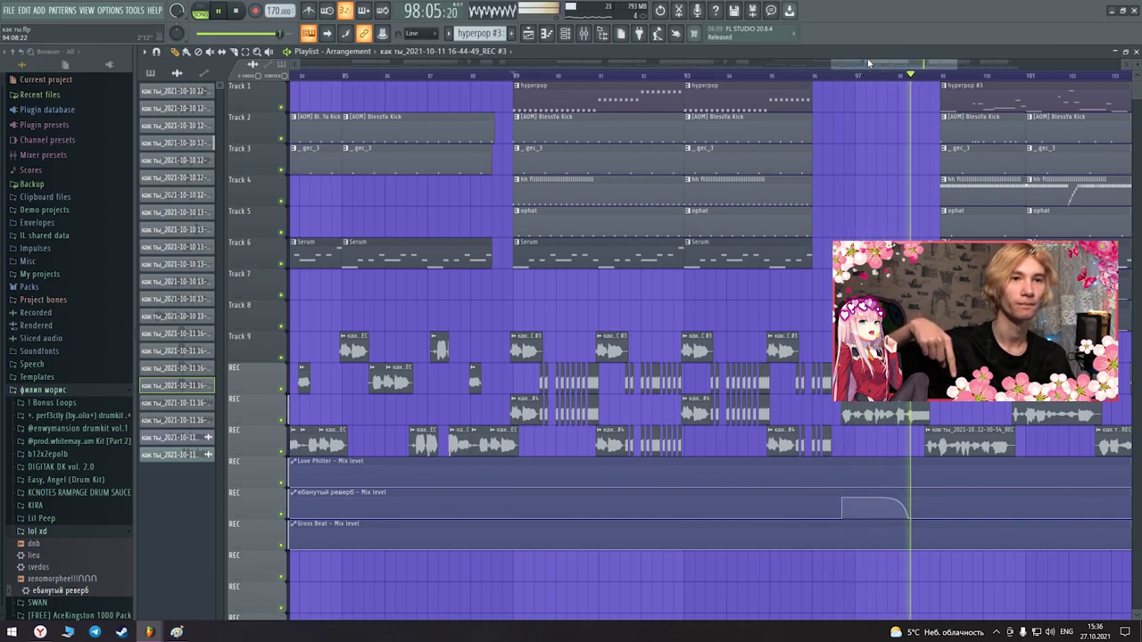
key(space)
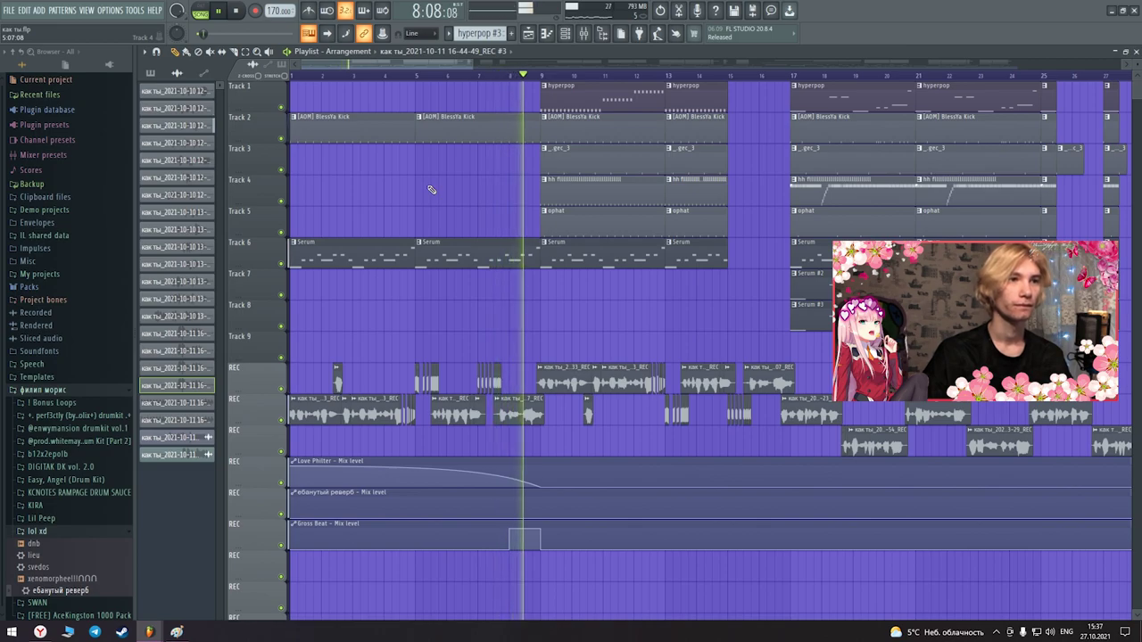
Stop the intro playback and examine the Fruity Love Philter on the master, including its list of presets
key(space)
scroll(319, 366, up, 4)
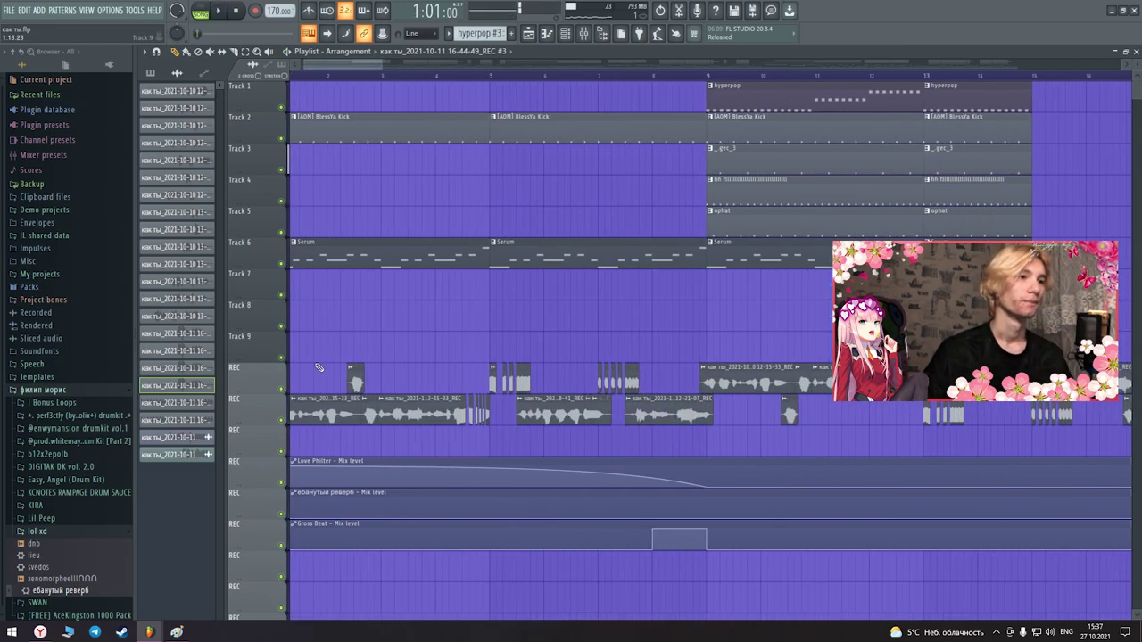
scroll(330, 82, up, 1)
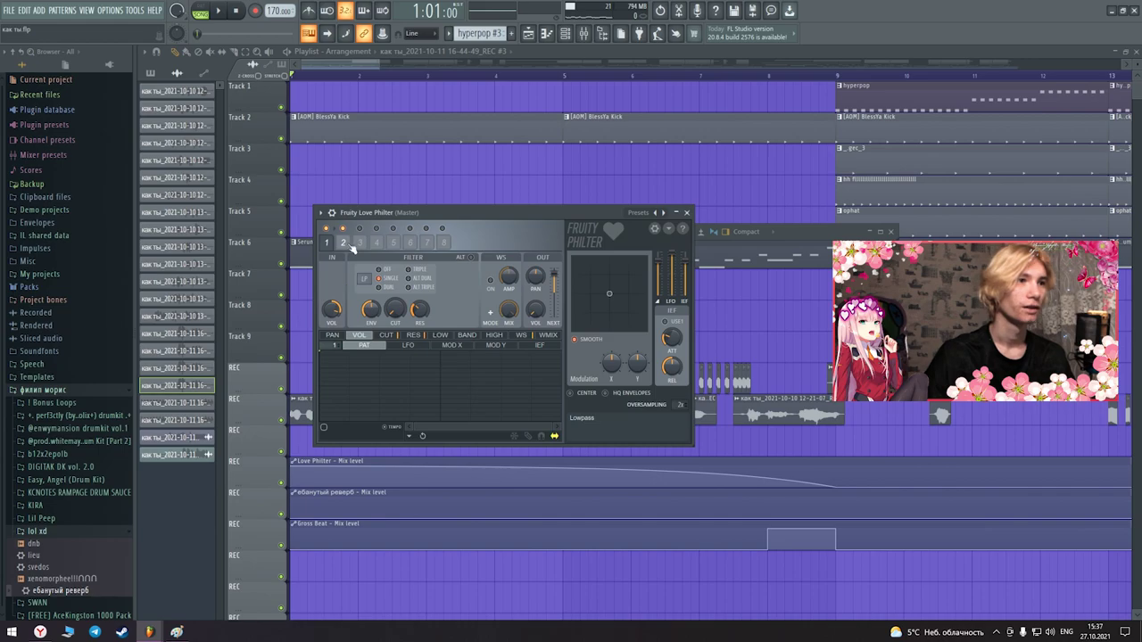
click(320, 213)
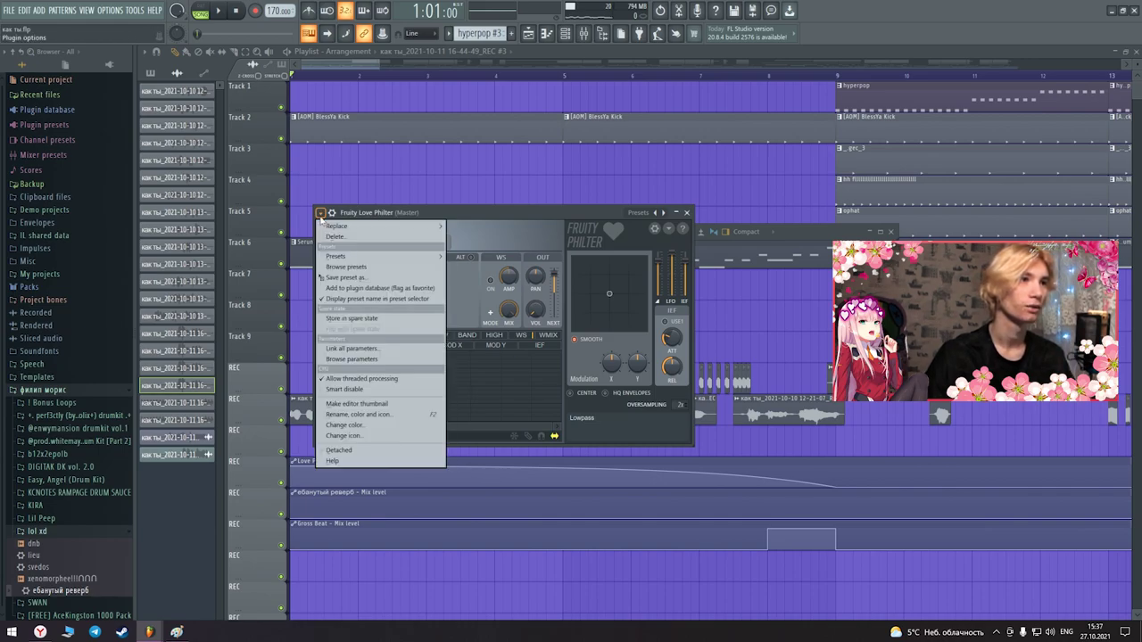
mouse_move(375, 256)
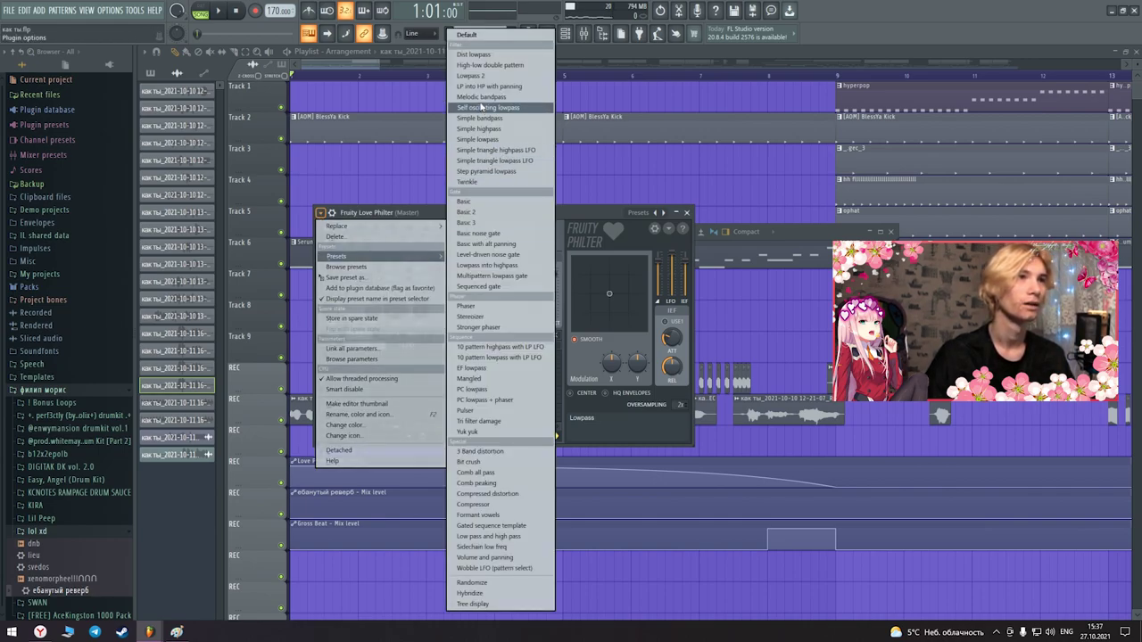
click(563, 209)
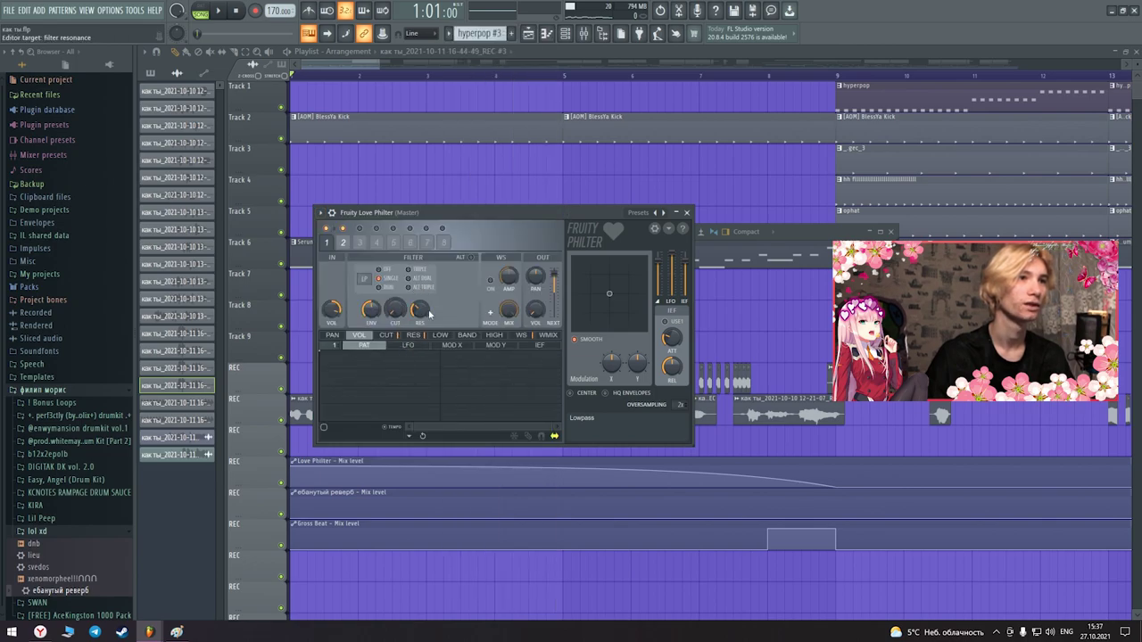
key(F12)
Audition the Gross Beat automation section of the arrangement from bar 8
scroll(355, 436, down, 2)
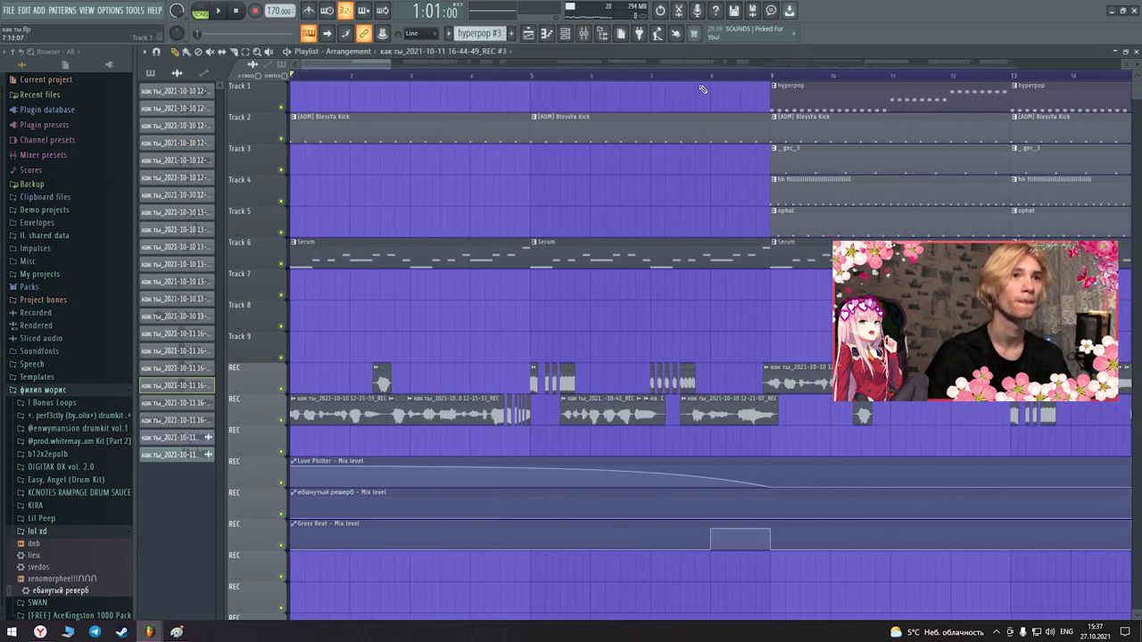
drag(378, 69, 402, 71)
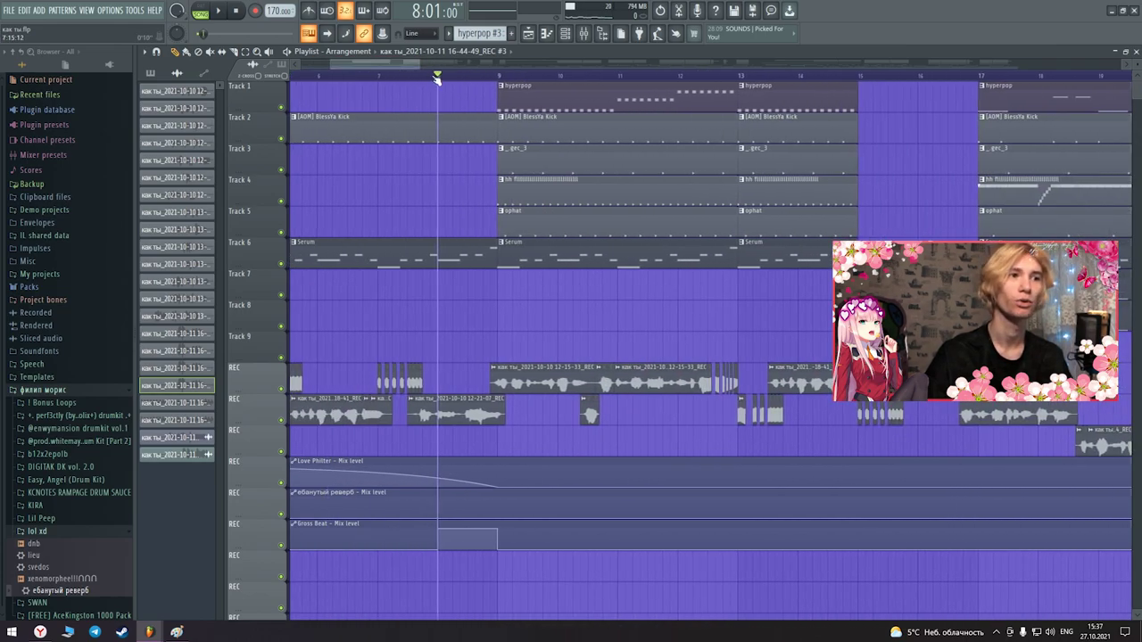
key(space)
key(space)
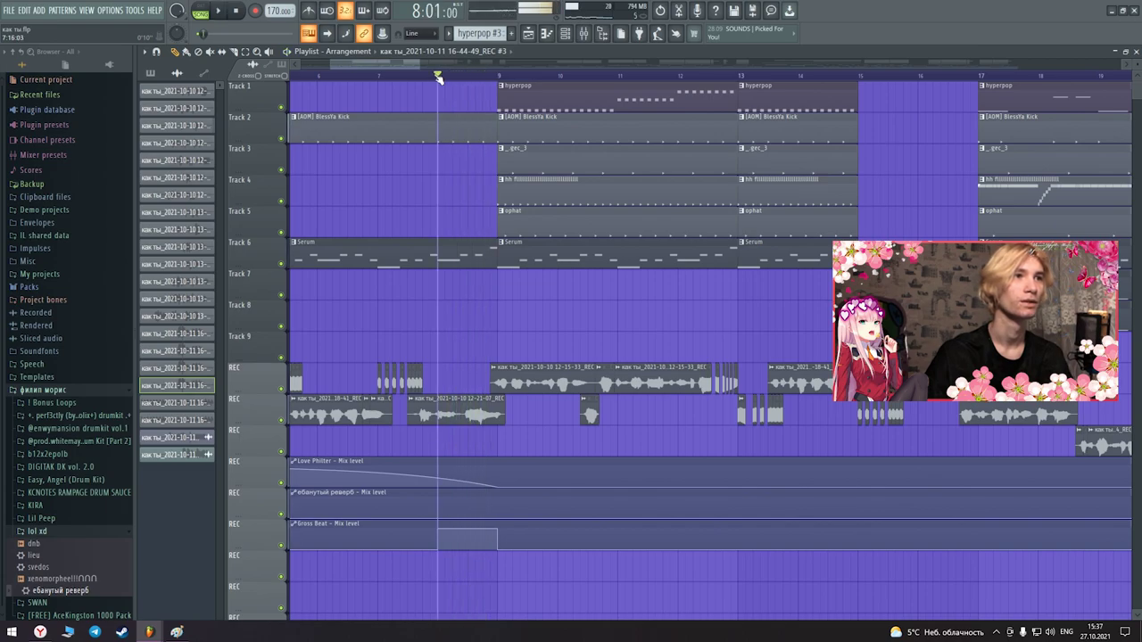
key(space)
key(space)
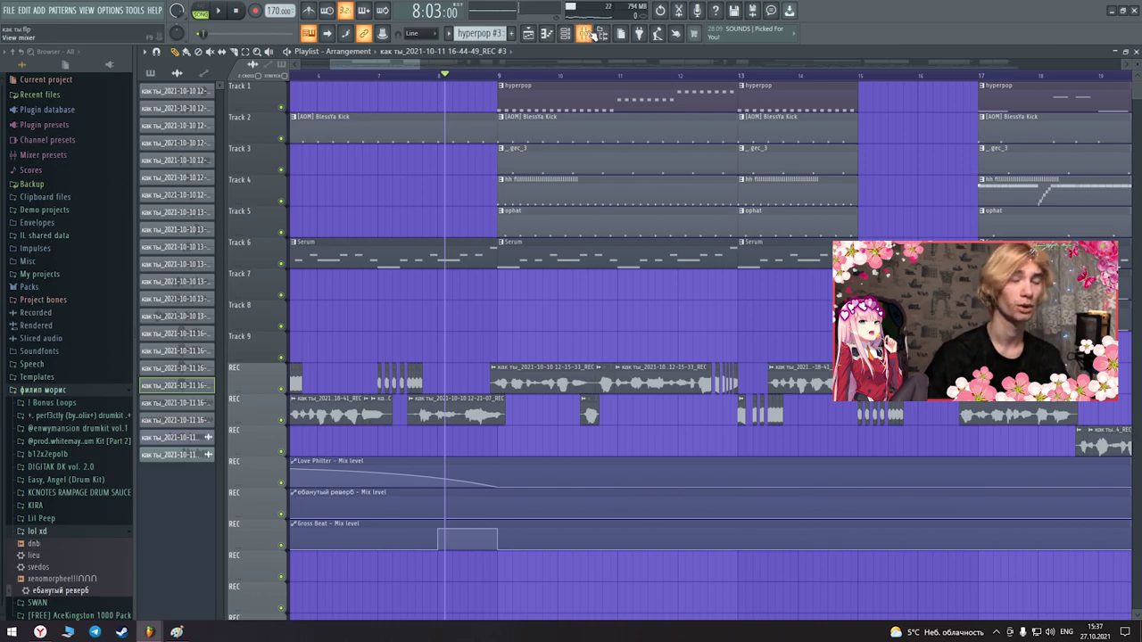
Examine the Gross Beat settings on the master track
click(592, 34)
click(803, 337)
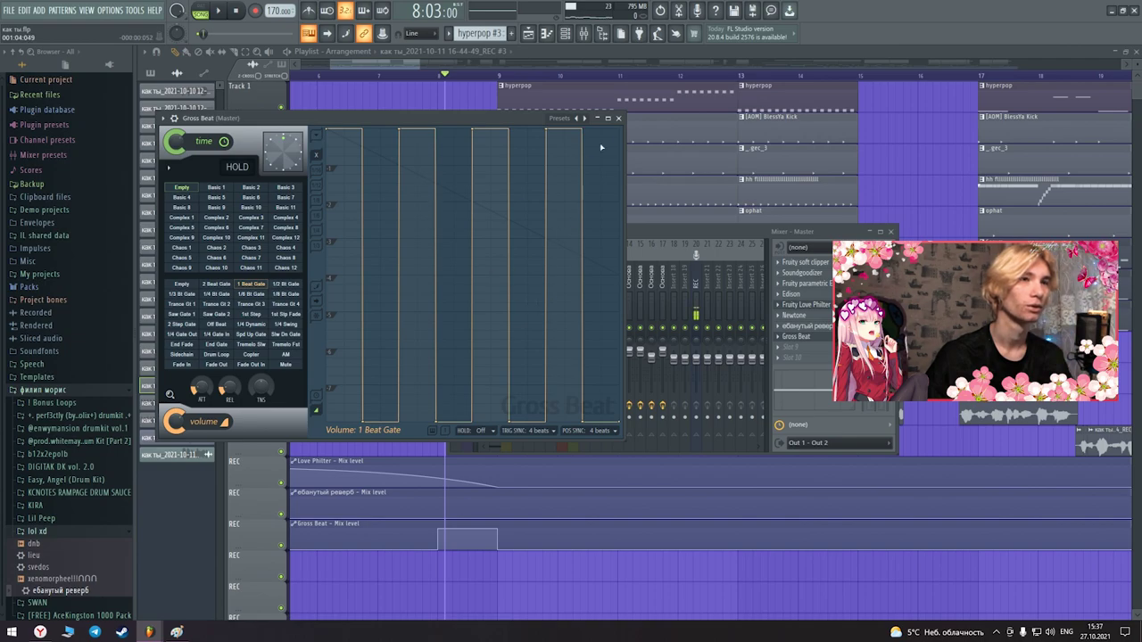
click(618, 119)
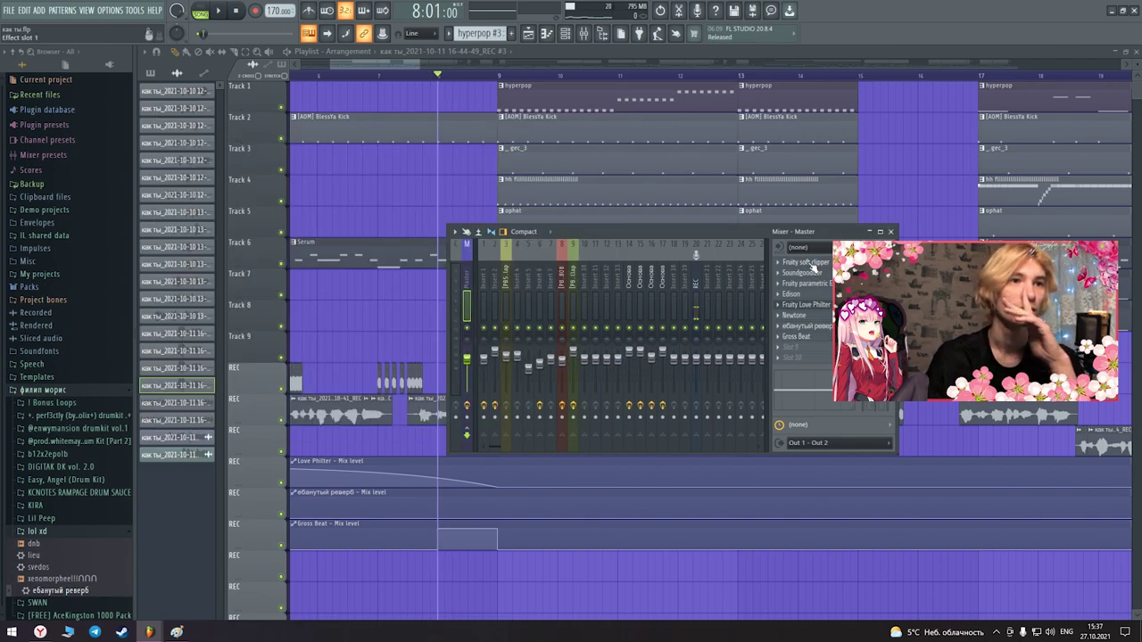
Examine the Fruity soft clipper, Soundgoodizer and Fruity parametric EQ 2 on the master, and close the mixer
click(807, 262)
click(803, 272)
click(803, 284)
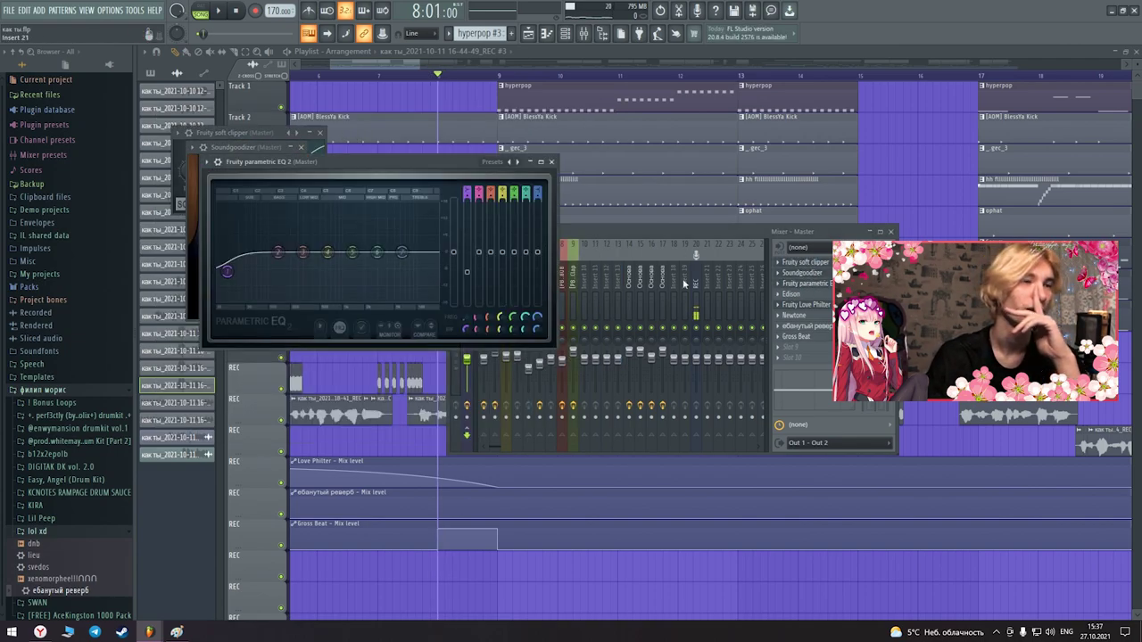
click(550, 163)
click(303, 149)
click(319, 132)
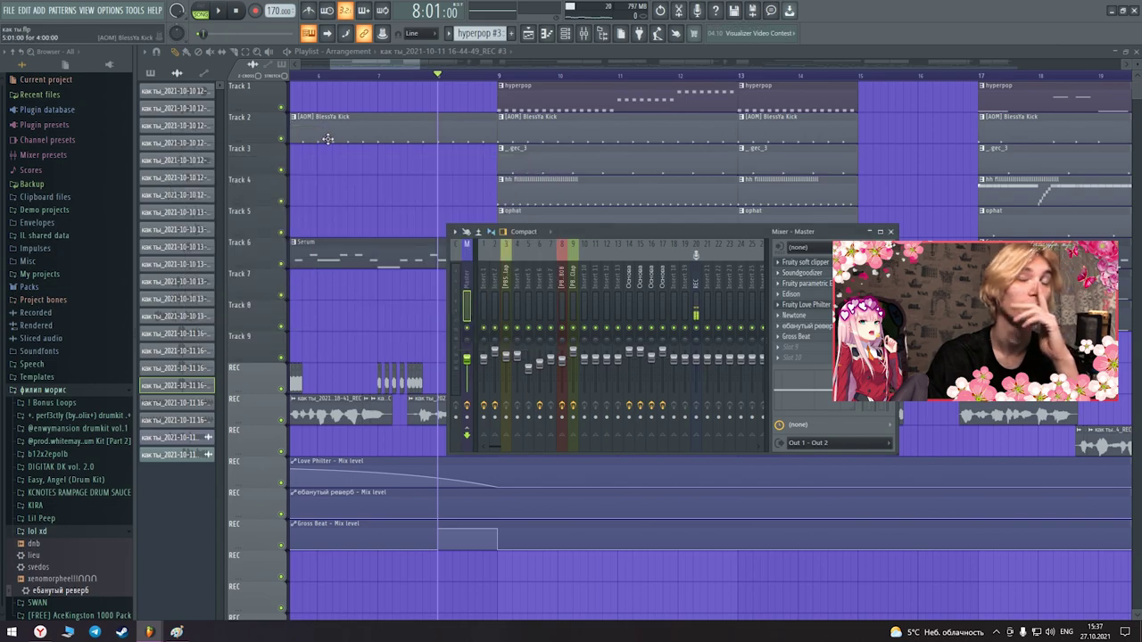
key(F9)
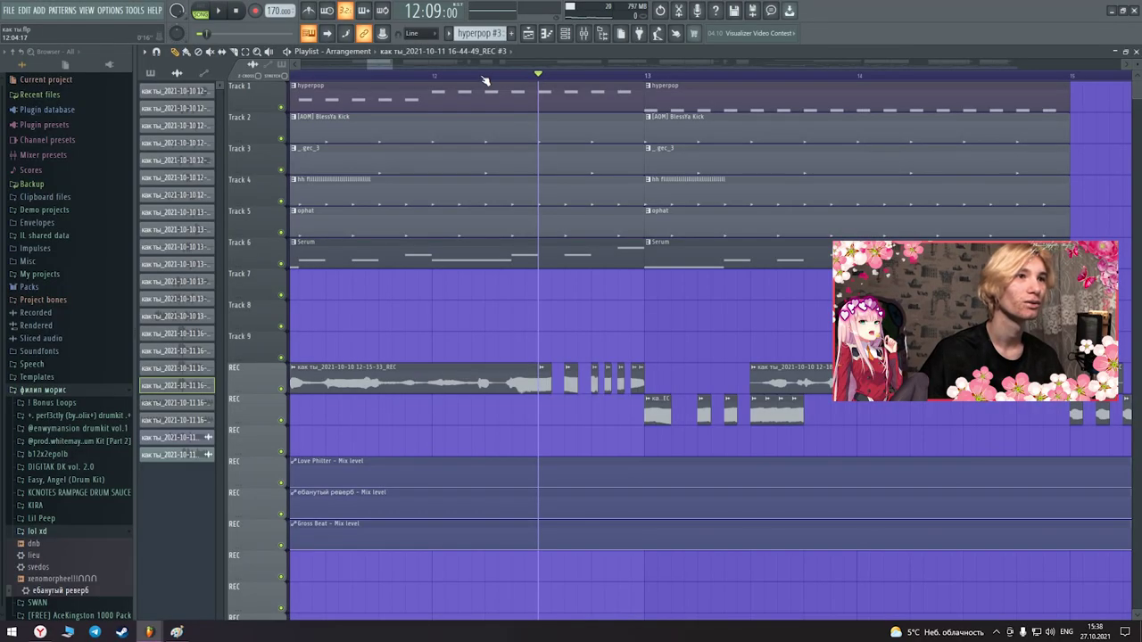
click(484, 81)
key(space)
key(space)
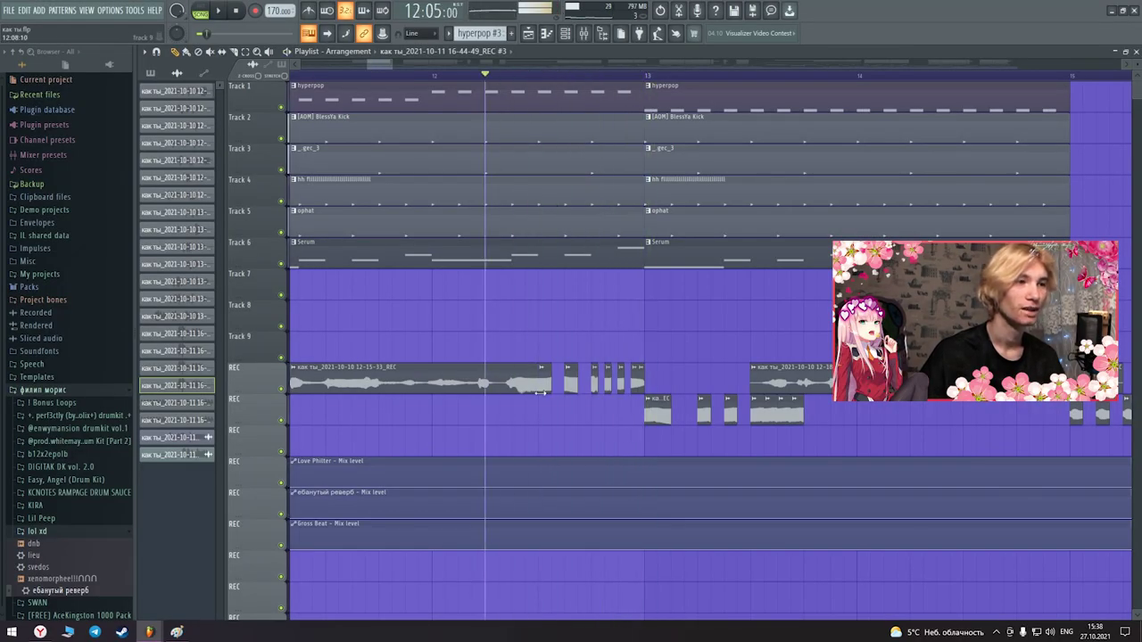
right_click(282, 389)
Delete the chopped vocal pieces before bar 13, extend the long vocal clip just past bar 13 and play it
right_click(637, 381)
drag(538, 381, 696, 382)
key(space)
key(space)
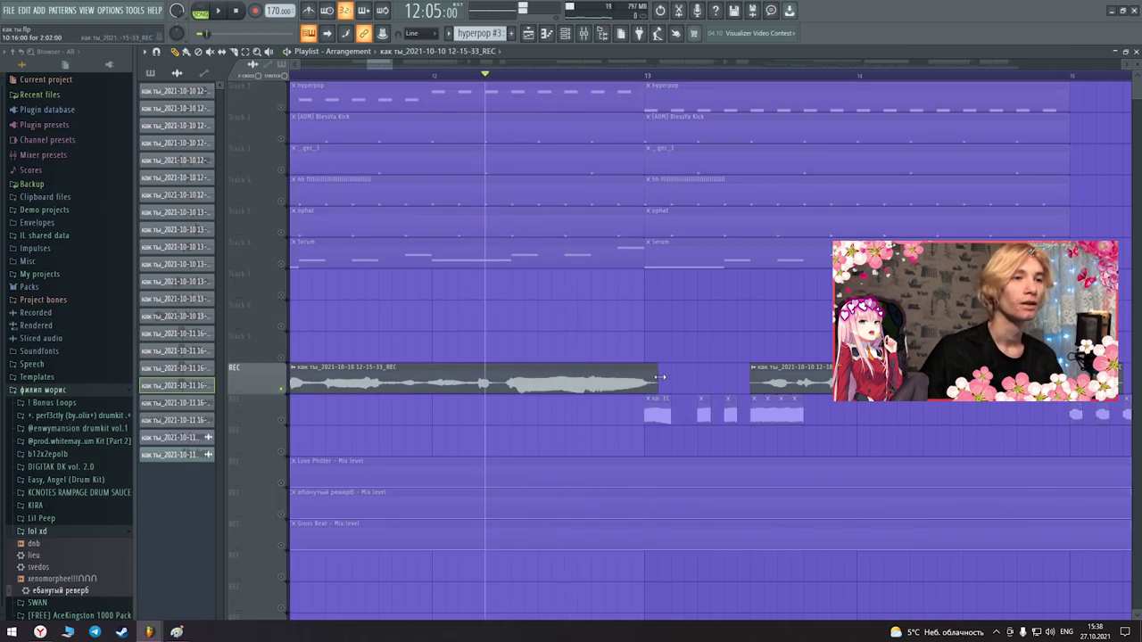
Undo the deletion of the vocal chops and the lengthening of the vocal clip
key(ctrl+z)
key(ctrl+alt+z)
key(ctrl+alt+z)
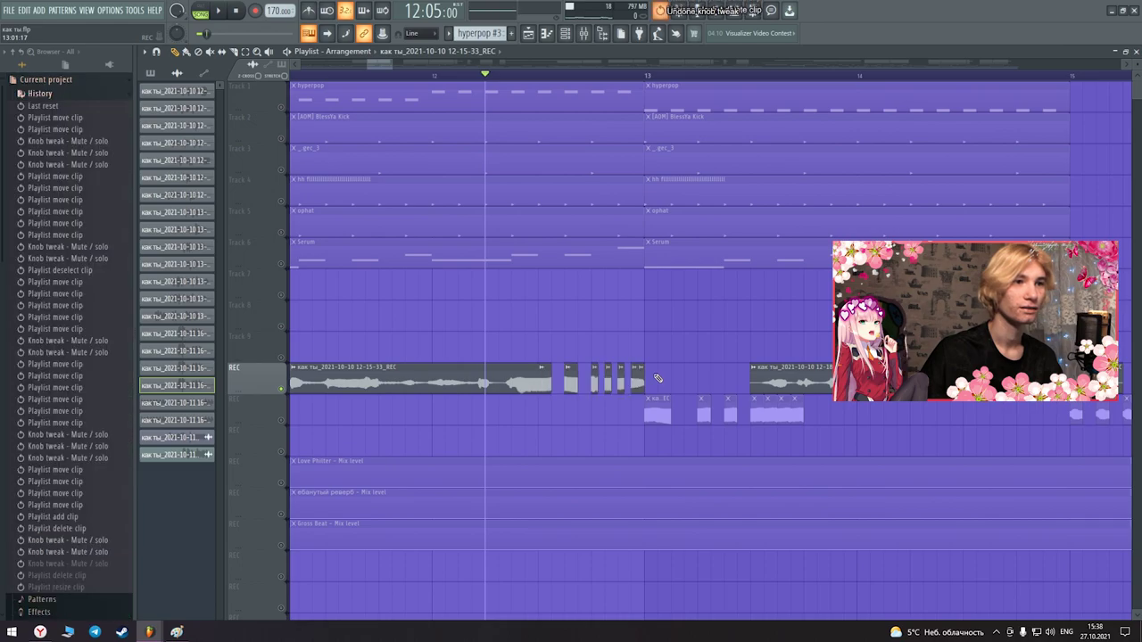
Play the soloed vocal track with its chopped ending from 12:05:00 and stop
key(space)
click(584, 34)
key(space)
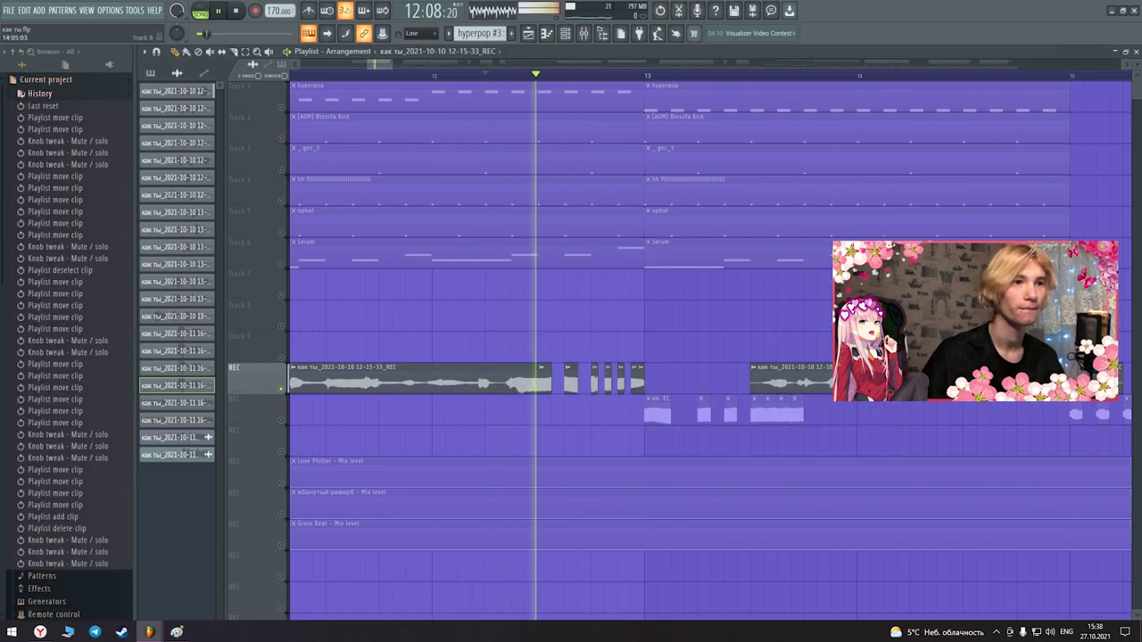
key(space)
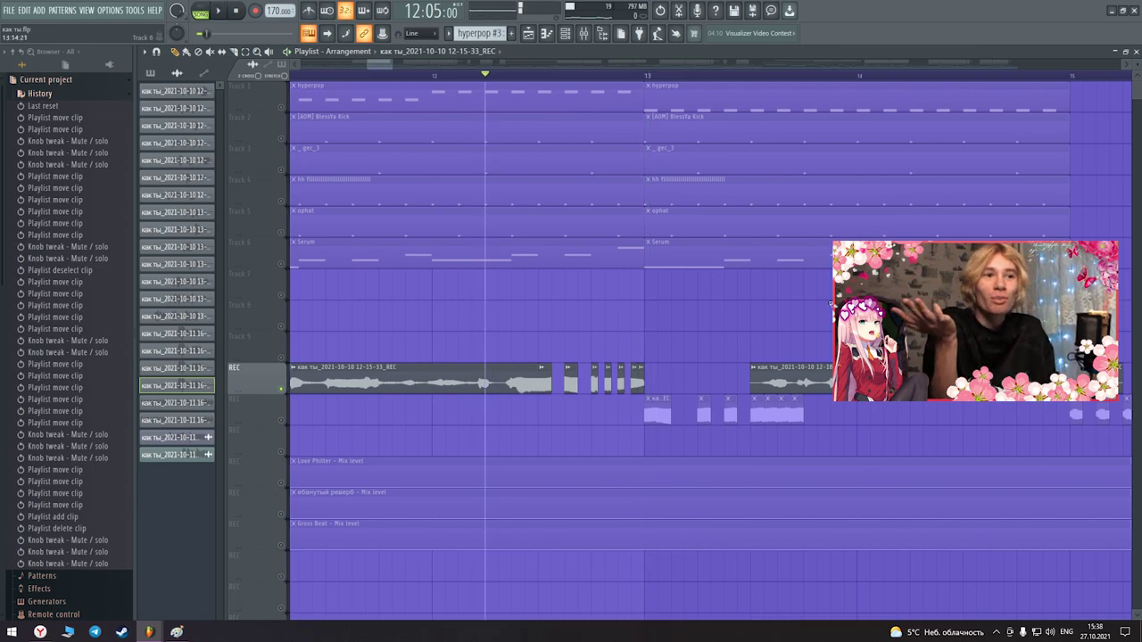
Unmute the second vocal playlist track and audition the chopped vocals from bar 13
click(282, 421)
click(646, 77)
key(space)
key(space)
scroll(710, 227, down, 3)
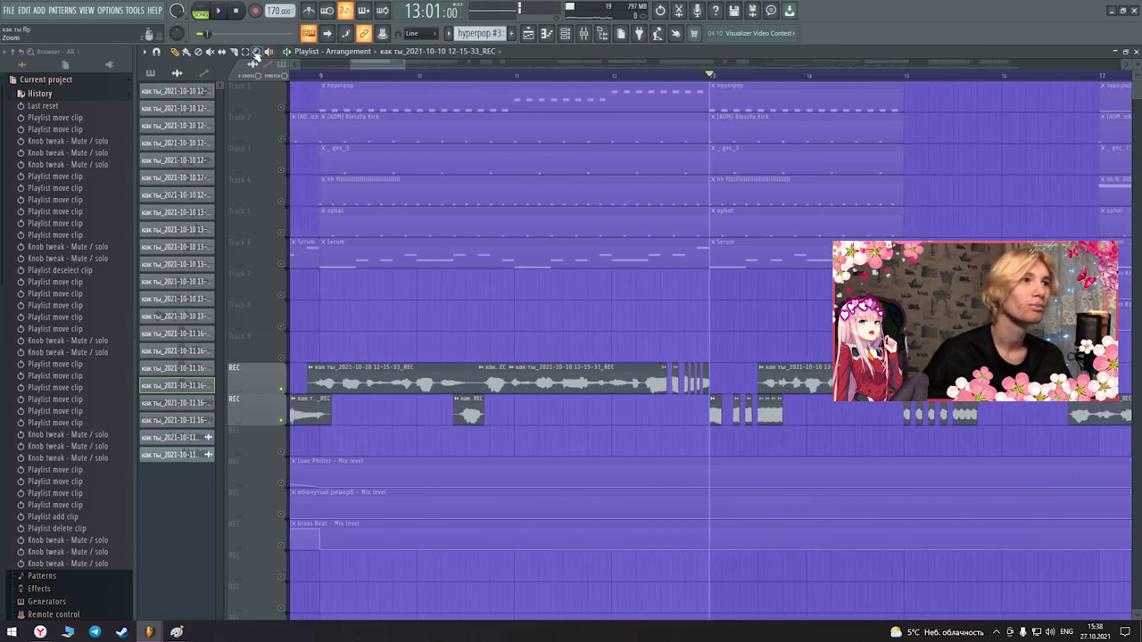
Slice the vocal clip just after bar 14, build a row of three short chops on Track 9 and audition it
scroll(848, 350, up, 3)
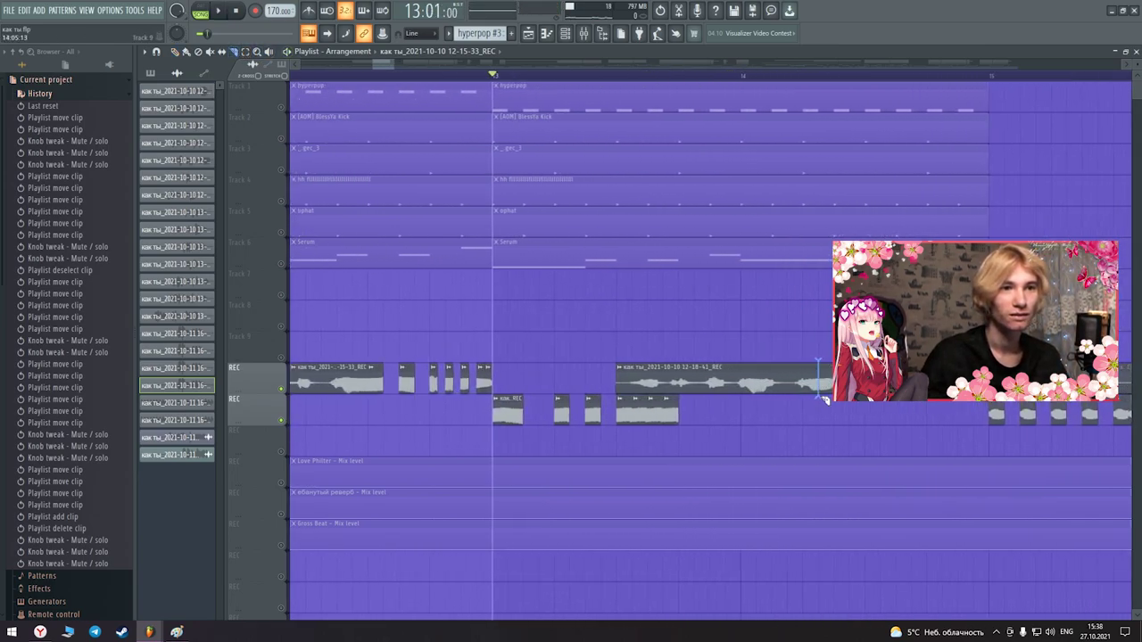
click(820, 398)
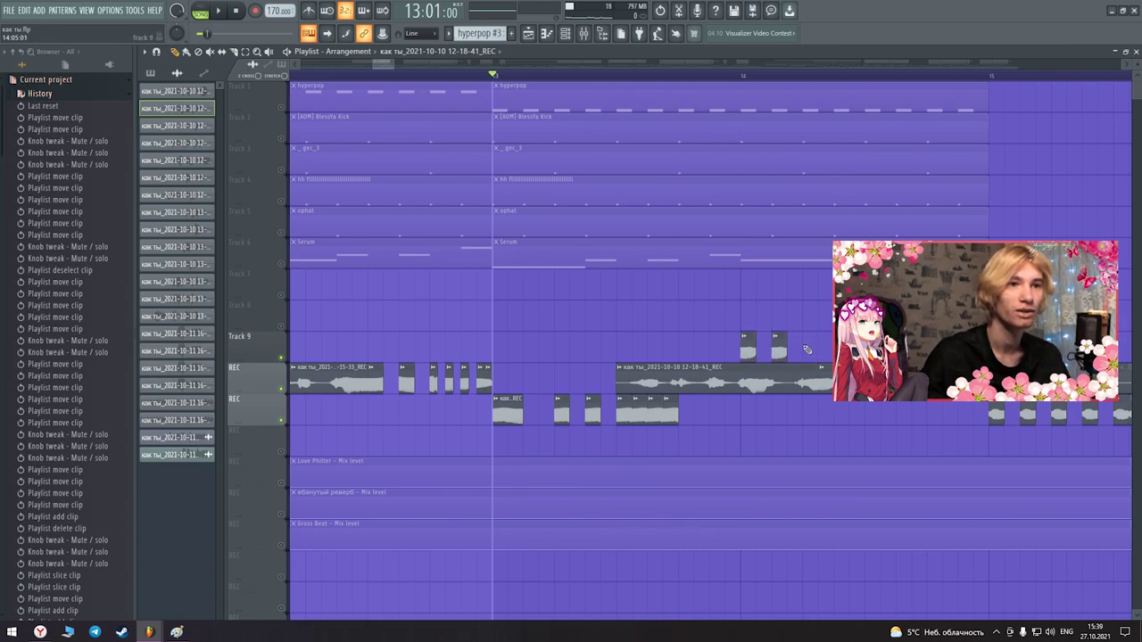
click(725, 80)
key(space)
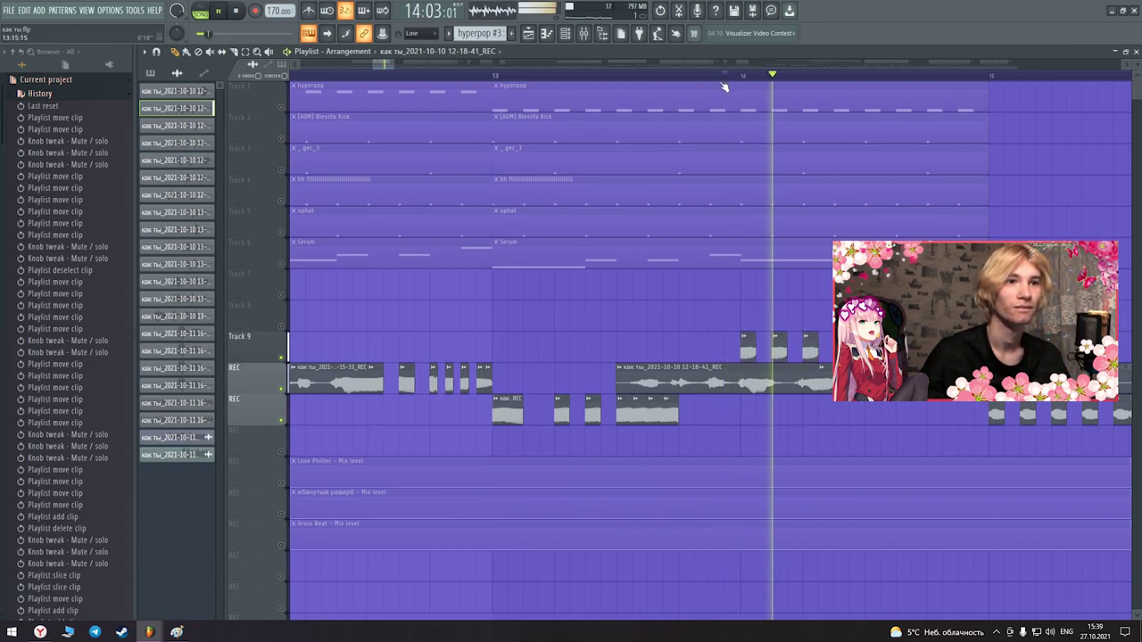
key(space)
Delete the three demonstration chops from Track 9 near bar 14 and briefly run playback again
right_click(809, 346)
right_click(779, 346)
right_click(748, 347)
key(space)
key(space)
scroll(892, 357, down, 5)
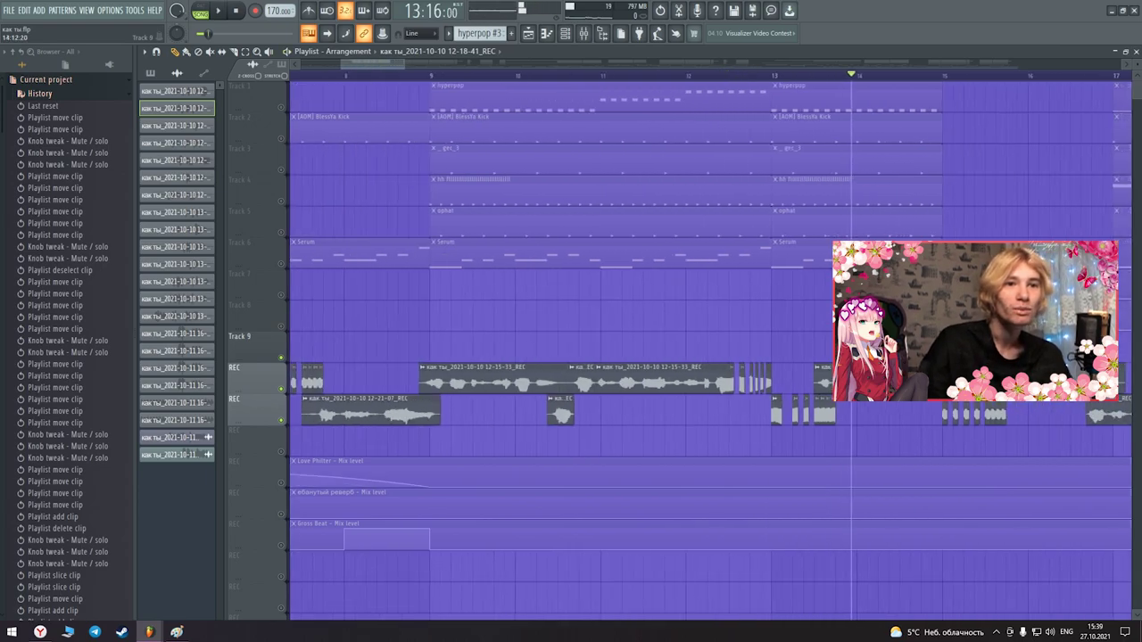
Lay out a row of vocal chops on Track 9 from bar 15 and delete the original chops beneath it
scroll(883, 406, up, 5)
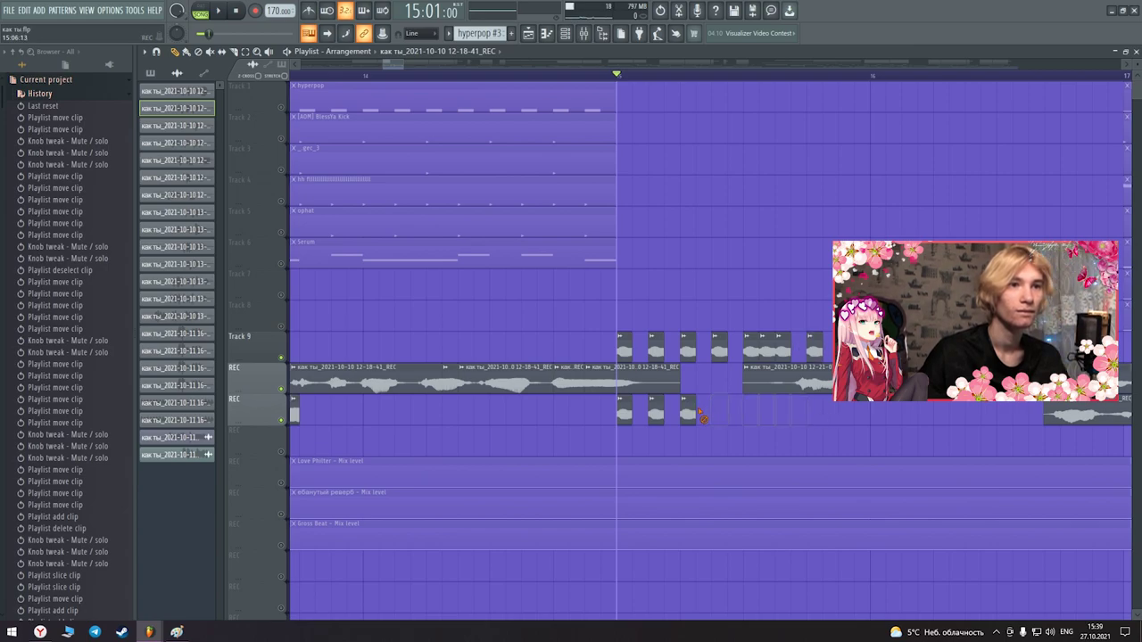
right_click(806, 351)
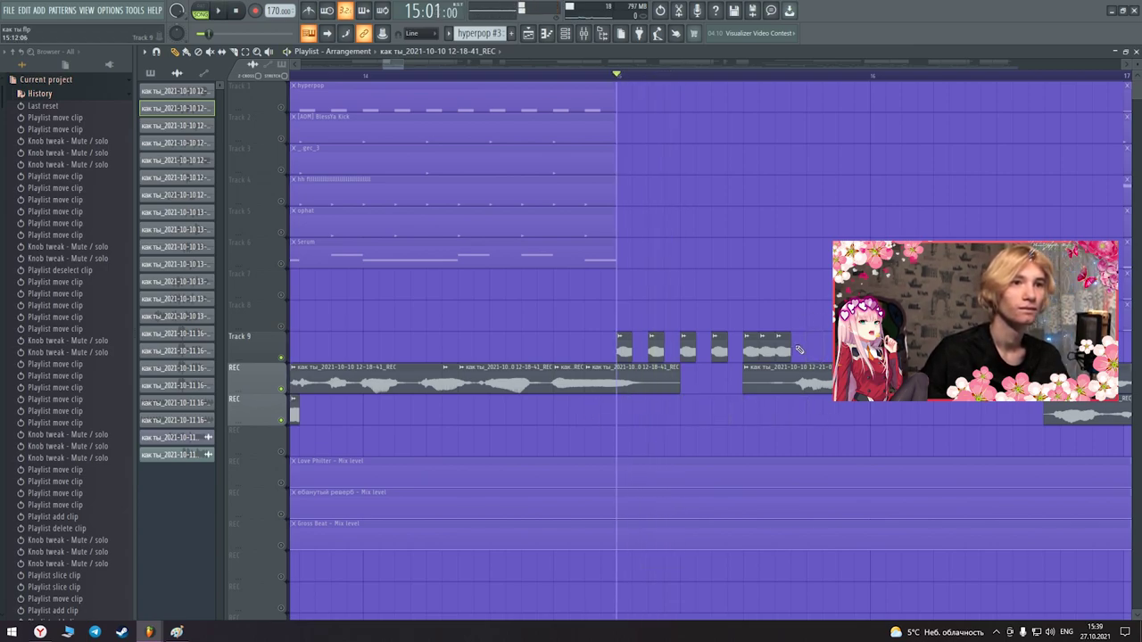
key(space)
Undo the rebuilt chop row on Track 9 and the deletion of the original chops at bar 15
key(ctrl+z)
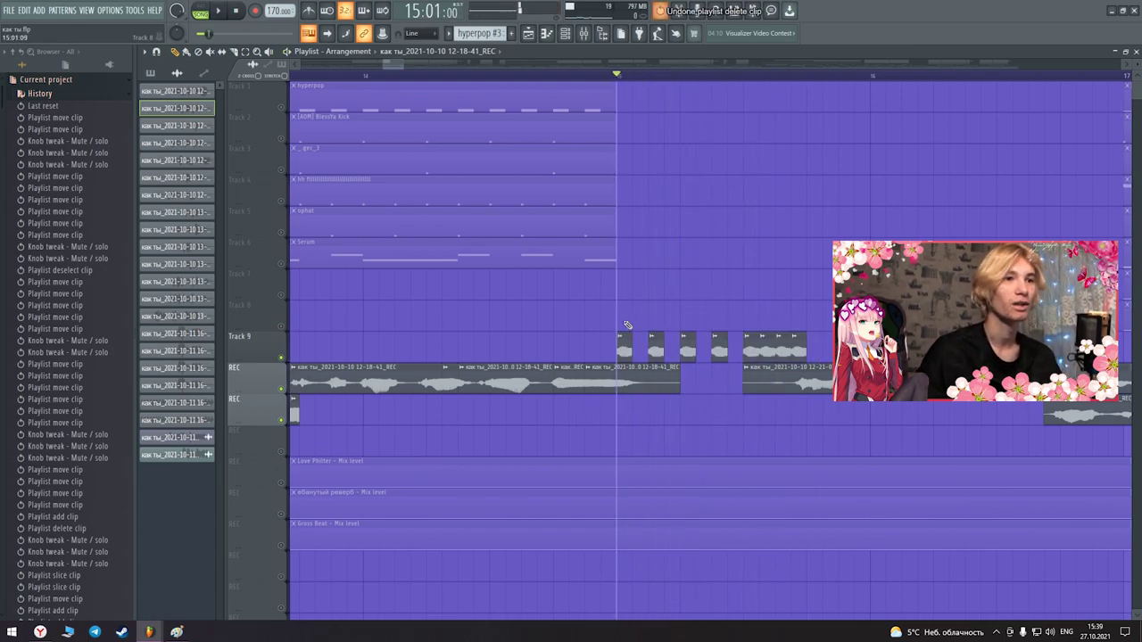
key(ctrl+z)
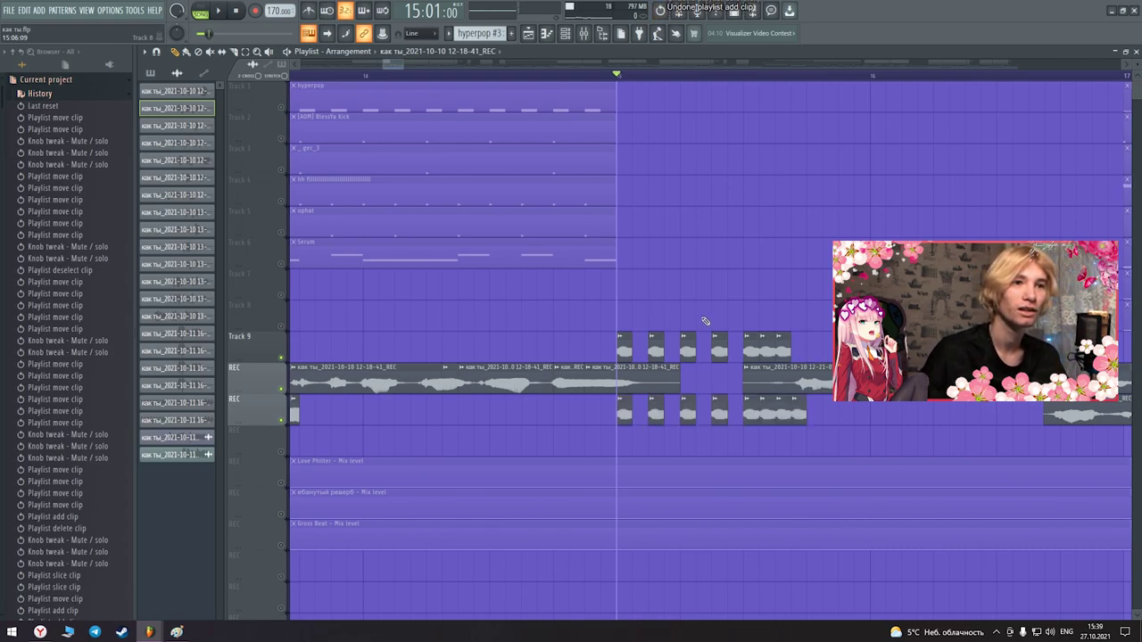
key(ctrl+z)
Audition the original vocal chops from just before bar 15 through bar 16
click(523, 77)
key(space)
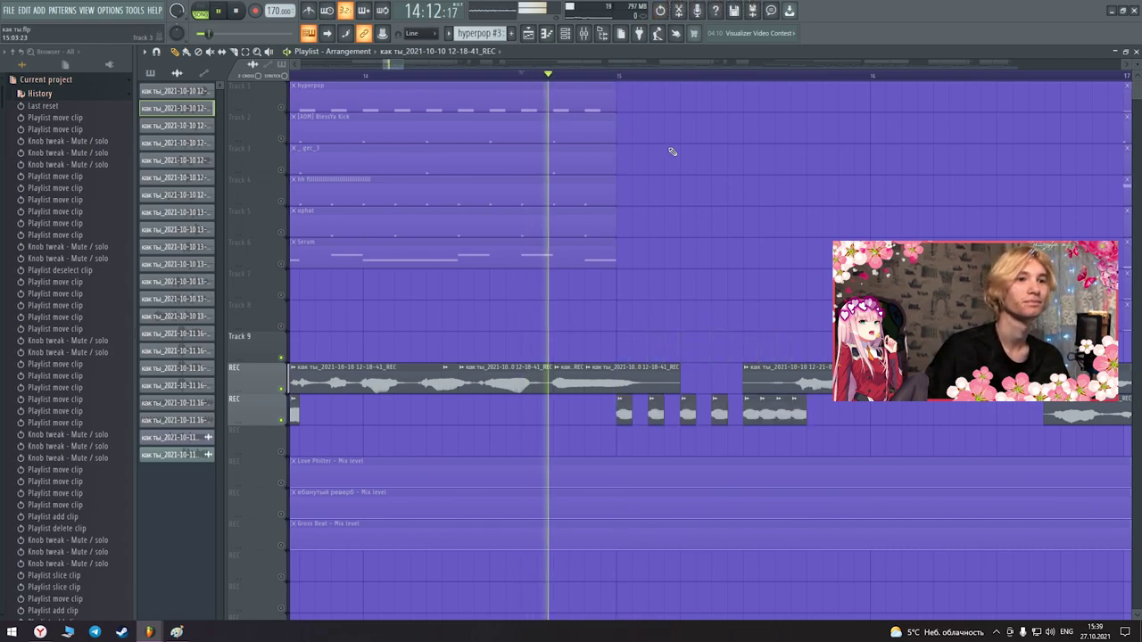
scroll(686, 163, down, 8)
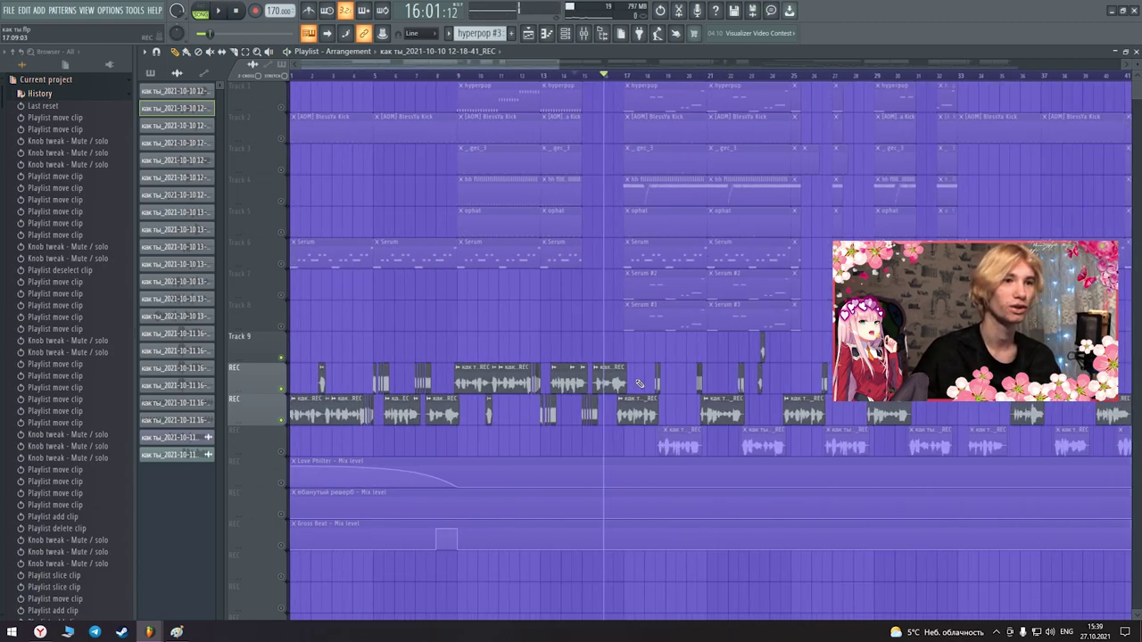
Unsolo the vocal playlist tracks so every track in the arrangement is active
scroll(641, 380, up, 1)
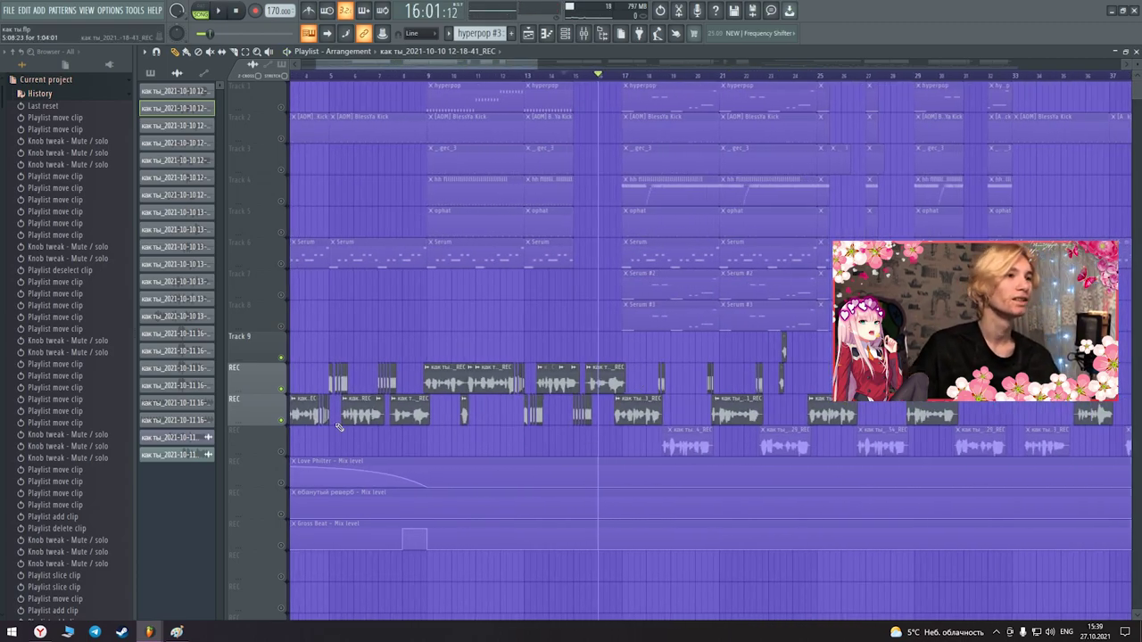
right_click(282, 421)
right_click(282, 421)
scroll(579, 346, down, 4)
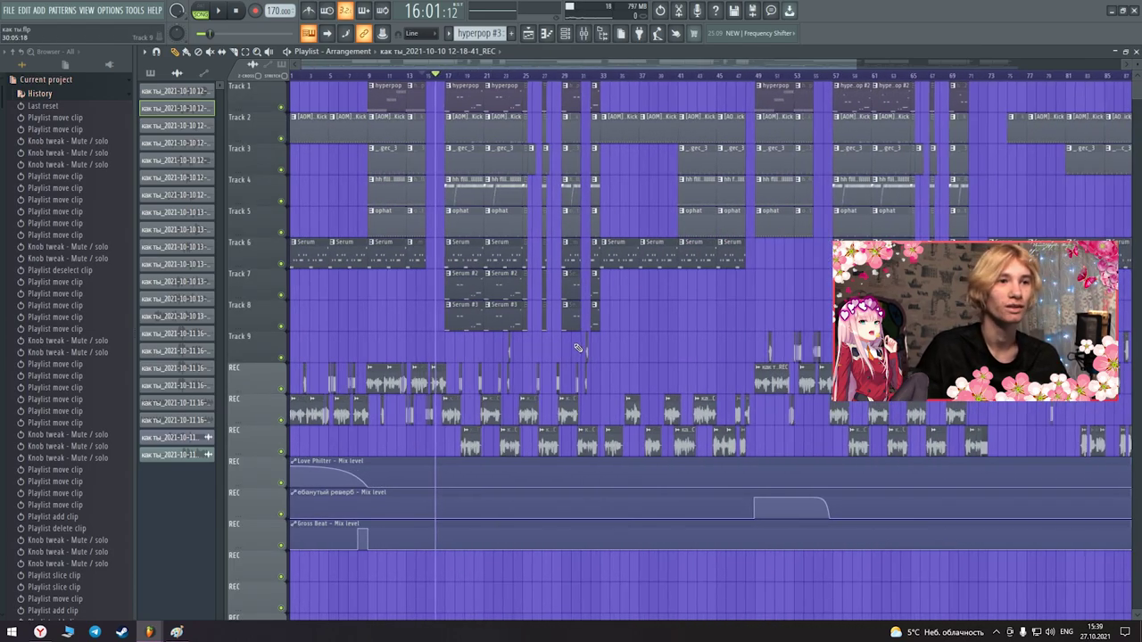
scroll(577, 347, down, 2)
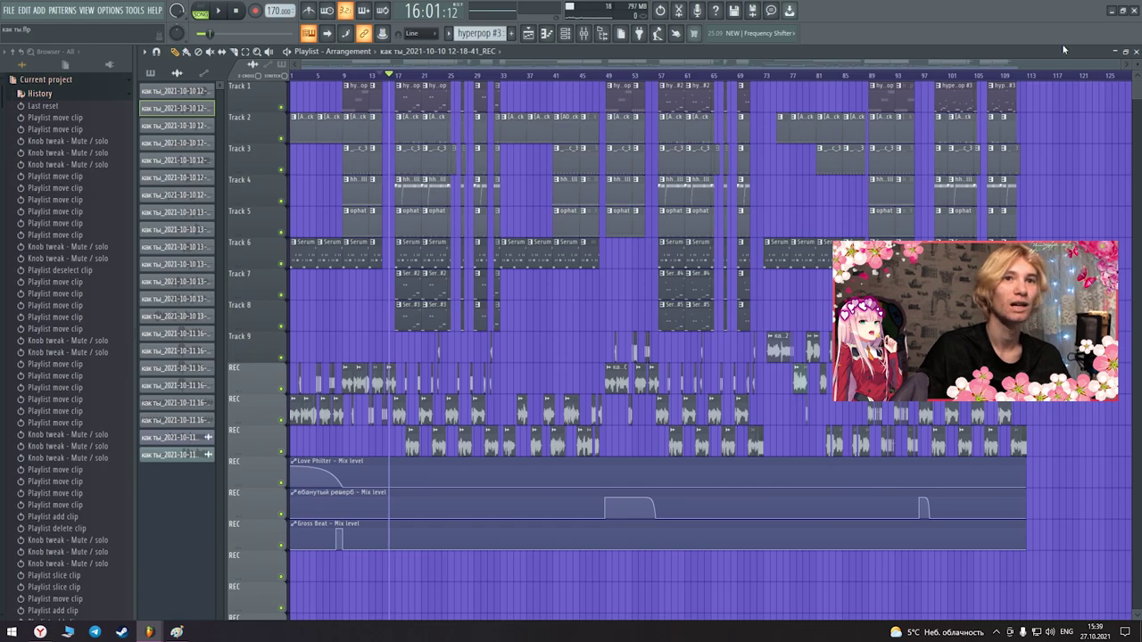
Set the playback position to bar 17, solo Track 1, and unmute Track 7 and Track 8 alongside it
scroll(417, 78, up, 1)
click(416, 73)
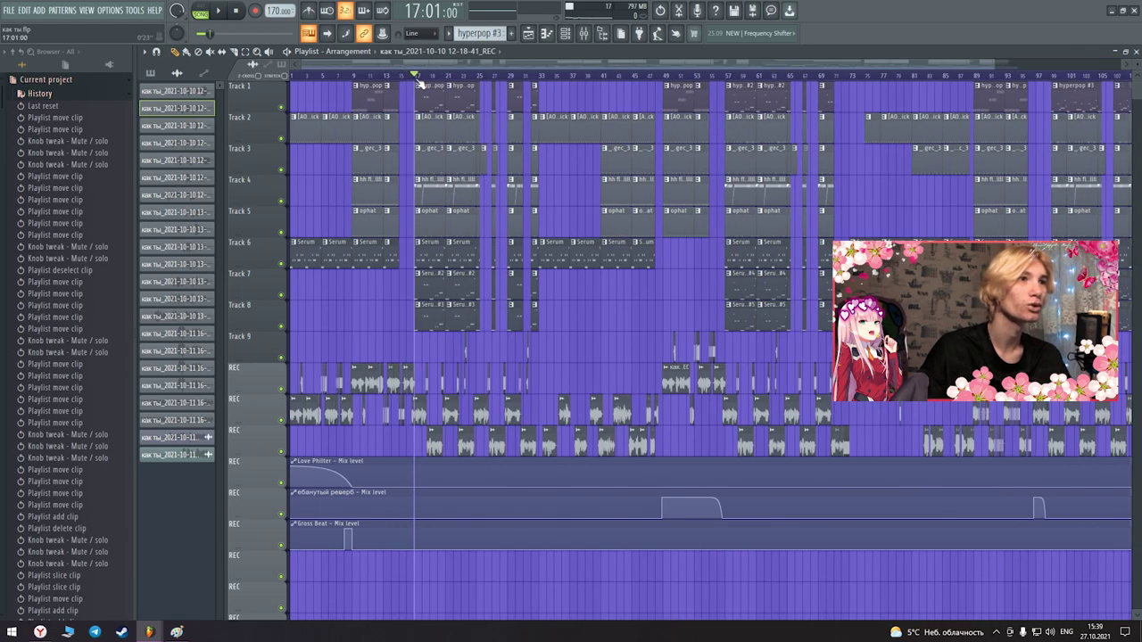
right_click(282, 108)
click(281, 295)
click(281, 326)
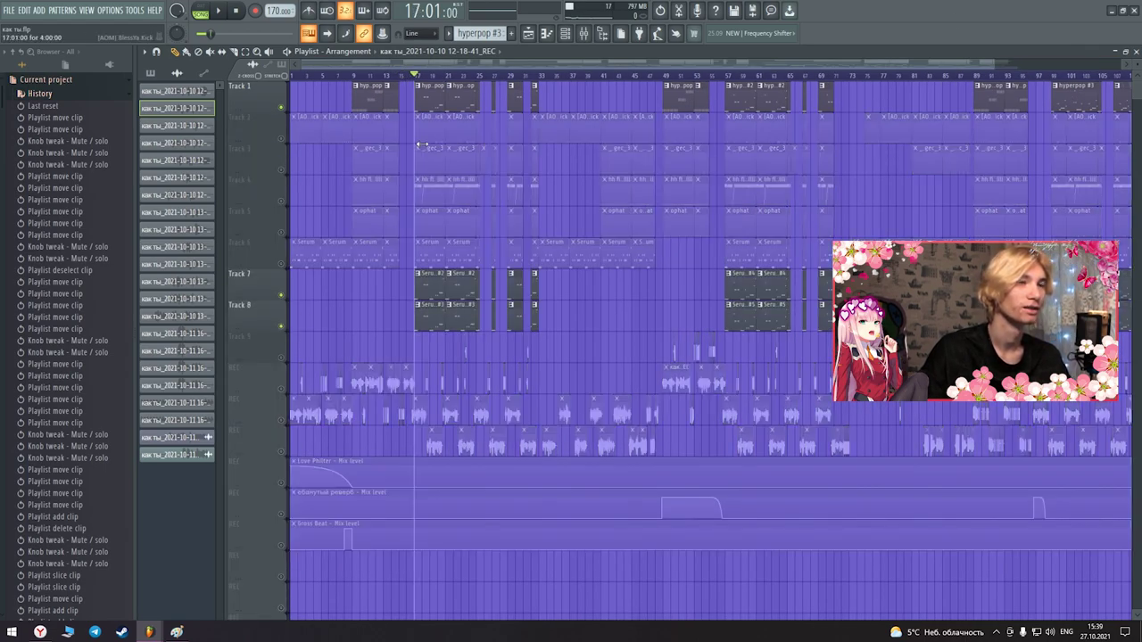
Audition the isolated hyperpop, Serum #2 and Serum #3 patterns from bar 17, stop, and reactivate all playlist tracks
key(space)
scroll(419, 161, up, 5)
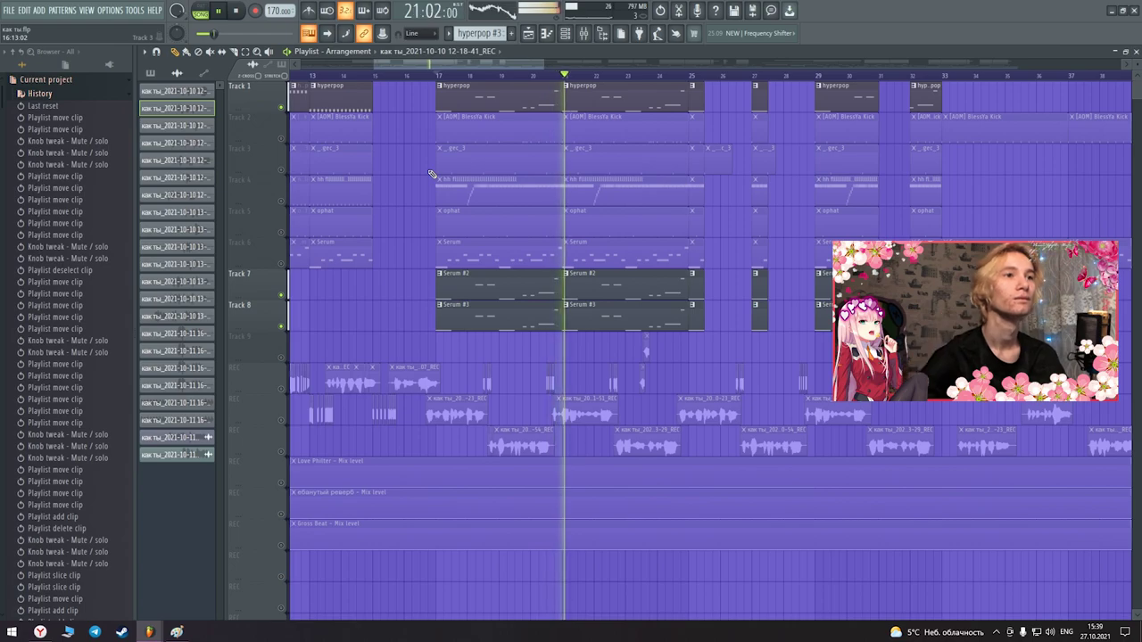
key(space)
scroll(413, 268, down, 5)
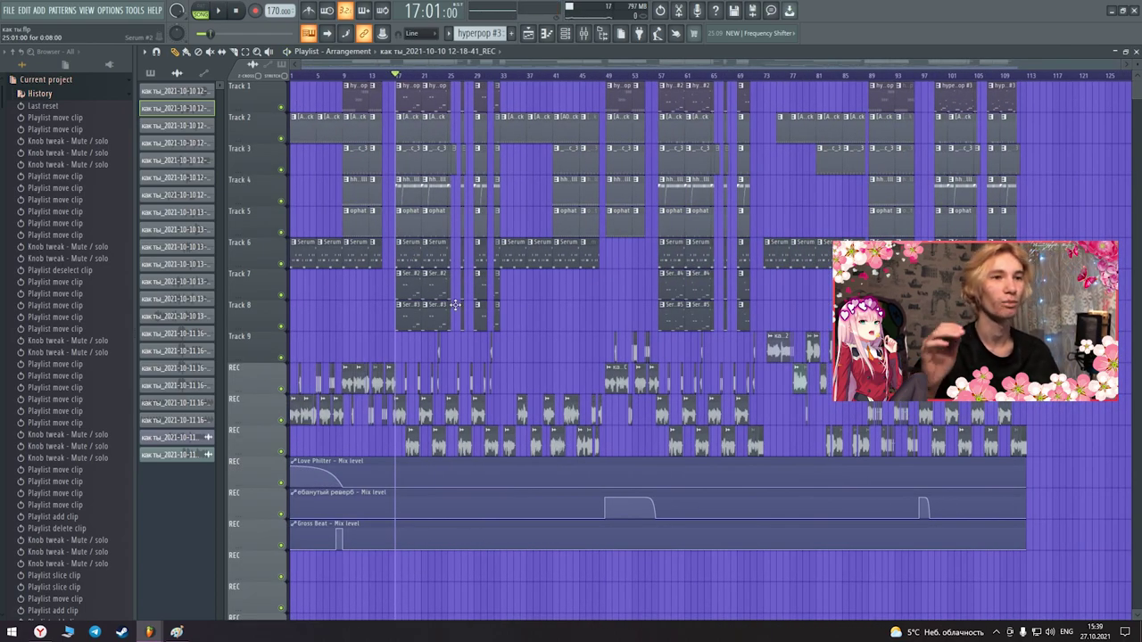